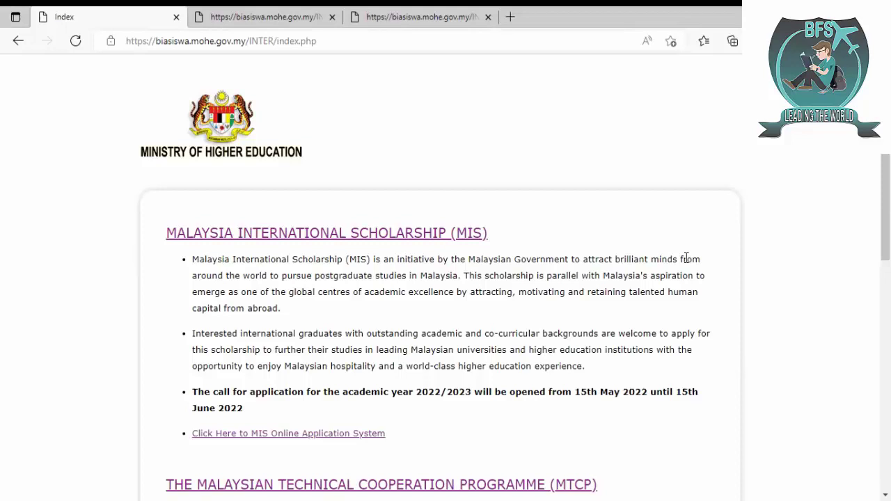
- Open the MIS online application system and return to the filled registration form
scroll(686, 258, down, 4)
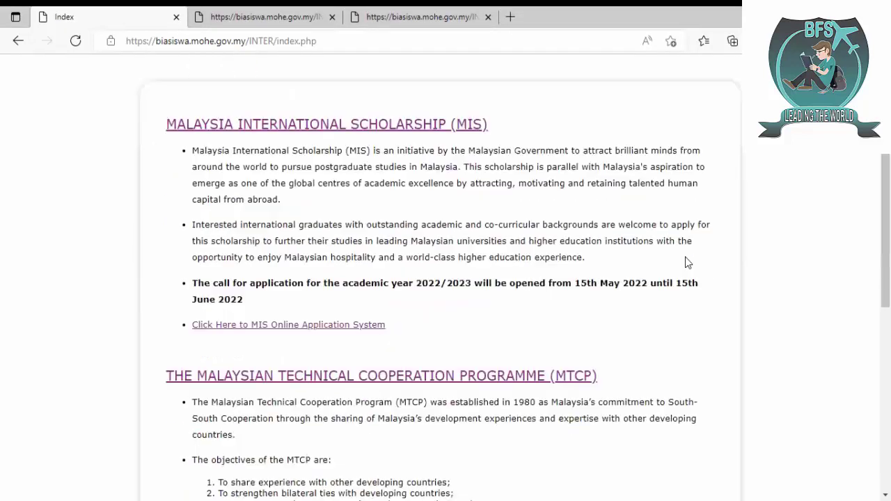
scroll(686, 259, down, 1)
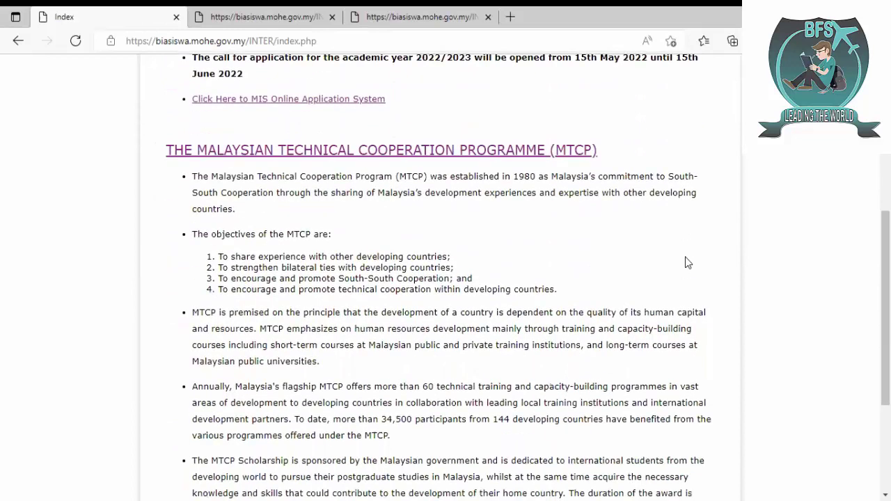
click(357, 103)
scroll(185, 266, down, 3)
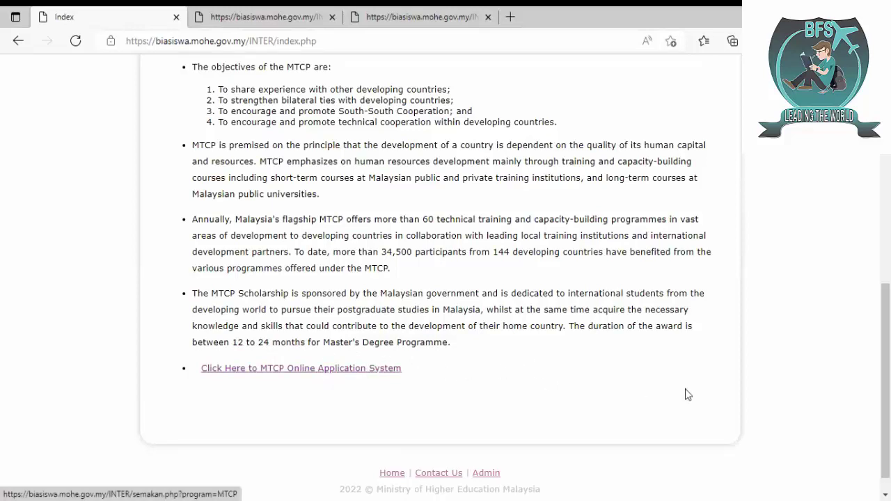
scroll(886, 314, up, 5)
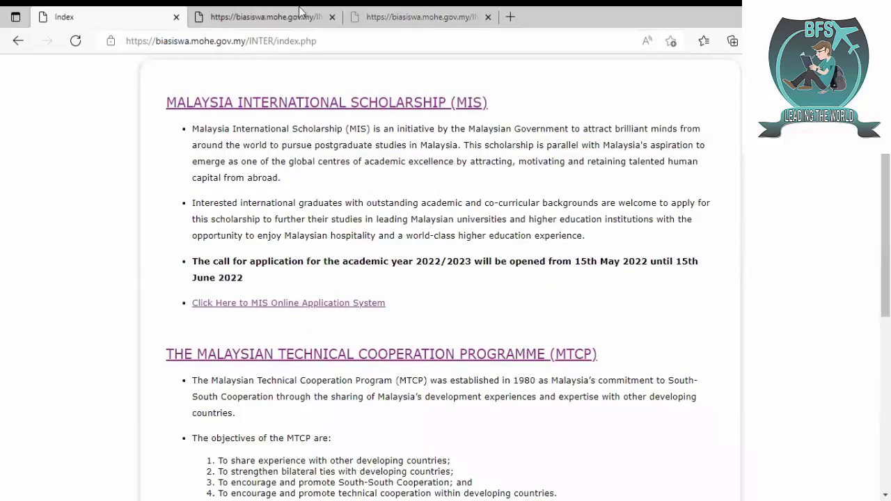
click(371, 12)
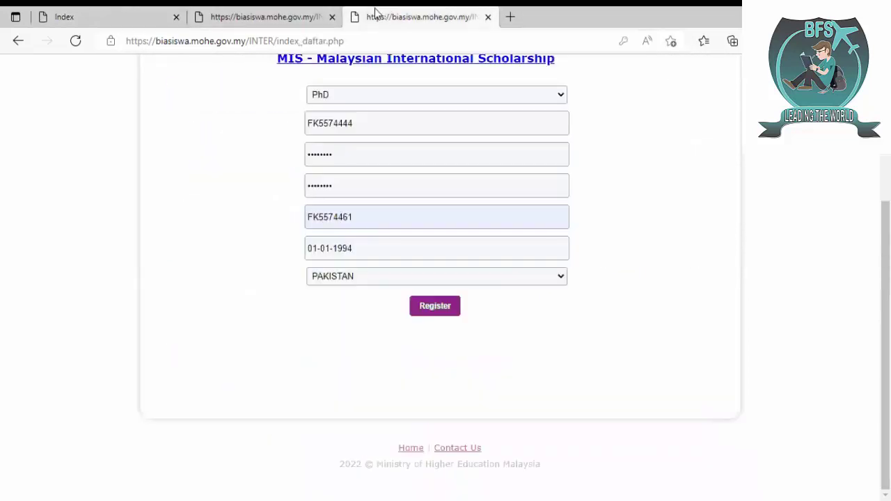
click(278, 12)
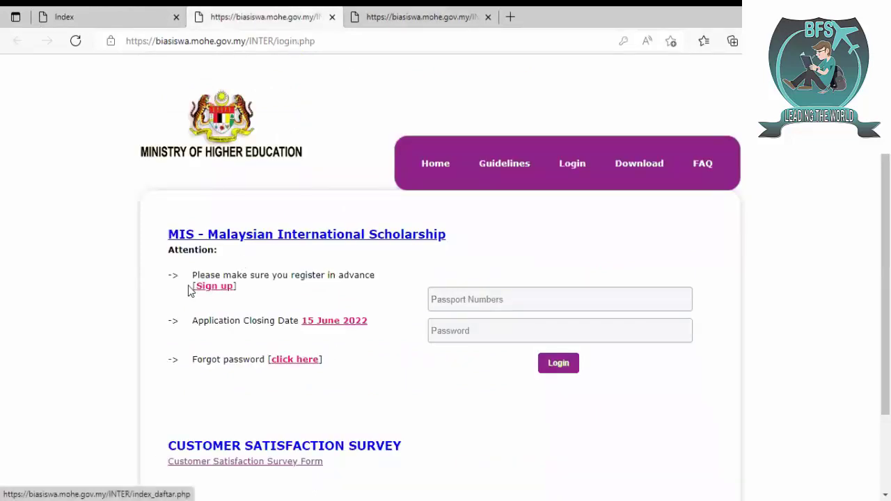
click(408, 11)
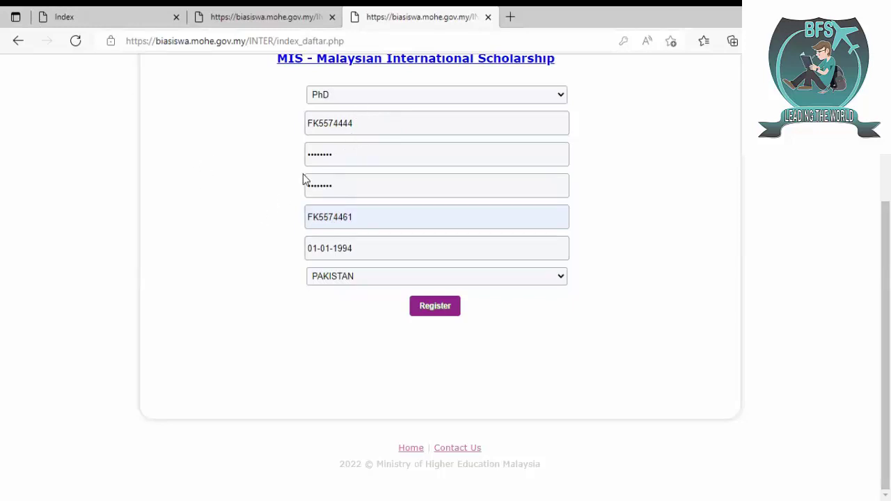
- Clear the wrong autofilled e-mail and enter the applicant's e-mail address
click(372, 219)
key(ctrl+a)
key(BackSpace)
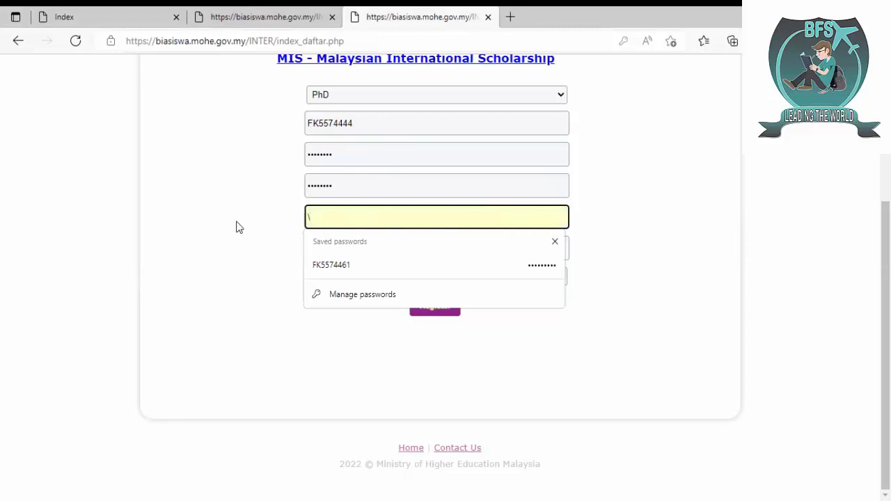
click(236, 227)
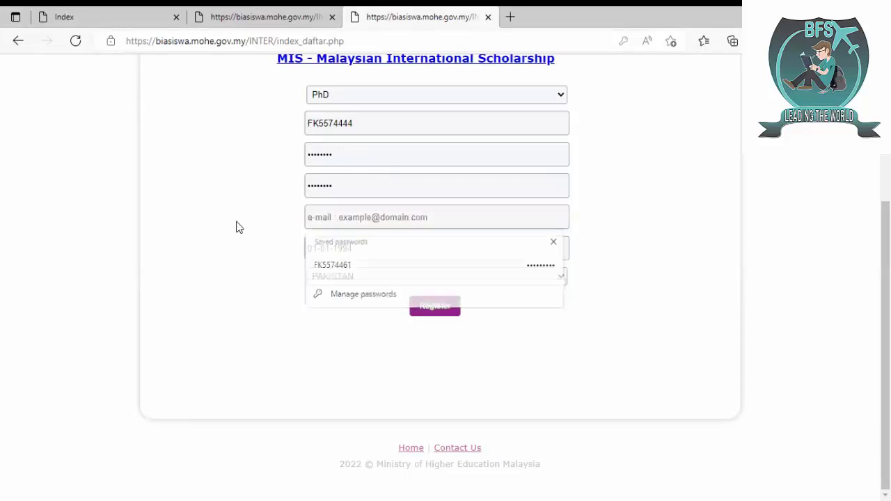
click(340, 219)
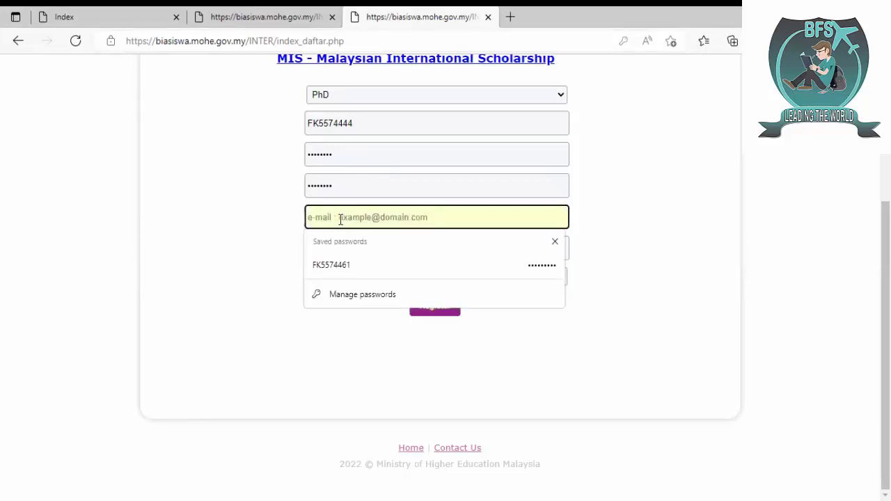
click(169, 311)
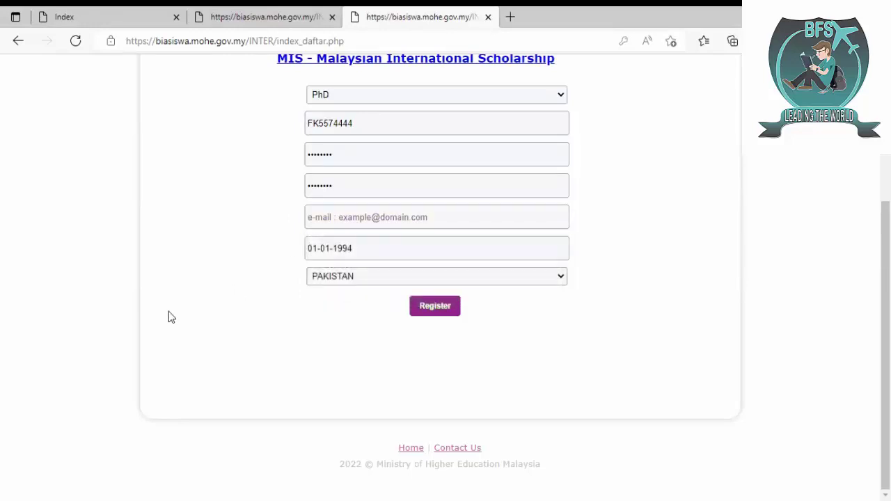
click(327, 219)
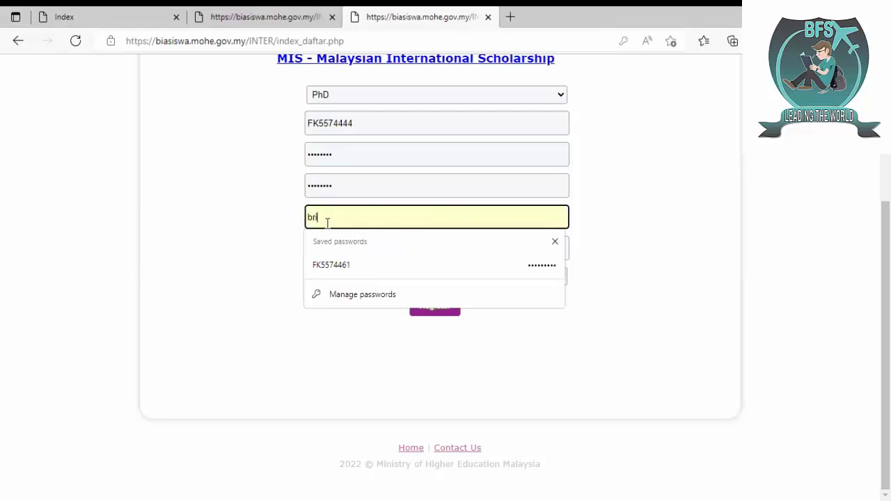
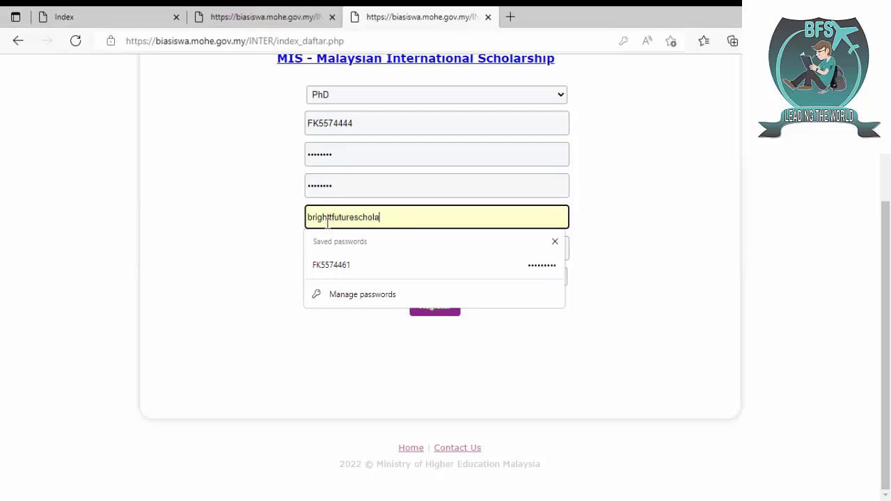
click(226, 255)
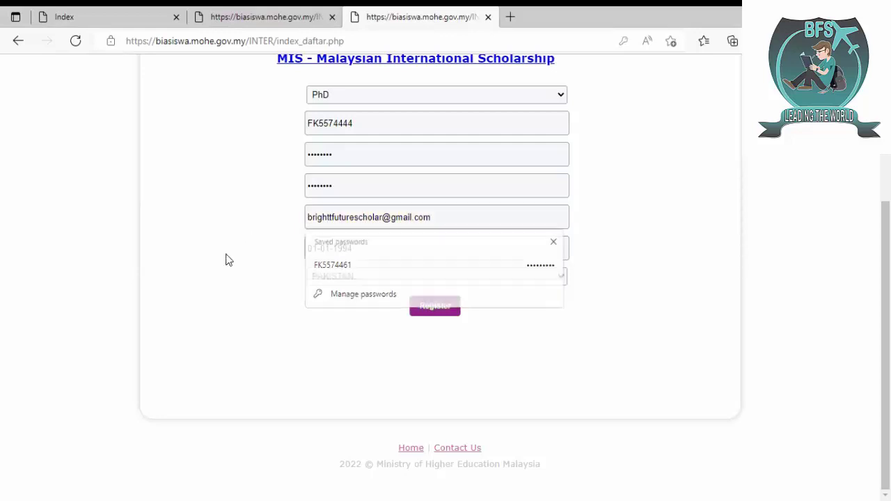
click(334, 217)
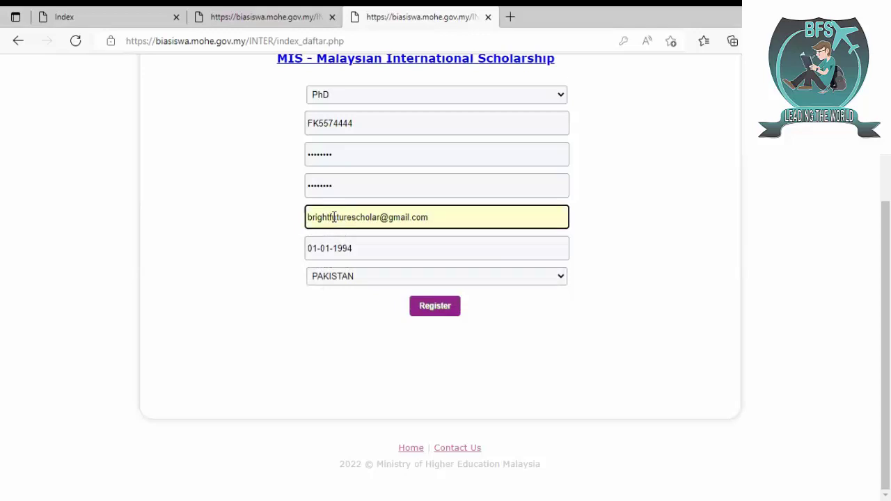
click(259, 254)
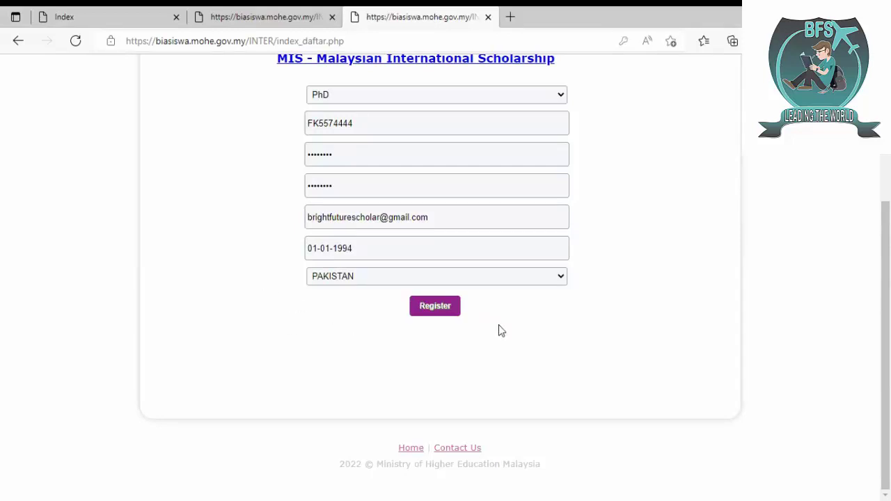
scroll(459, 330, up, 2)
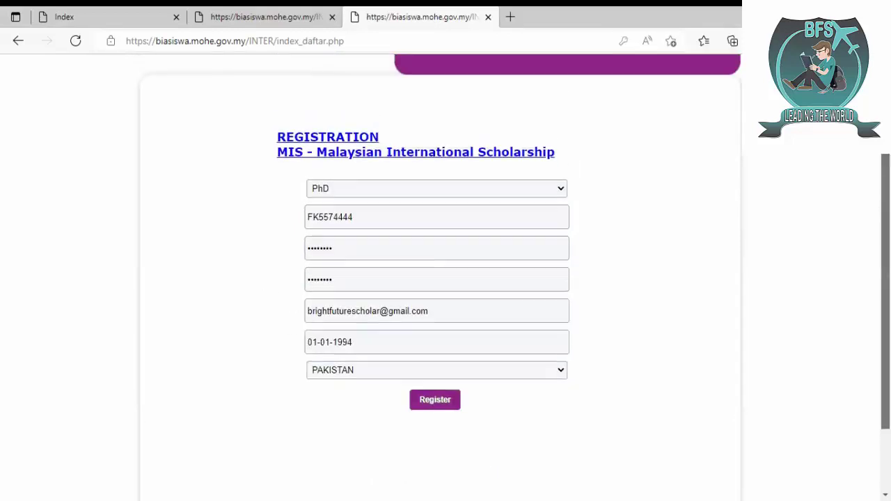
- Keep PhD as the study level and submit the registration form
click(487, 190)
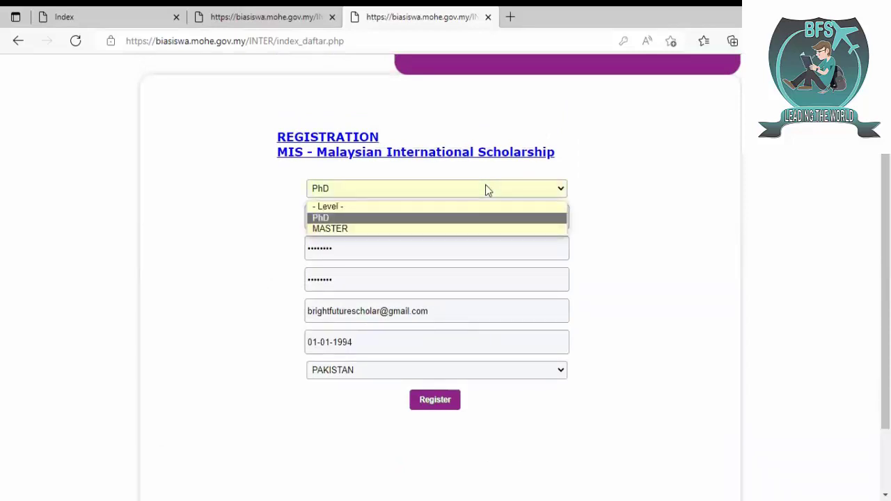
click(401, 218)
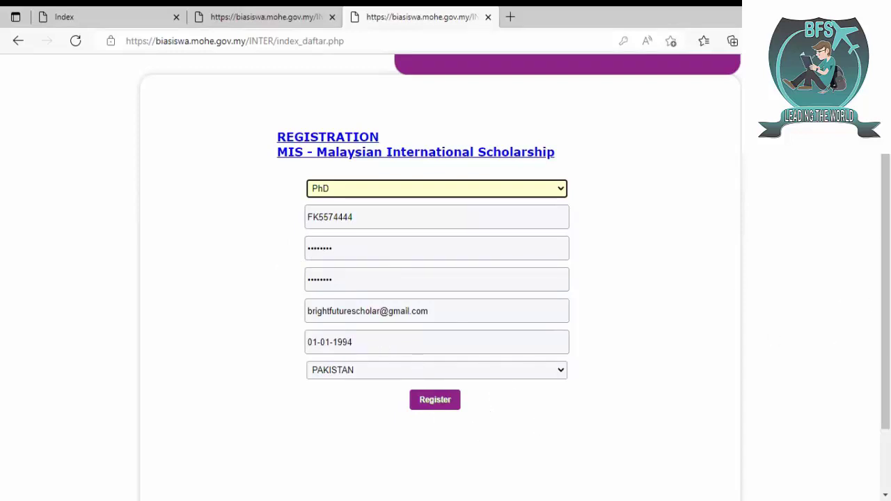
scroll(608, 291, down, 2)
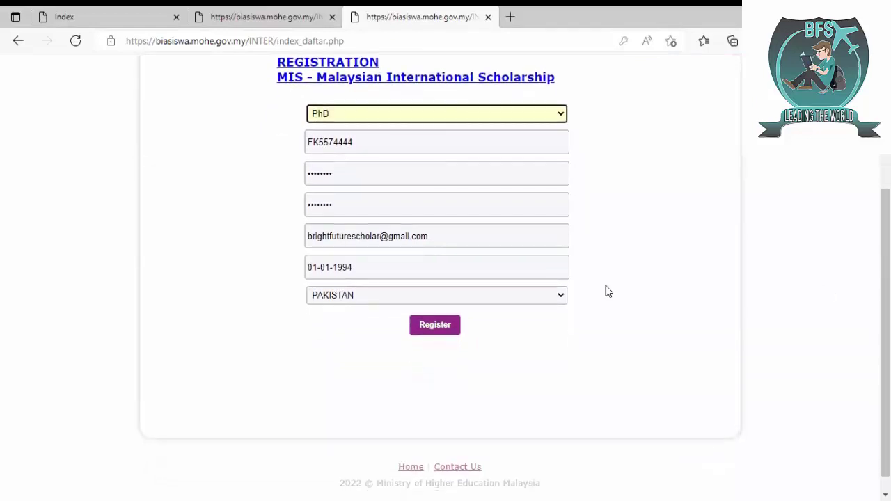
click(435, 327)
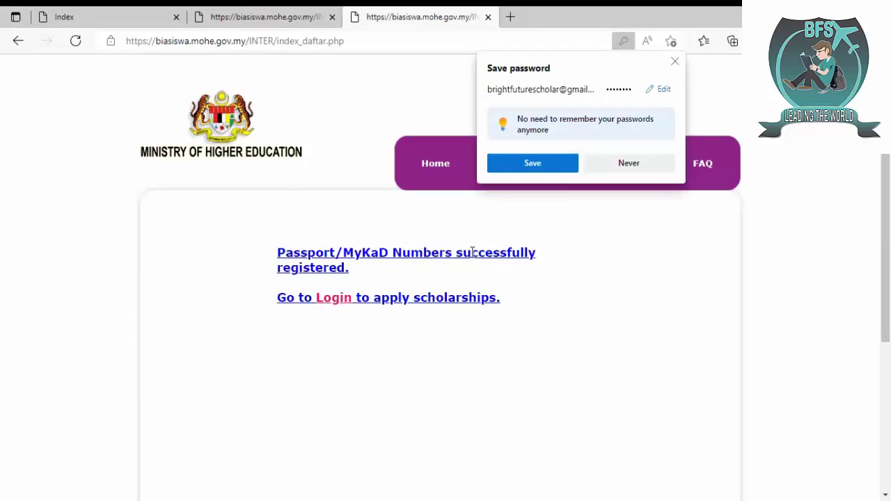
- Save the new password in the browser and try logging in with the saved passport credential
click(525, 167)
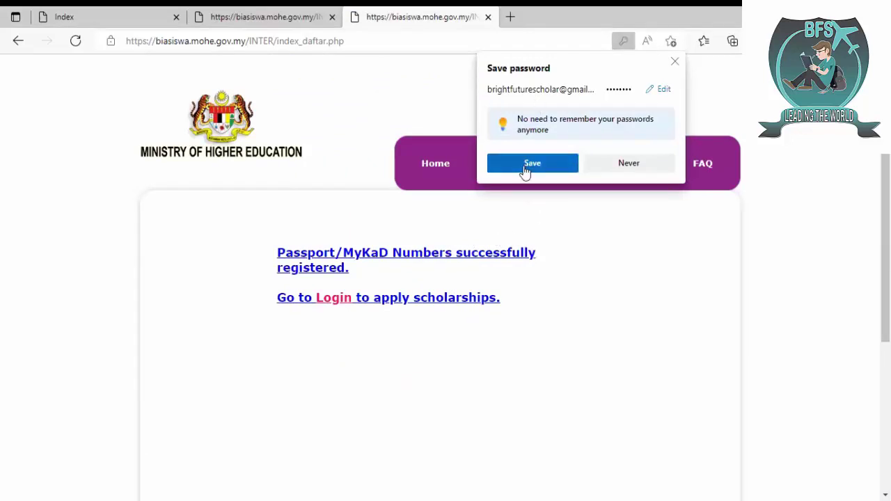
click(340, 302)
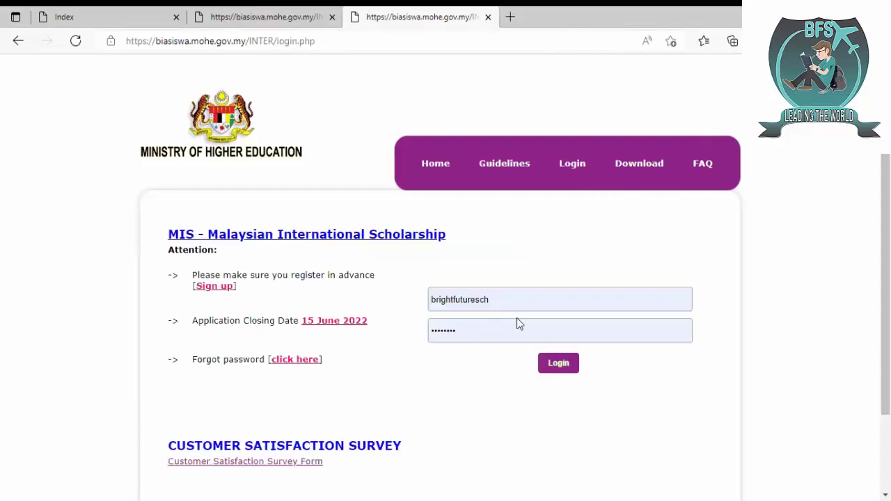
double_click(518, 298)
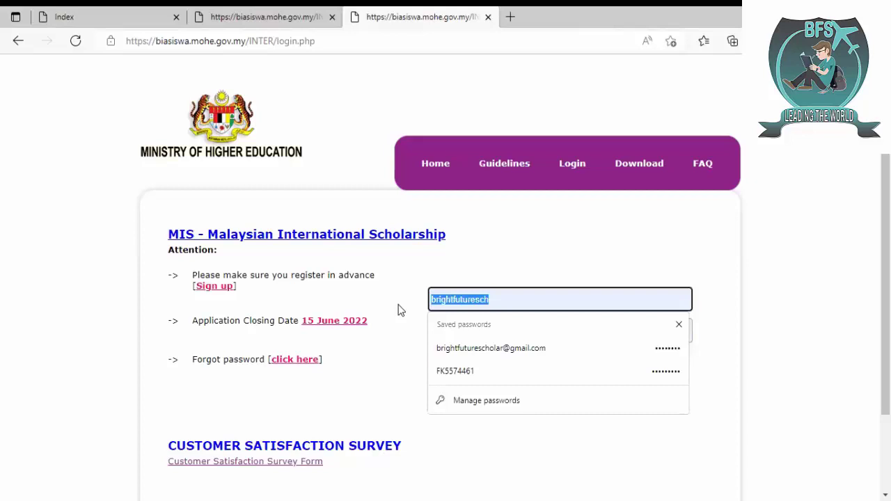
key(BackSpace)
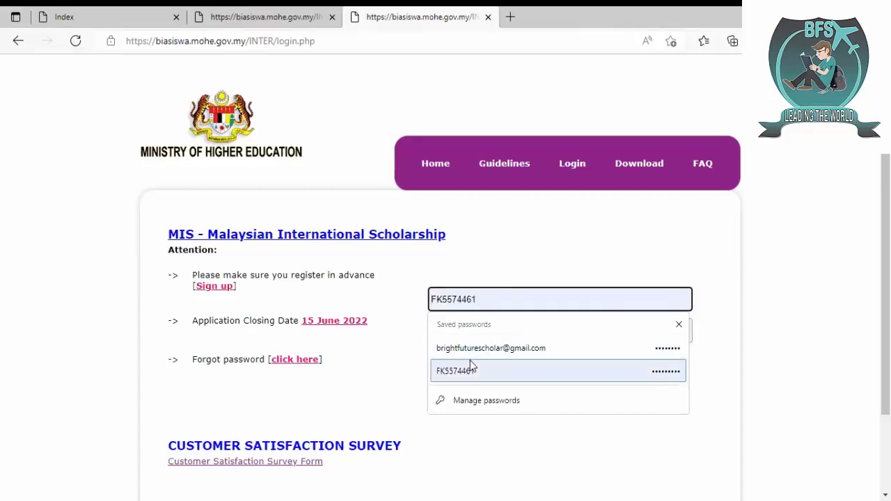
click(472, 369)
key(BackSpace)
key(BackSpace)
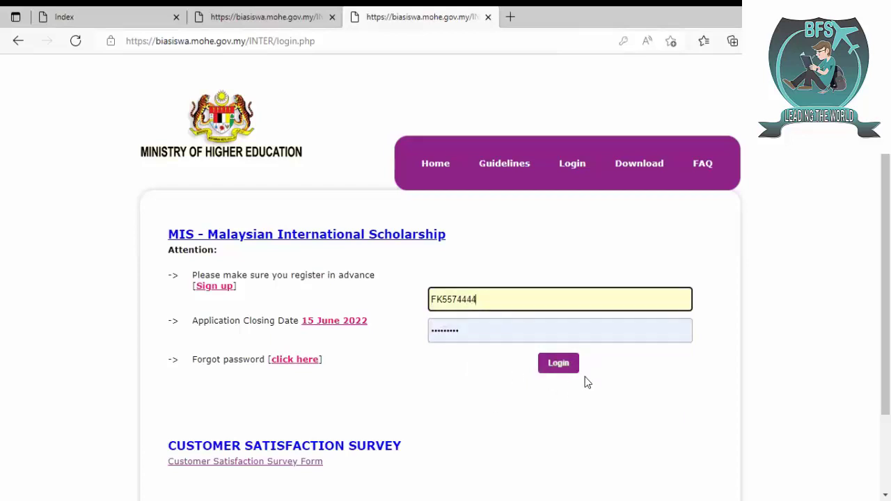
click(553, 367)
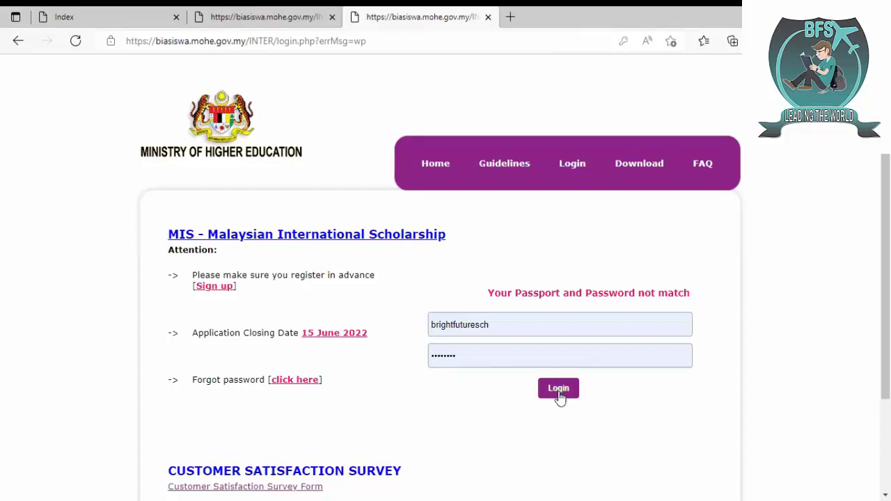
- Replace the wrong login name with the saved passport login, enter the password and log in
drag(514, 323, 394, 347)
key(BackSpace)
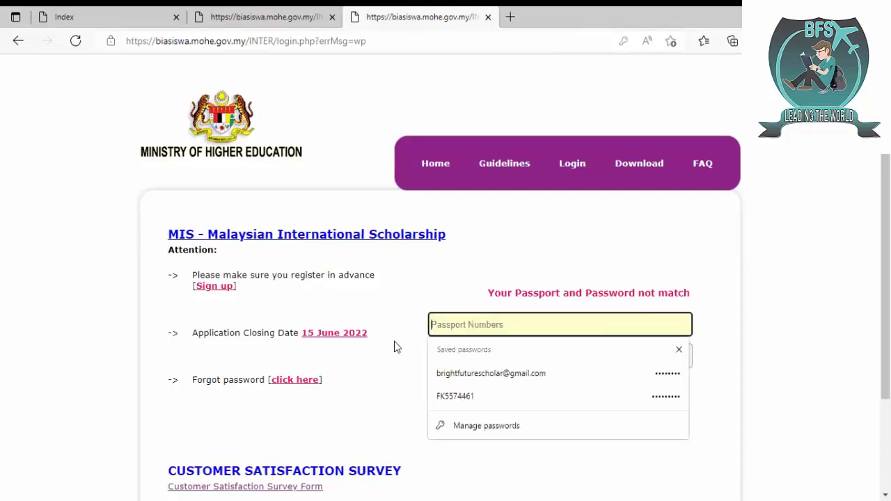
text(F)
key(Down)
key(Down)
key(Return)
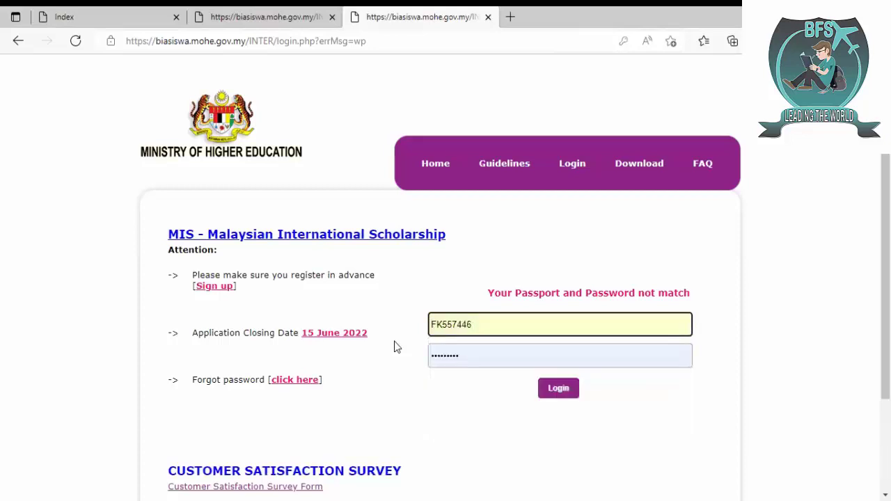
key(Tab)
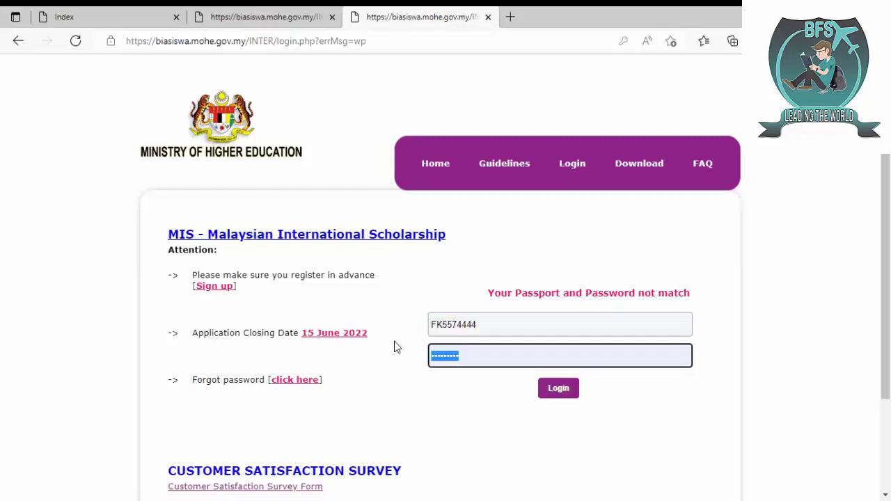
text(••)
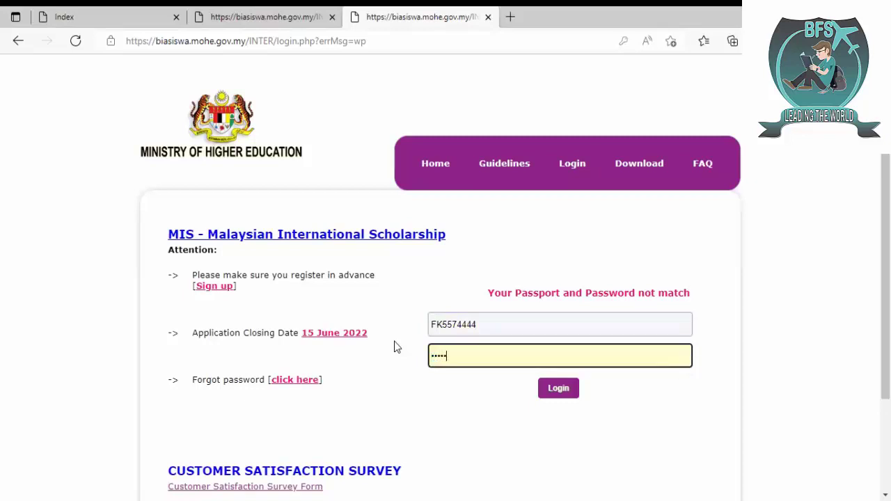
key(Return)
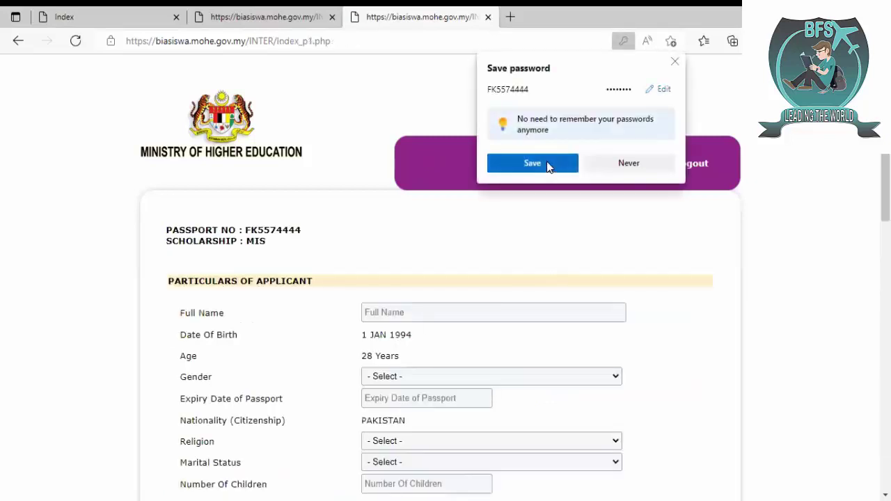
- Save the portal login password and look over the Particulars of Applicant form
click(546, 166)
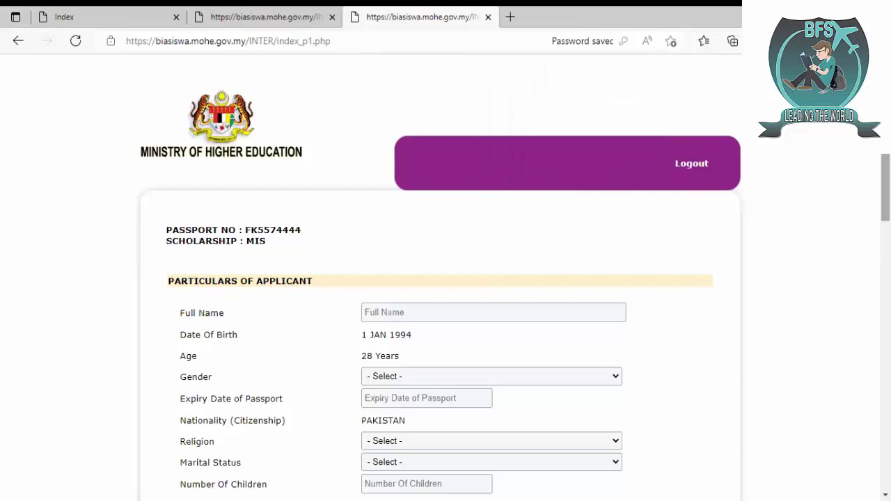
scroll(611, 304, down, 3)
scroll(446, 278, down, 5)
scroll(445, 278, up, 8)
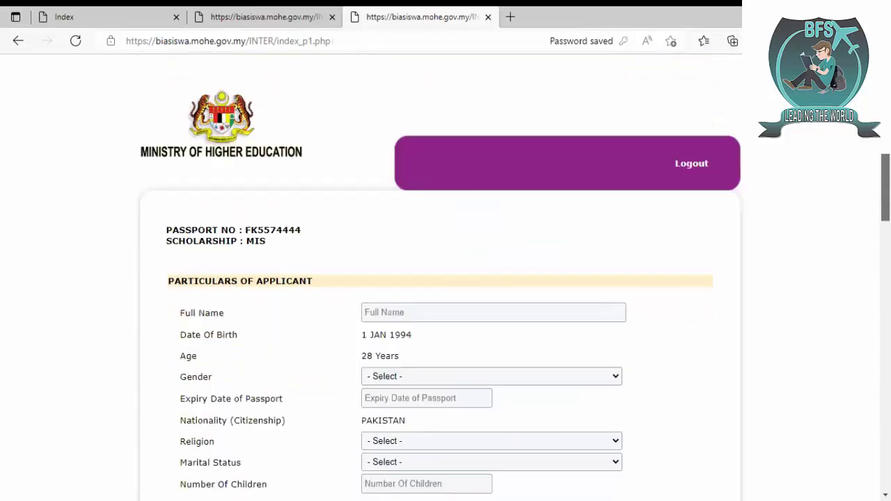
click(284, 12)
- Open the Guidelines PDF and scroll through the 85 recipient countries of MIS 2022
click(517, 165)
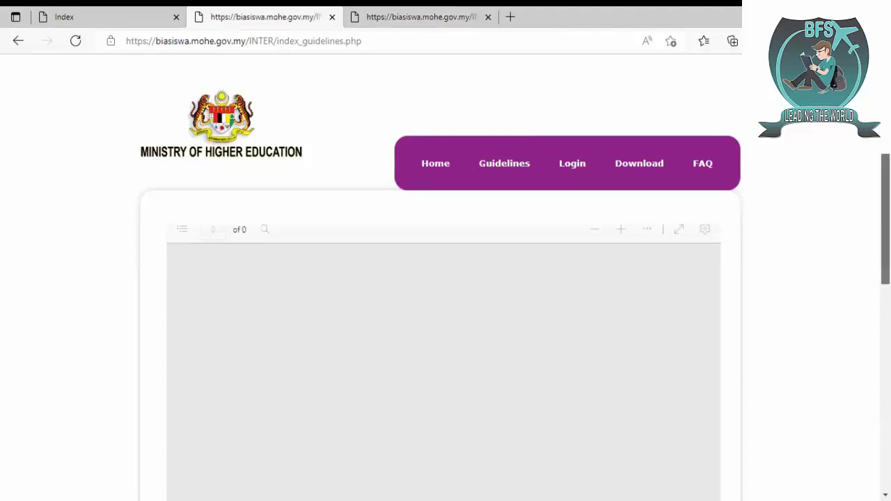
scroll(592, 156, down, 1)
scroll(445, 279, down, 1)
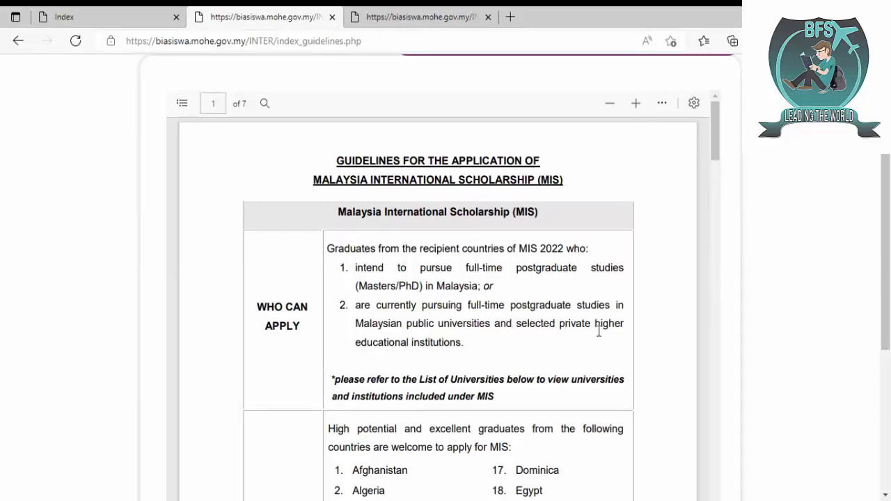
scroll(454, 327, down, 2)
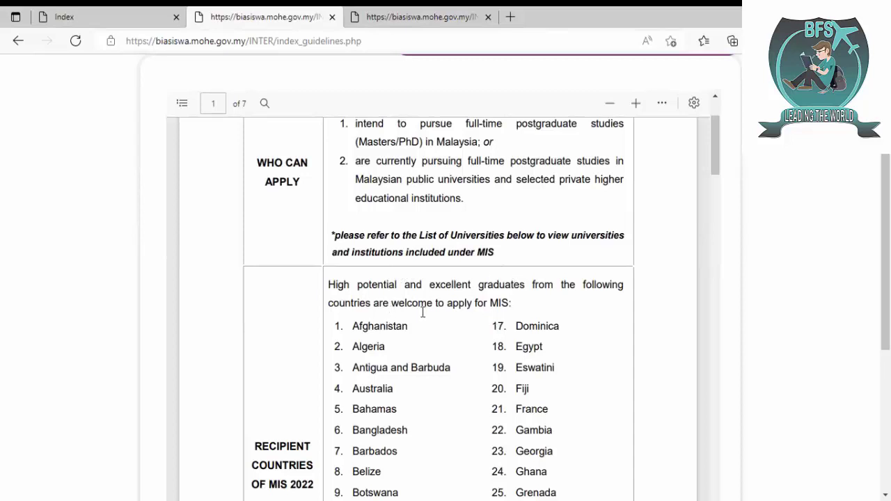
scroll(387, 321, down, 2)
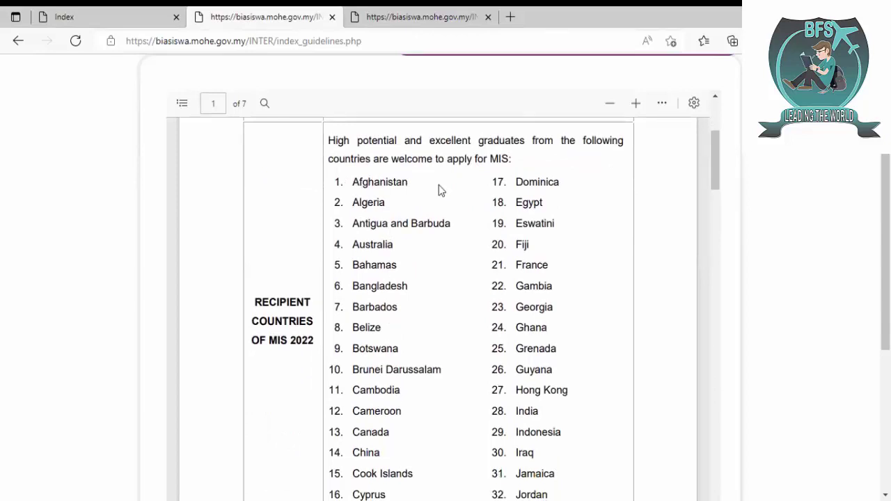
scroll(439, 184, down, 7)
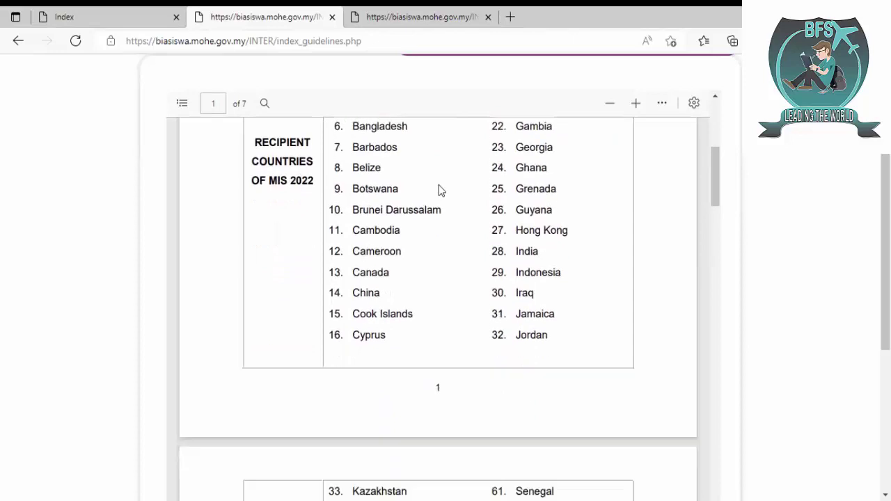
scroll(438, 184, down, 9)
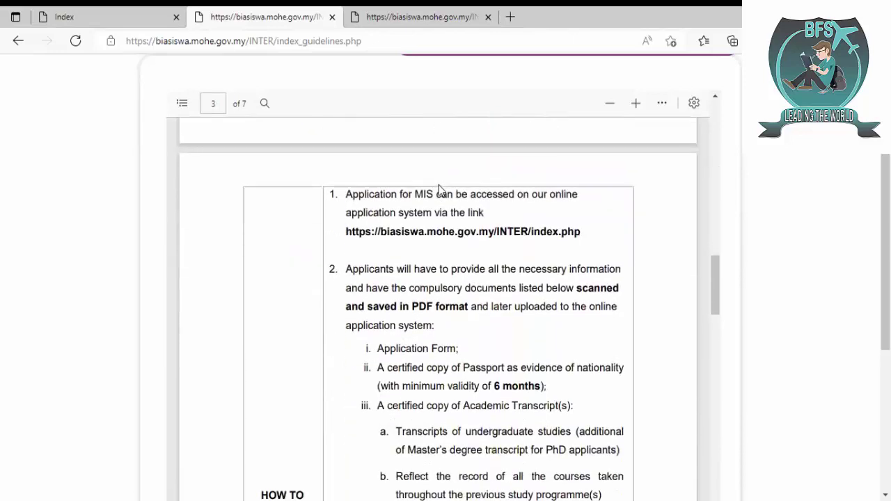
scroll(438, 185, up, 2)
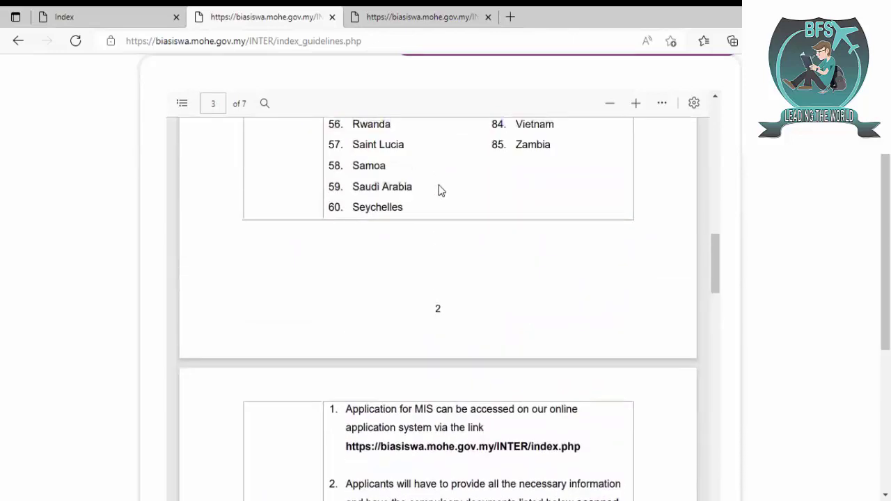
scroll(439, 189, up, 4)
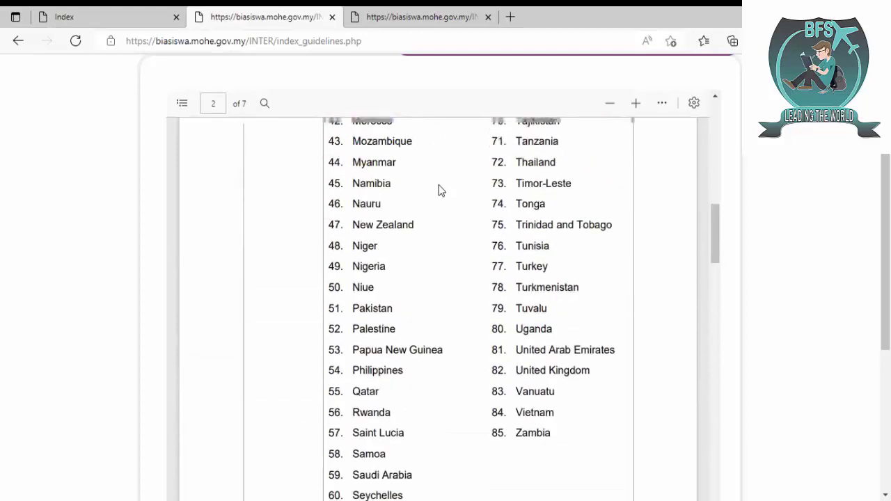
scroll(439, 185, up, 5)
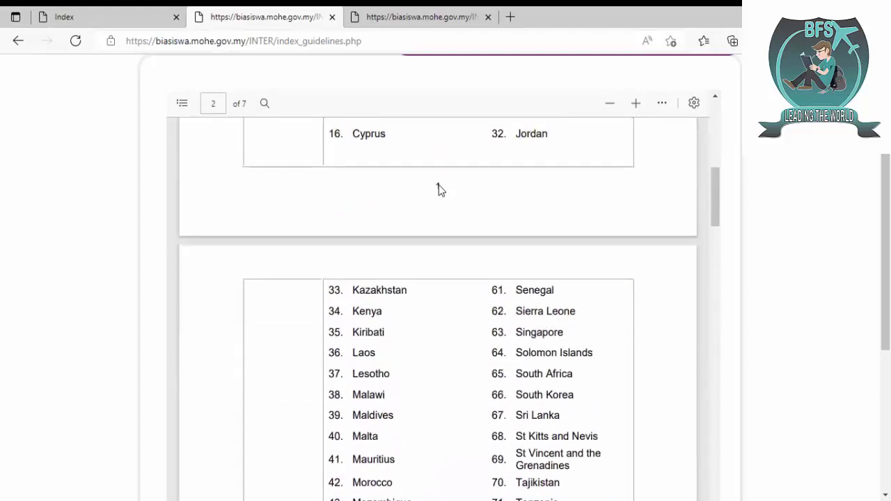
scroll(439, 184, up, 6)
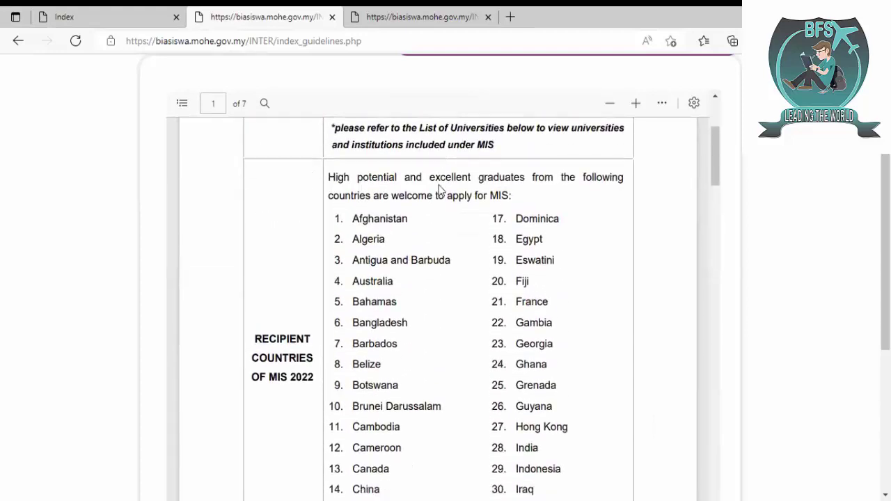
scroll(439, 185, down, 16)
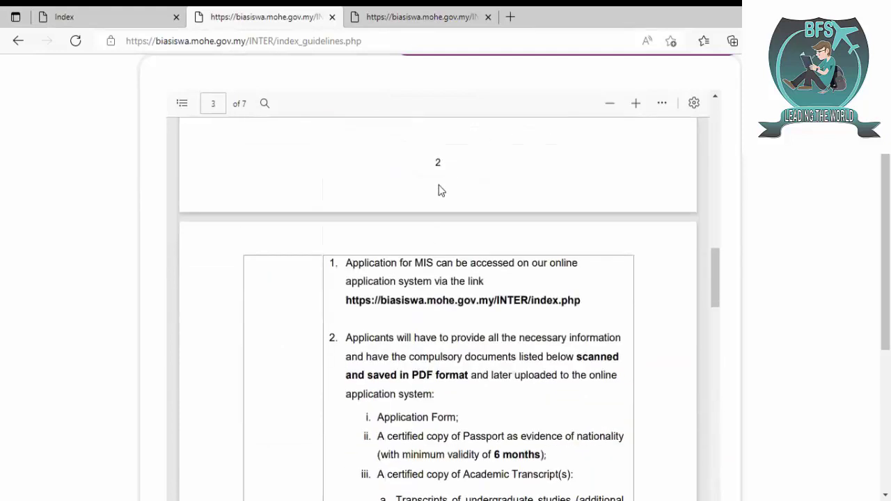
- Scroll through page 3's How to Apply document list to page 4's eligibility criteria
scroll(441, 190, down, 1)
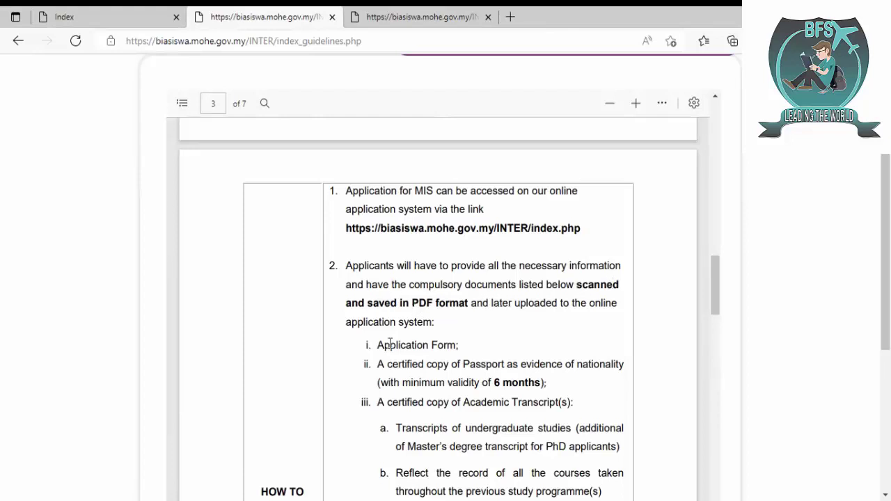
scroll(460, 345, down, 2)
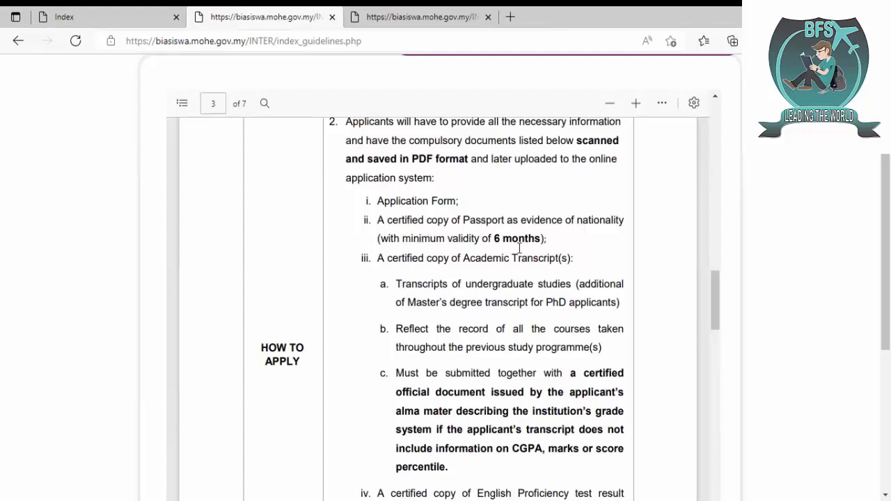
scroll(519, 248, down, 1)
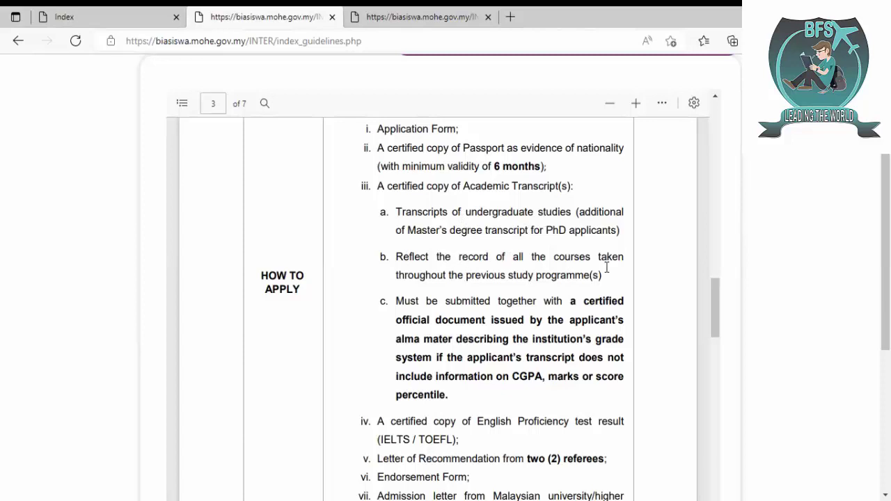
scroll(607, 268, down, 2)
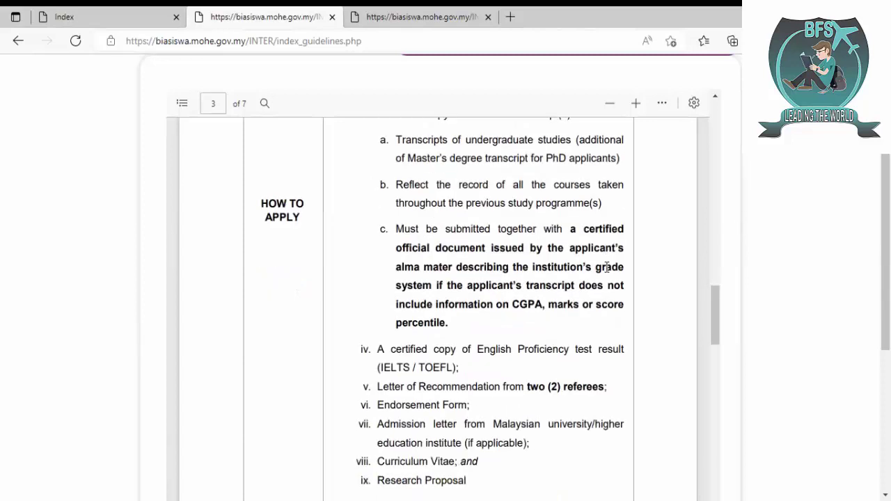
scroll(606, 267, down, 4)
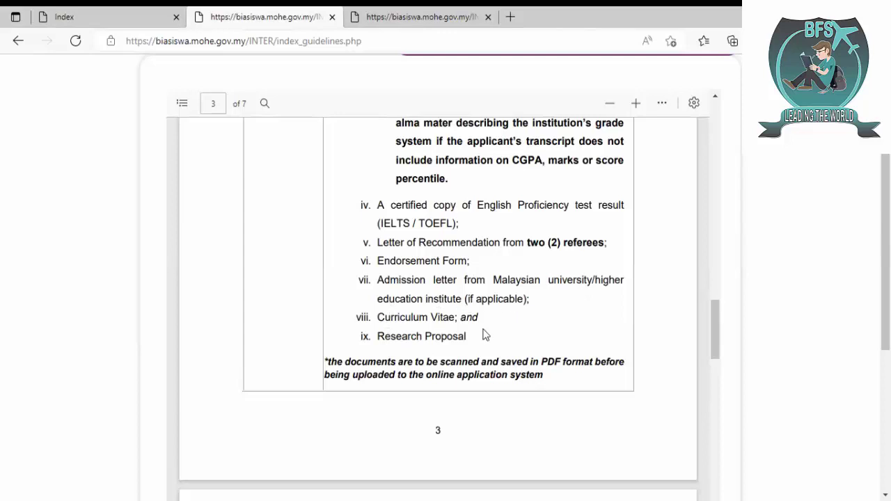
scroll(485, 336, down, 2)
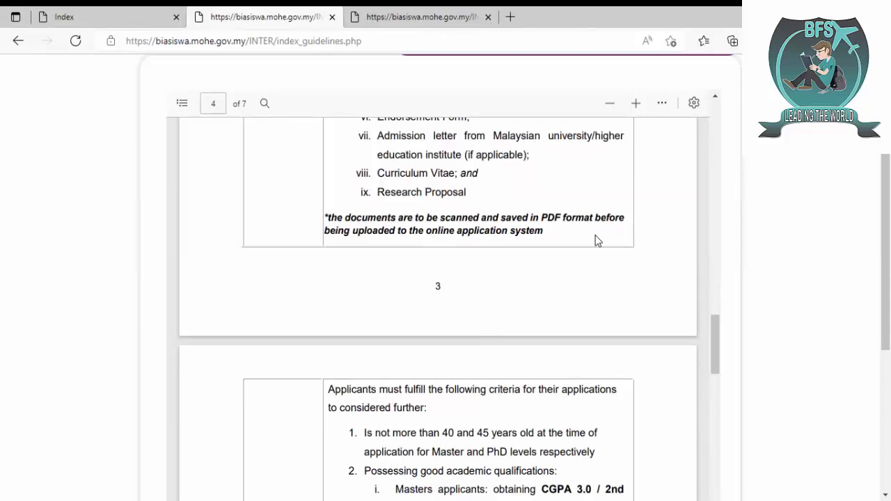
- Highlight the 40 and 45 age limits, then read Level of Study and the five universities
scroll(596, 235, down, 3)
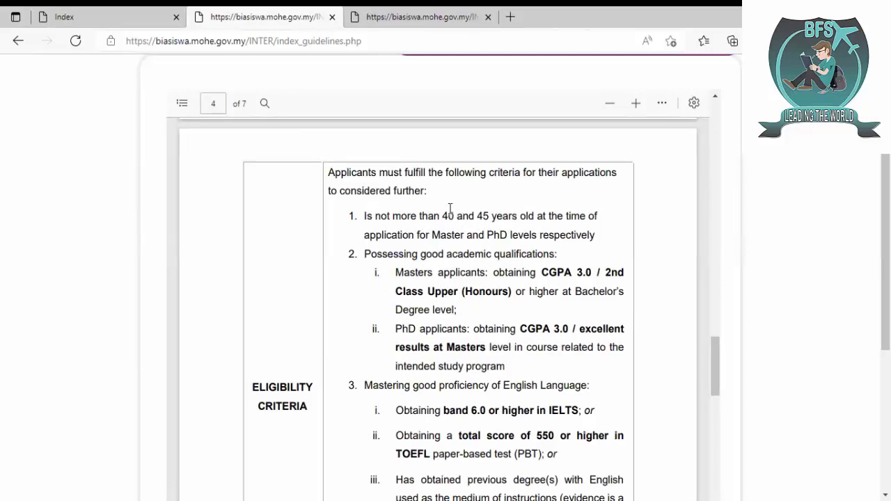
drag(436, 216, 489, 216)
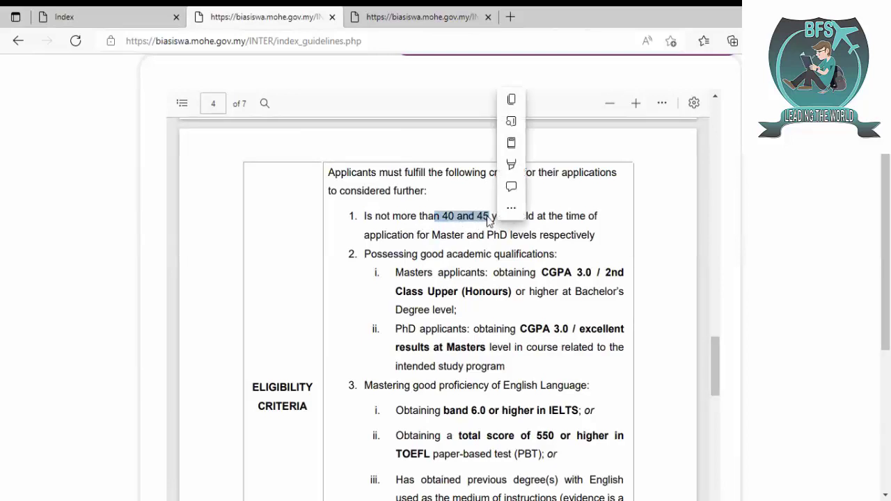
click(489, 217)
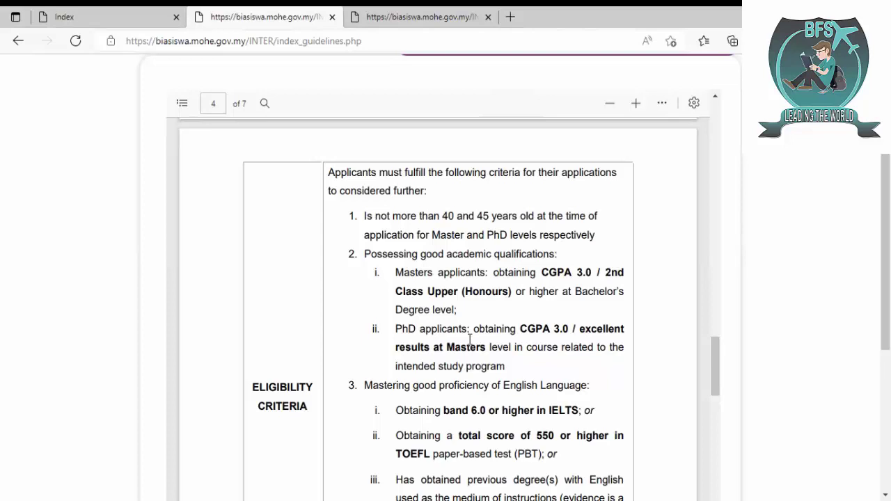
scroll(470, 340, down, 2)
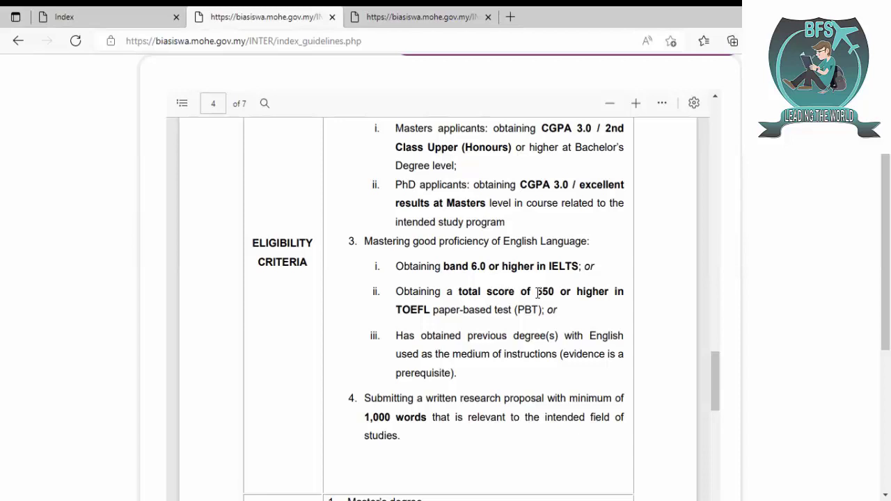
scroll(538, 293, down, 2)
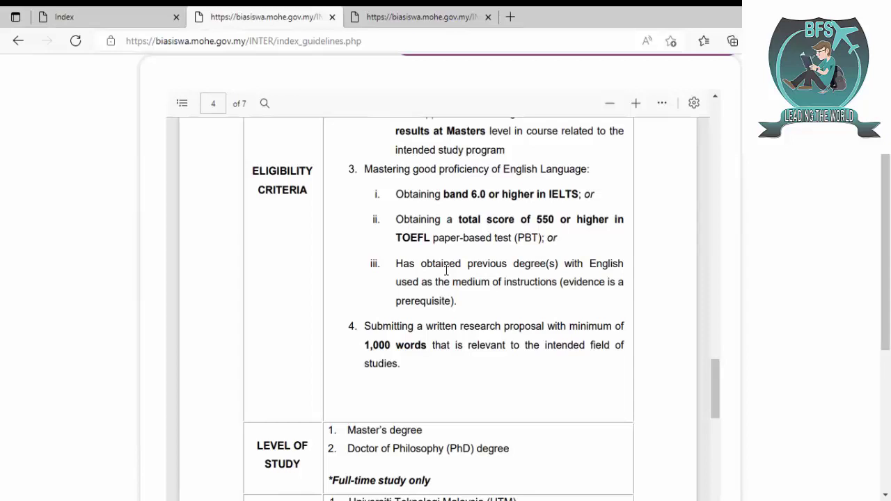
scroll(446, 270, down, 2)
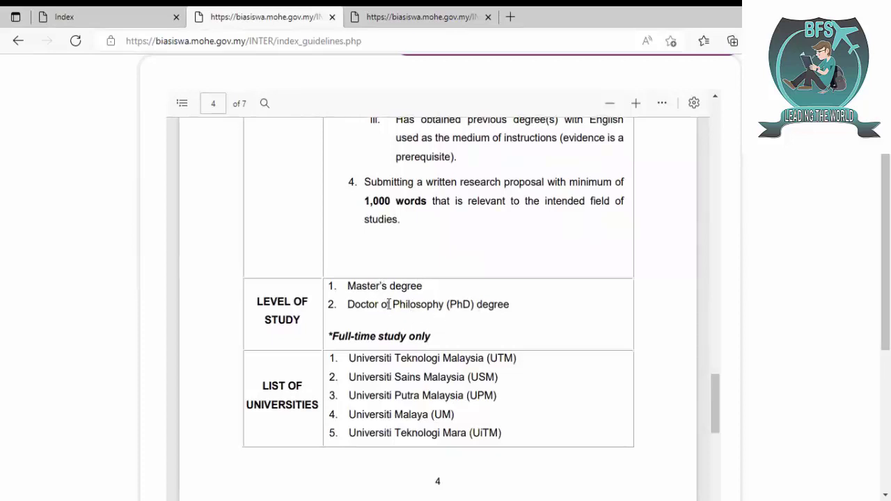
- Scroll page 5's universities and benefits, highlighting the uncovered-travel note, on to page 6's priority areas
scroll(446, 318, down, 2)
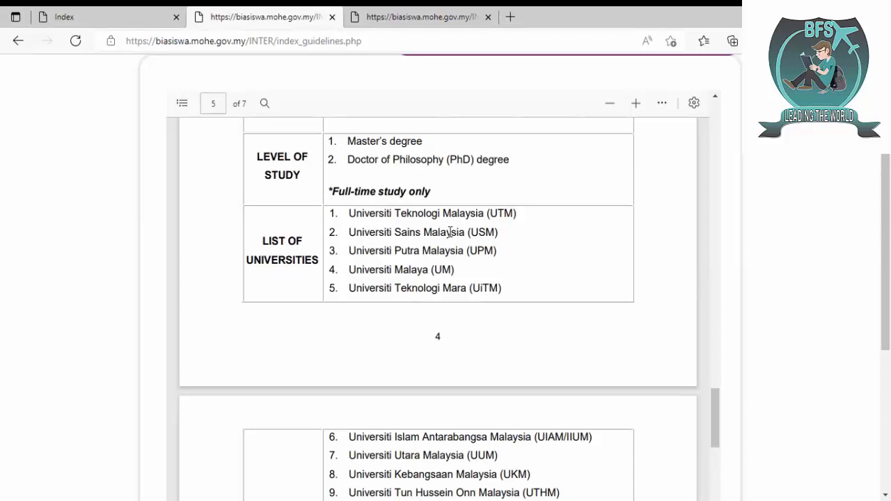
scroll(451, 232, down, 2)
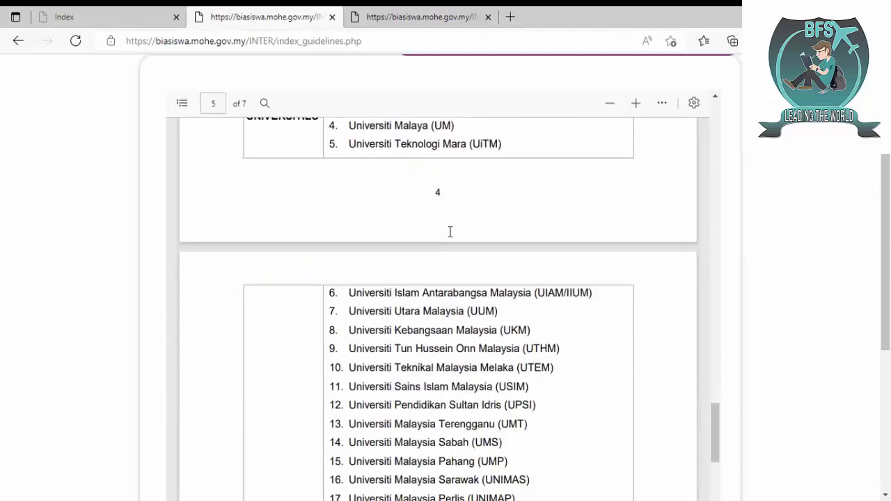
scroll(451, 232, down, 4)
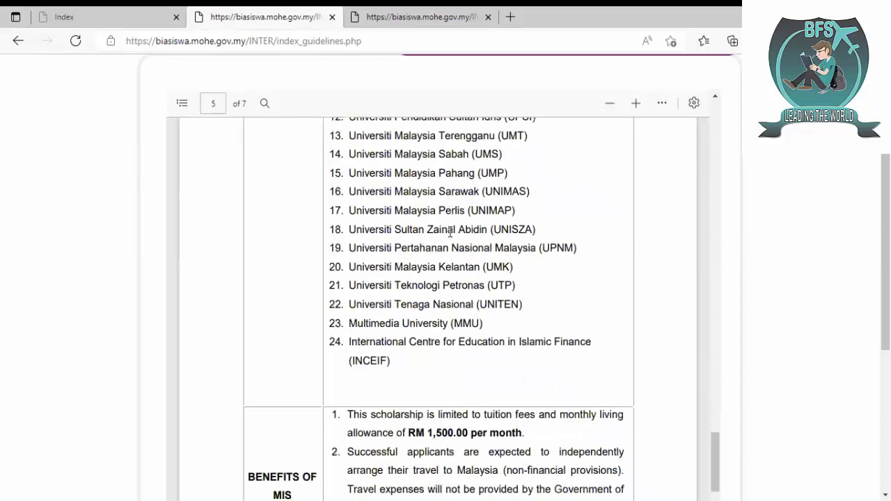
scroll(451, 232, up, 2)
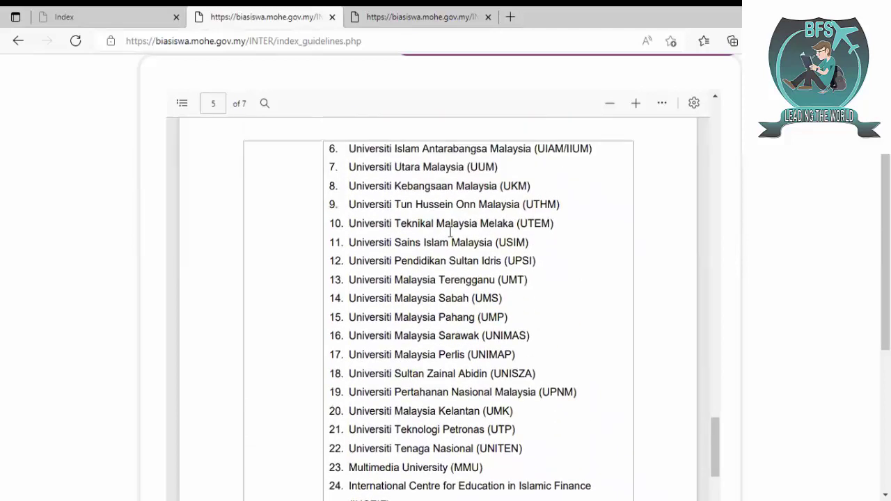
scroll(450, 232, down, 5)
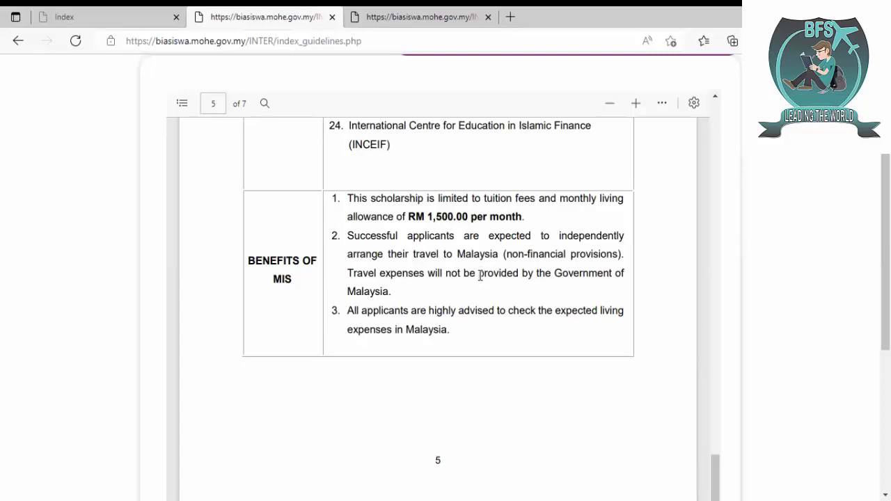
drag(479, 273, 490, 284)
click(489, 287)
scroll(490, 289, down, 5)
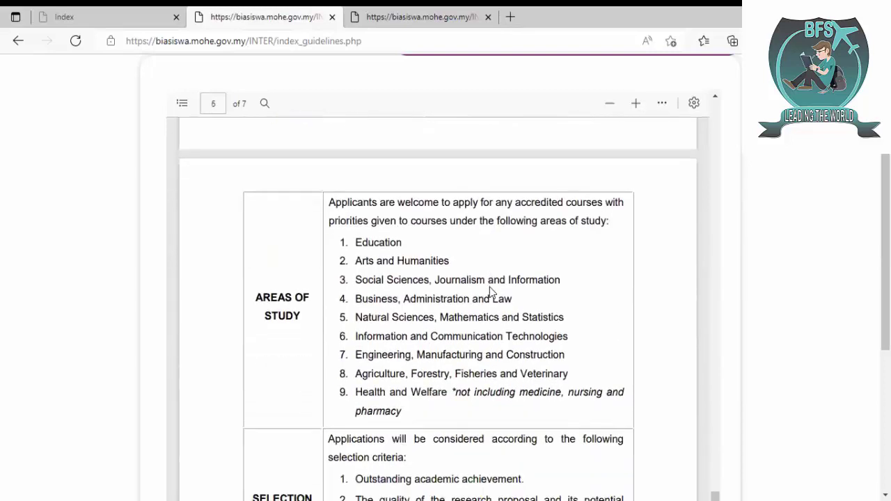
scroll(490, 287, down, 1)
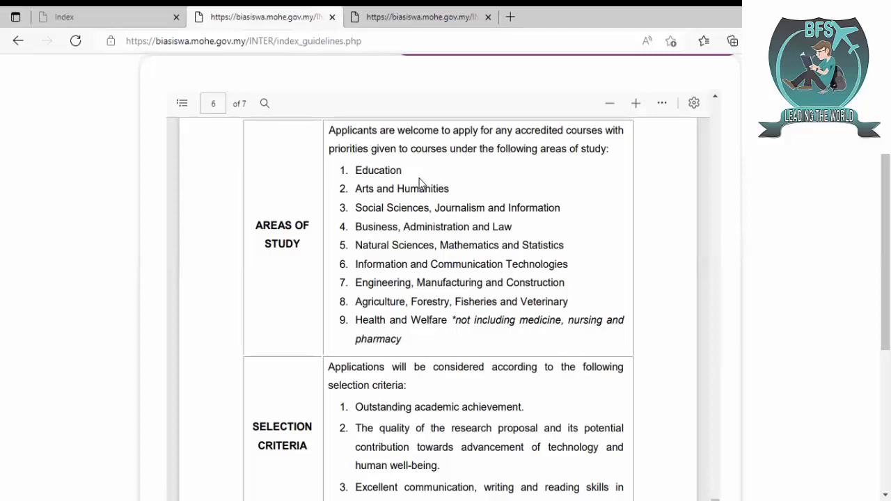
scroll(419, 179, down, 3)
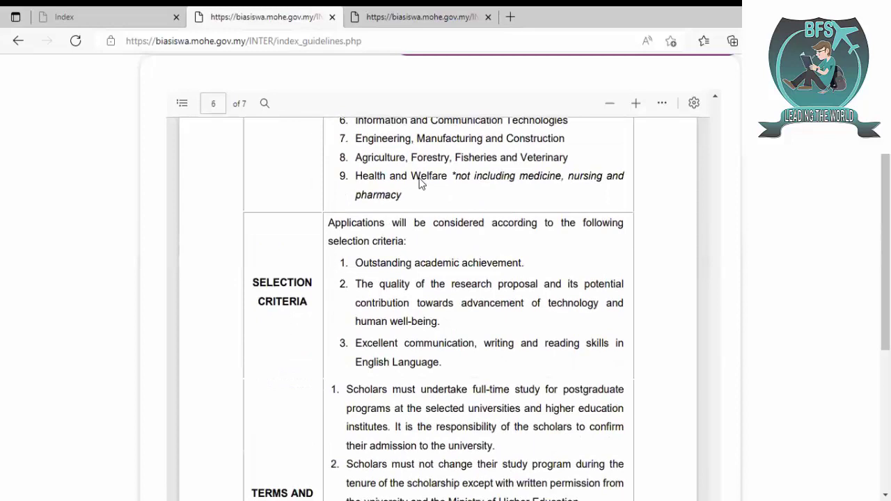
scroll(419, 183, down, 1)
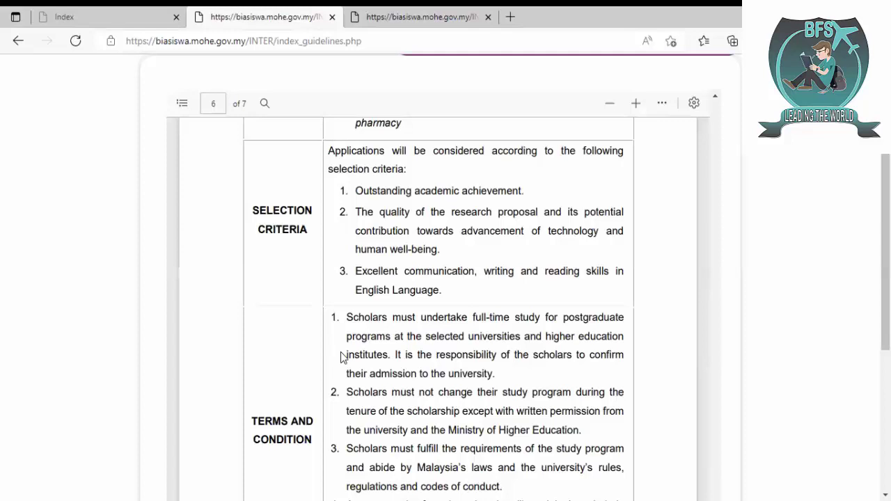
scroll(342, 359, down, 2)
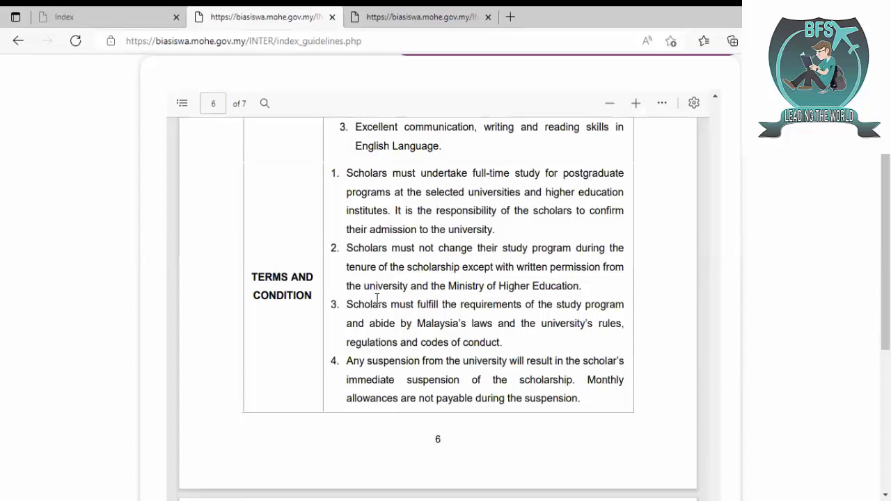
scroll(377, 298, down, 1)
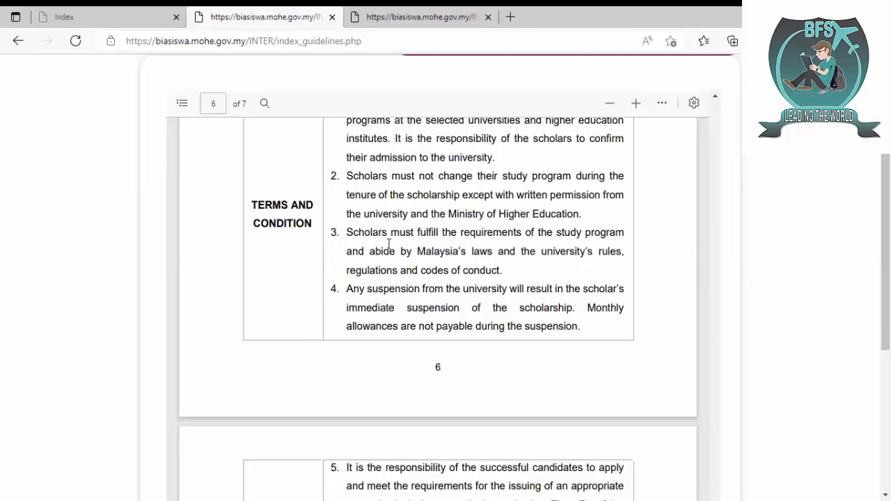
scroll(388, 243, down, 2)
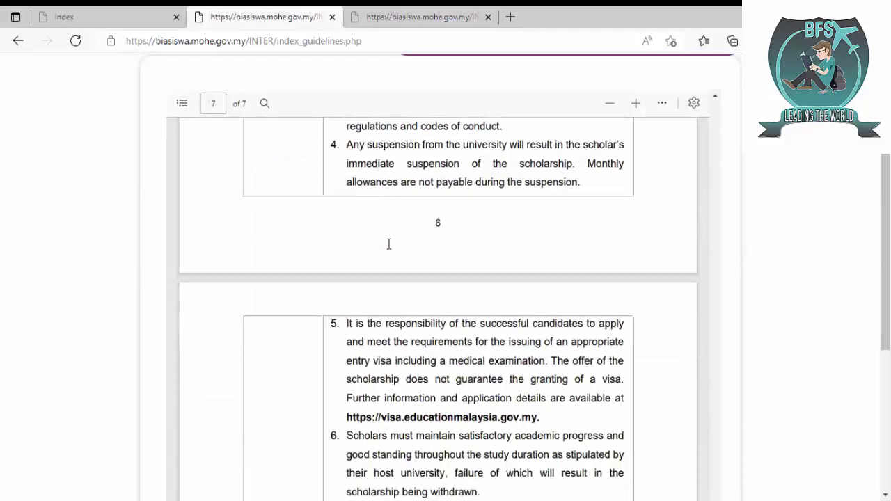
scroll(468, 245, down, 2)
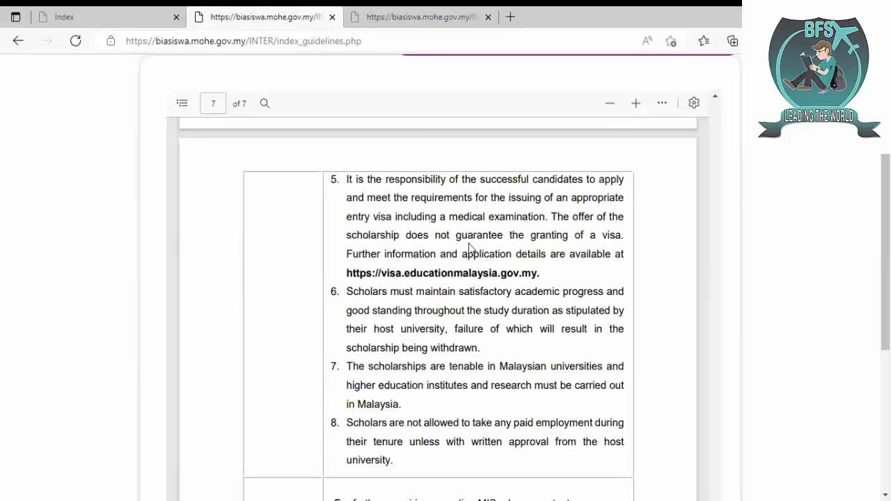
scroll(468, 245, down, 1)
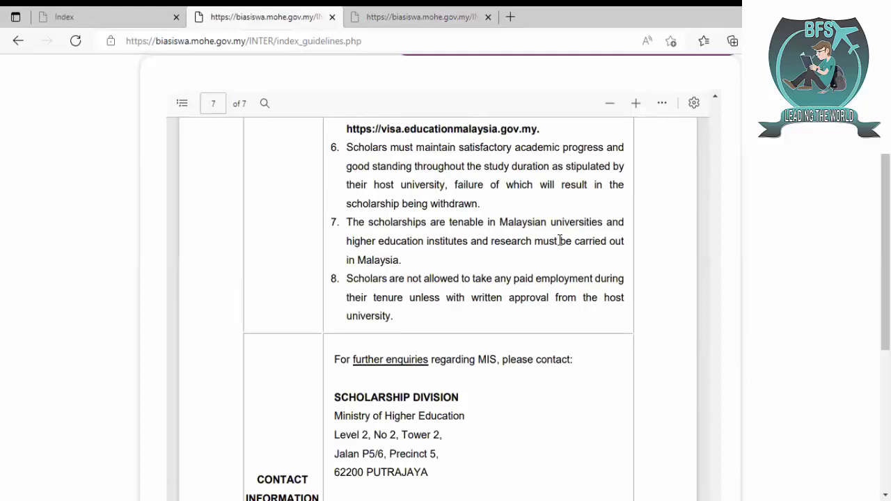
scroll(560, 240, down, 2)
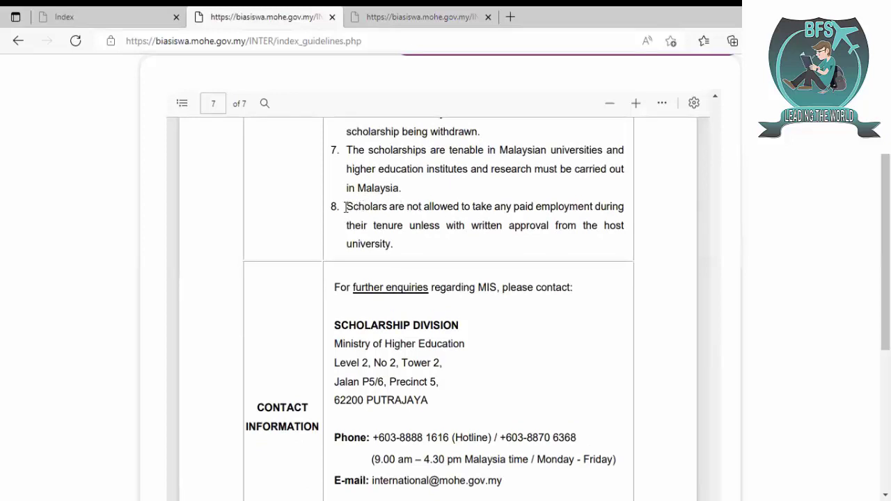
drag(346, 207, 408, 245)
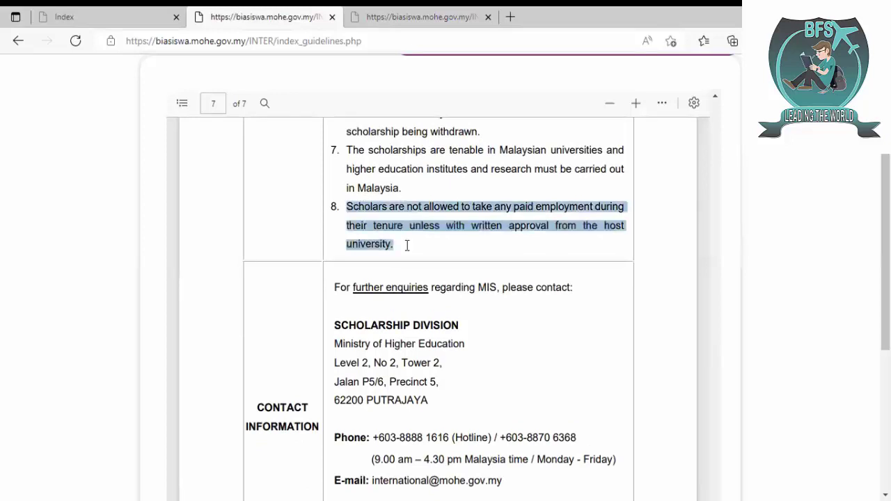
click(406, 246)
scroll(406, 246, down, 1)
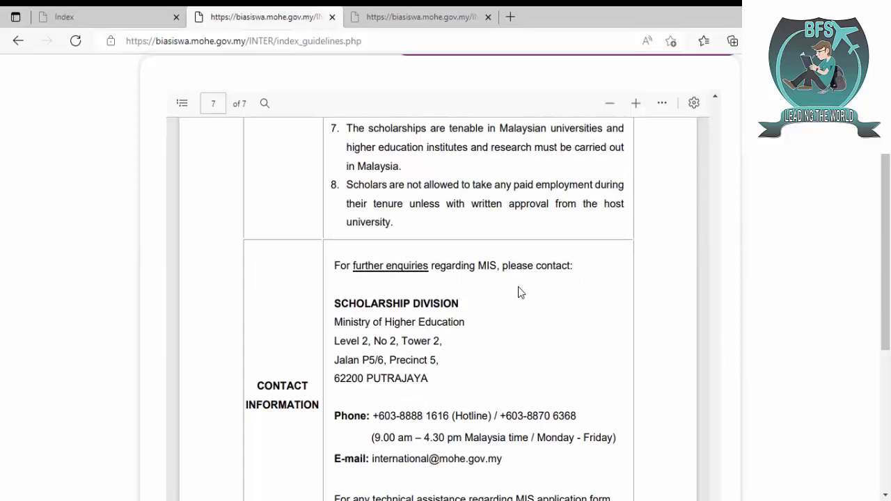
drag(885, 296, 886, 342)
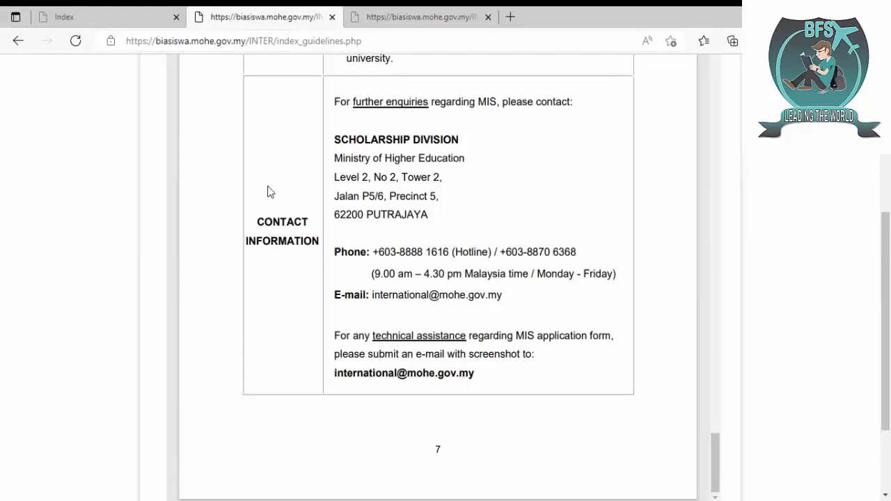
- Set Gender to MALE and the passport expiry date to 01-01-2024
click(388, 14)
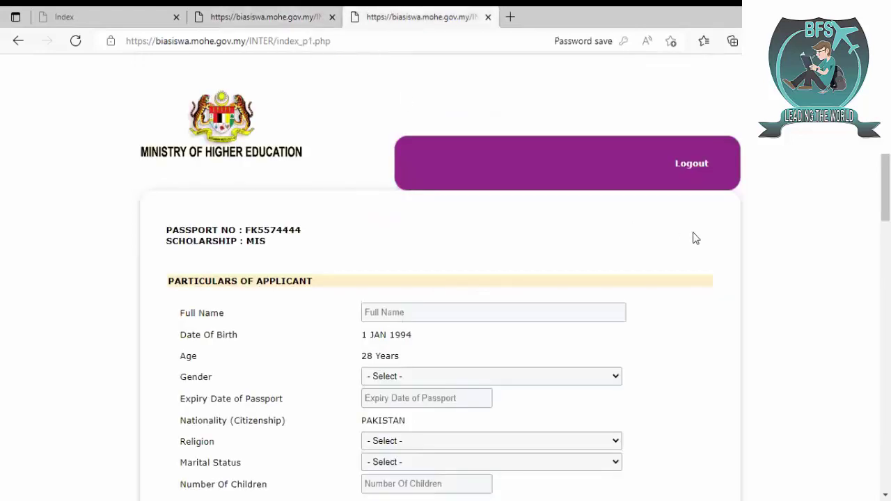
scroll(886, 188, down, 3)
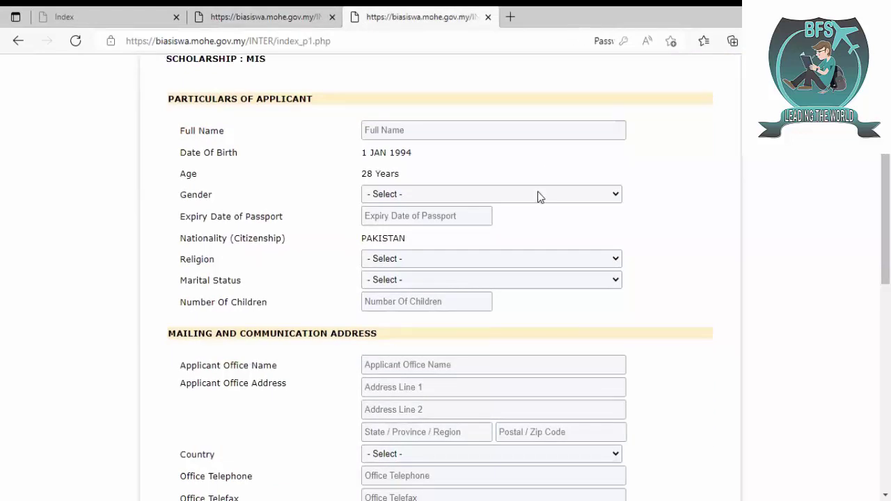
click(537, 195)
click(433, 222)
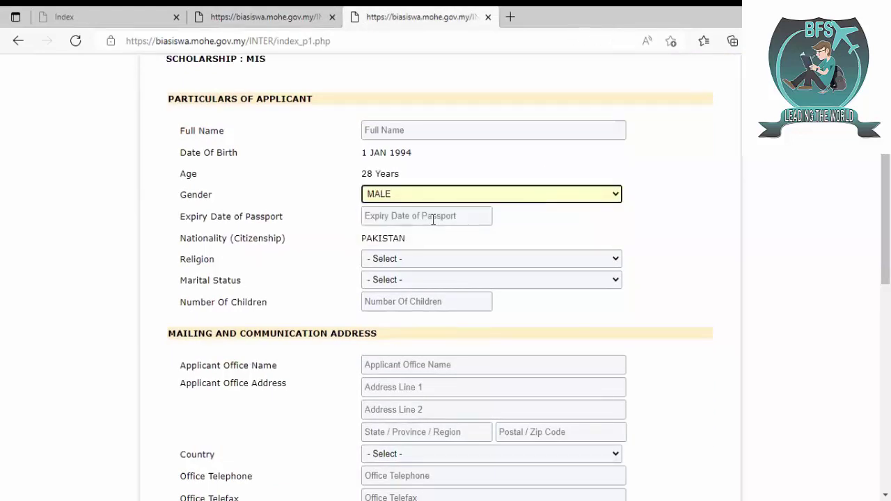
click(433, 220)
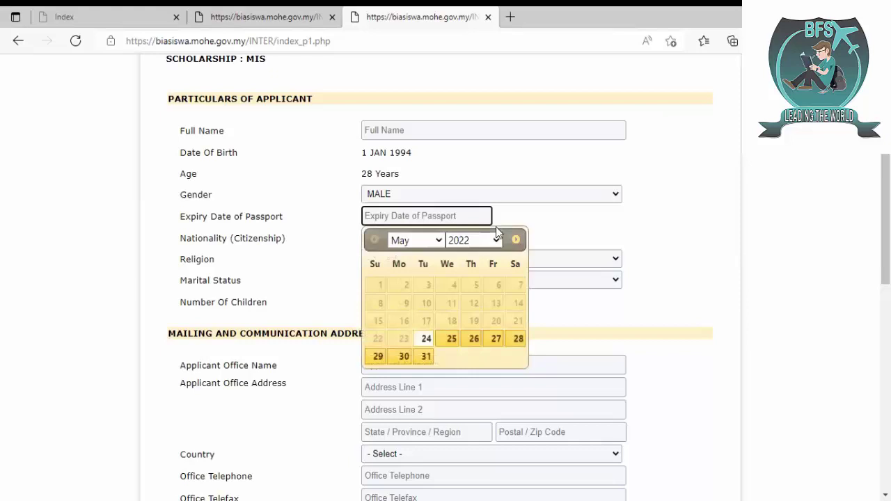
click(490, 243)
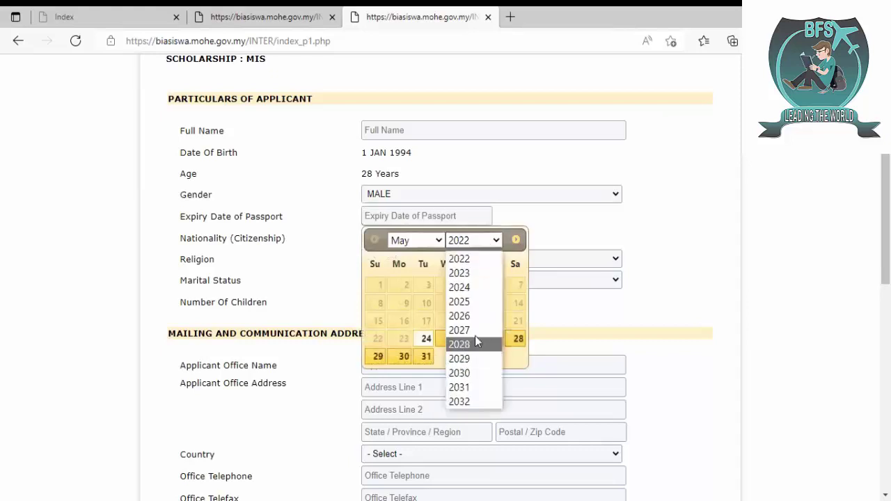
click(490, 287)
click(404, 242)
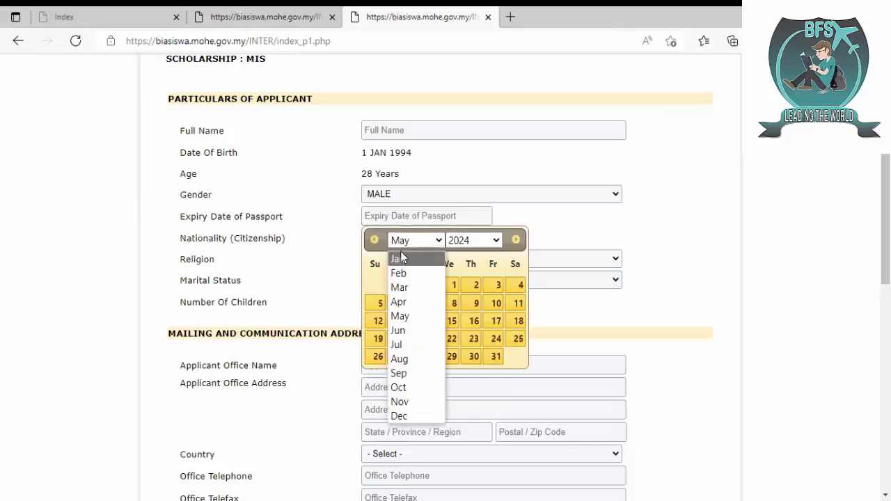
click(401, 259)
click(400, 285)
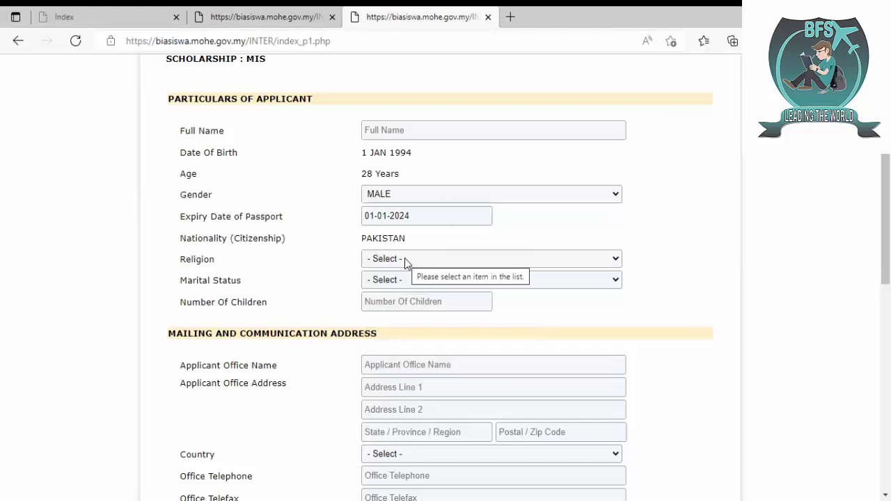
- Set Religion to MUSLIM and Marital Status to SINGLE
click(404, 259)
key(Down)
key(Return)
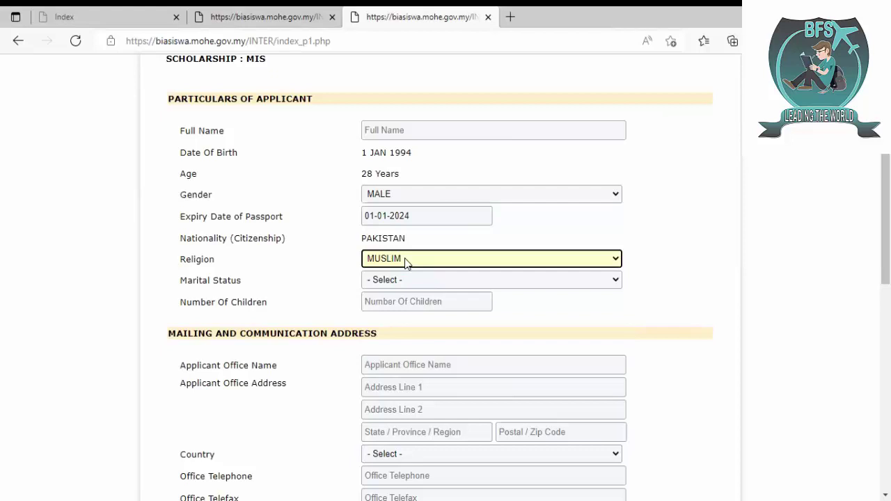
click(407, 261)
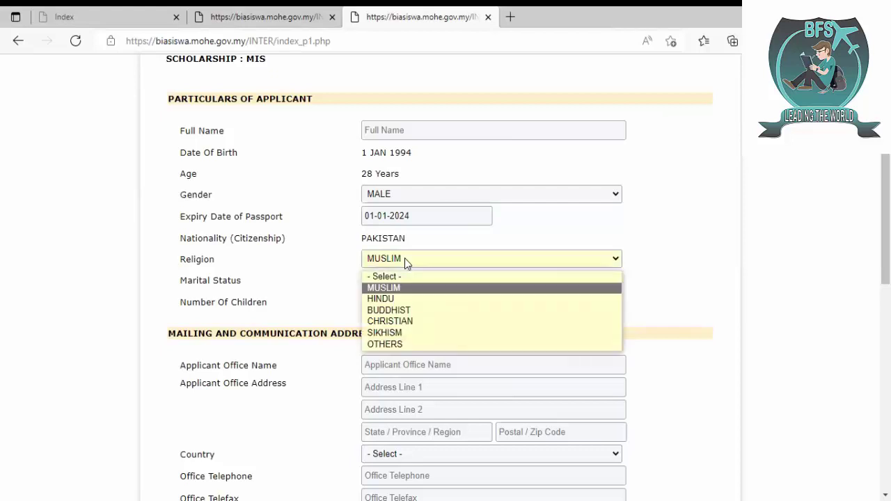
key(Down)
key(Down)
key(Down)
key(Down)
key(Down)
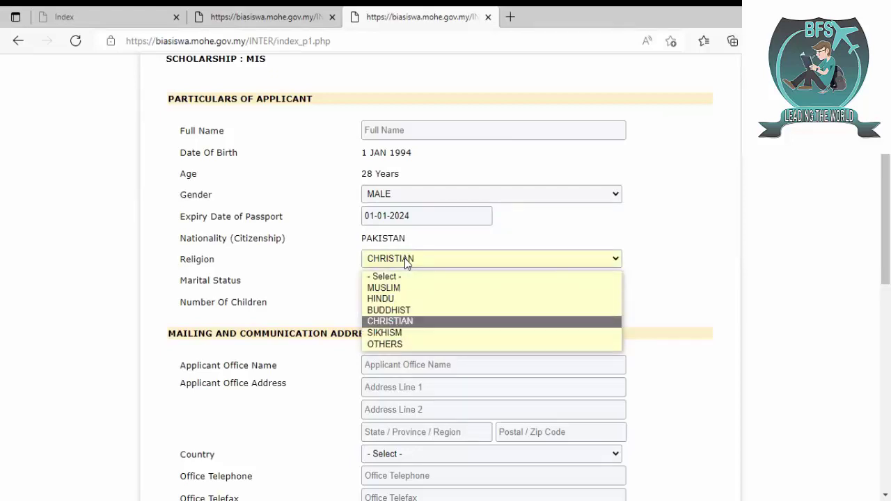
key(Return)
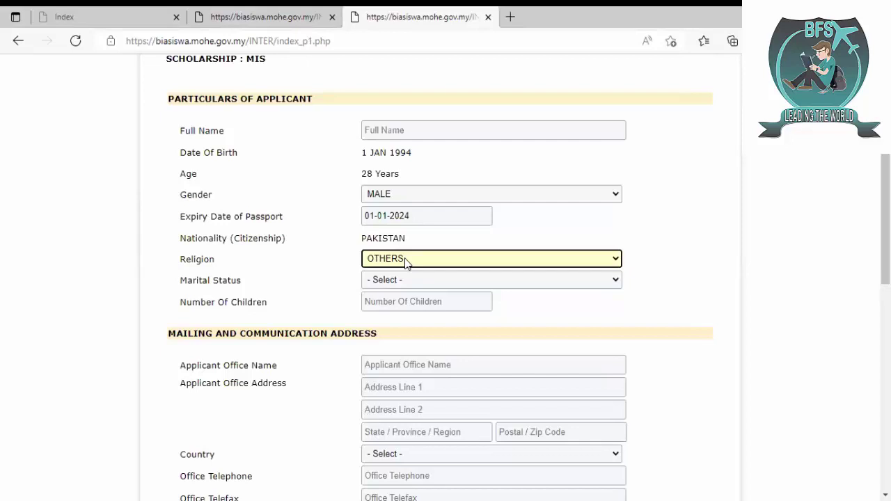
click(407, 260)
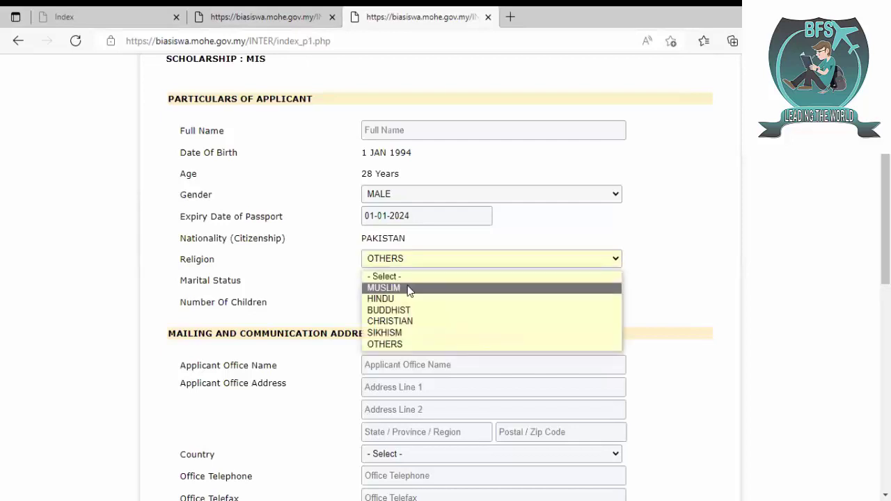
click(409, 288)
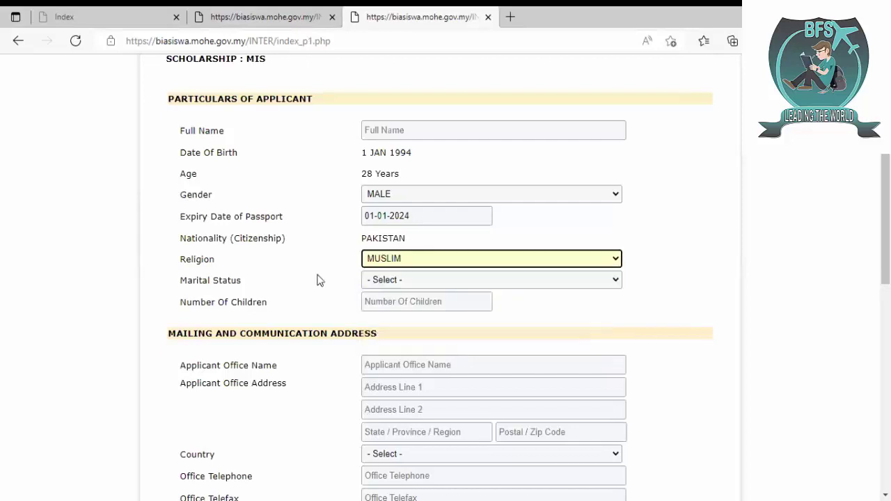
click(394, 280)
key(Down)
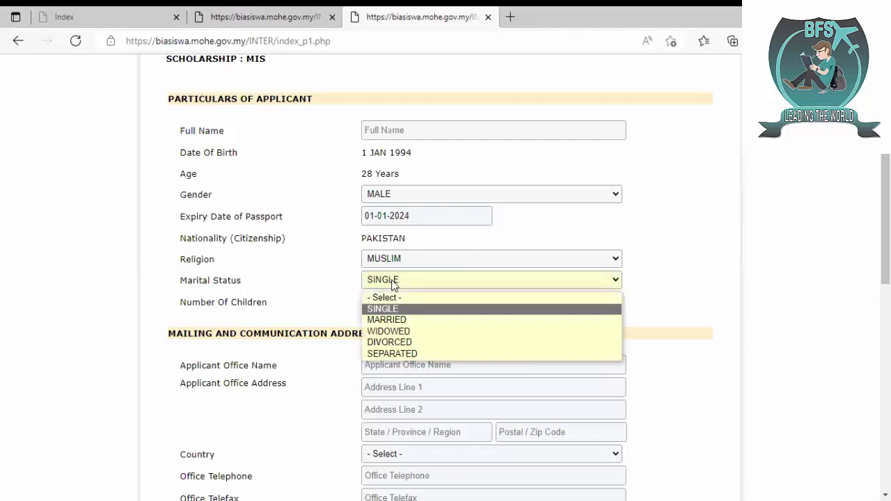
click(393, 282)
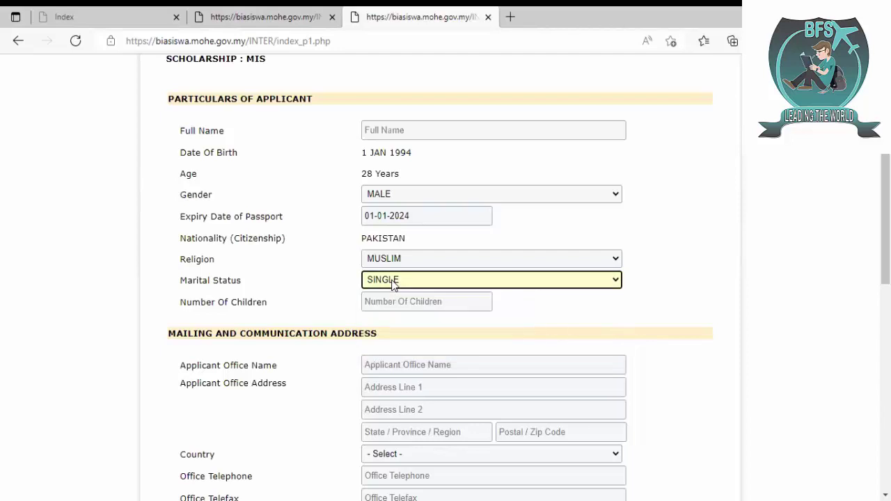
click(573, 313)
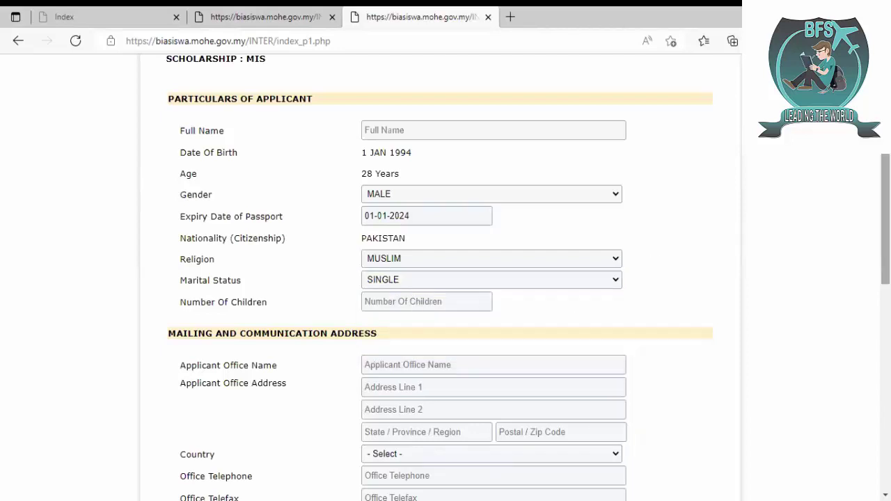
- Enter the office name and the two office address lines
drag(886, 209, 886, 248)
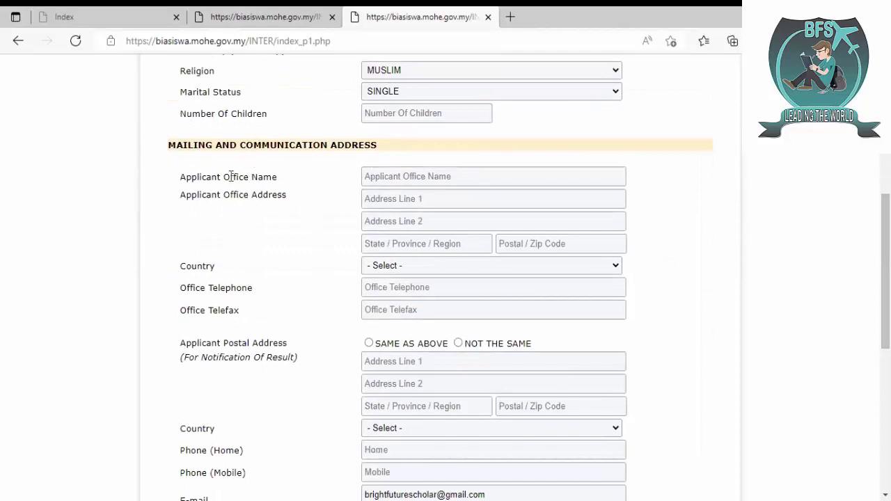
click(387, 174)
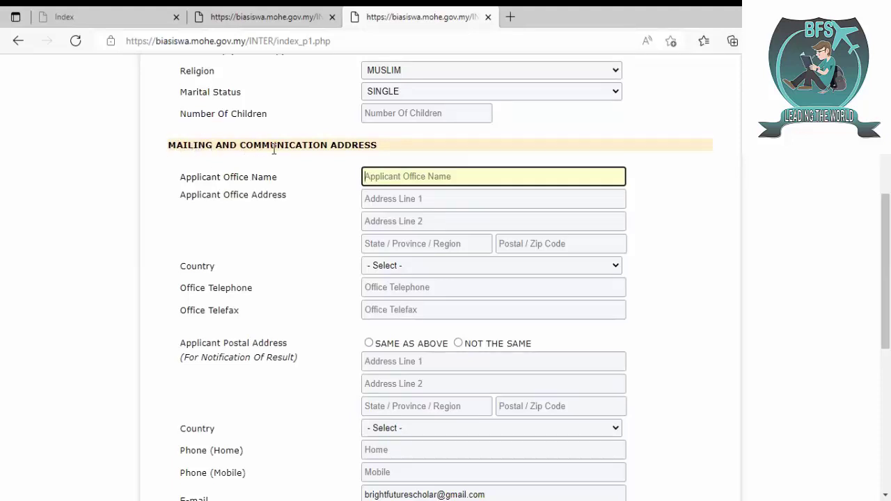
text(Sajid)
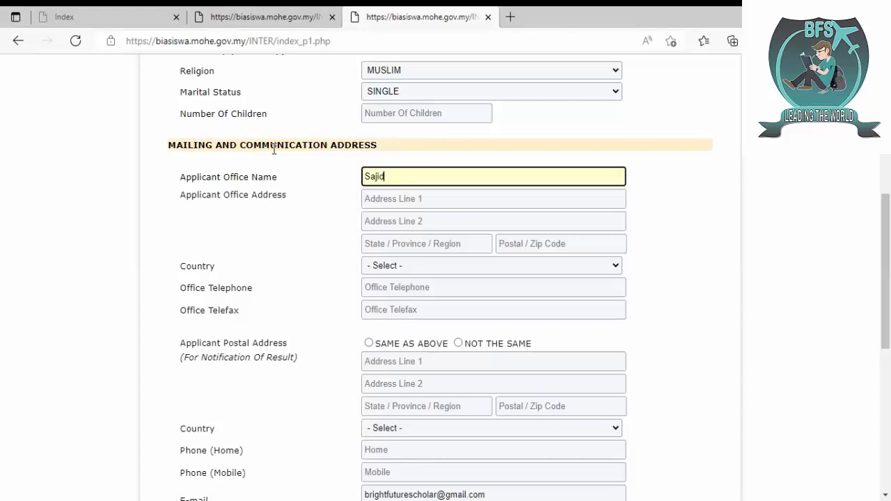
key(Tab)
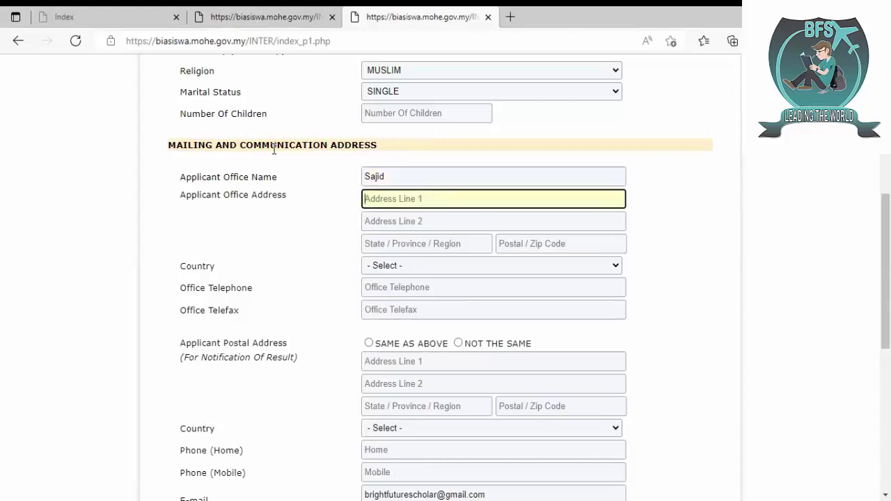
text(asd)
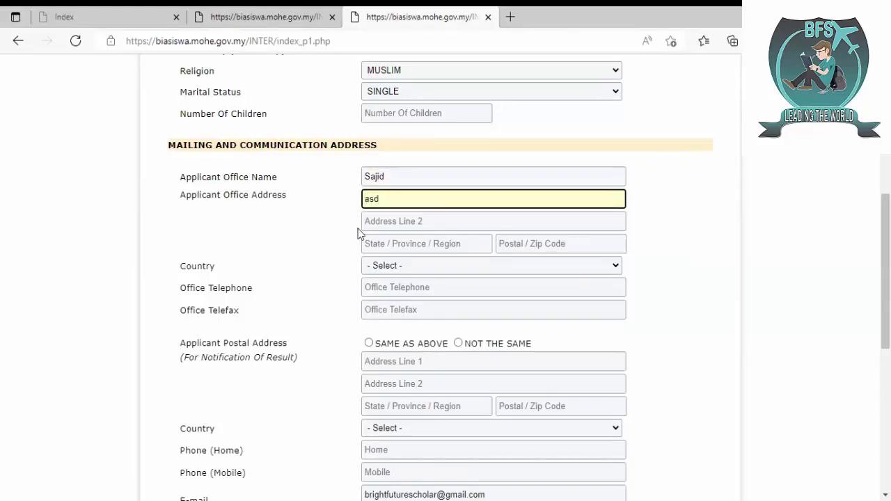
click(397, 228)
text(asddx)
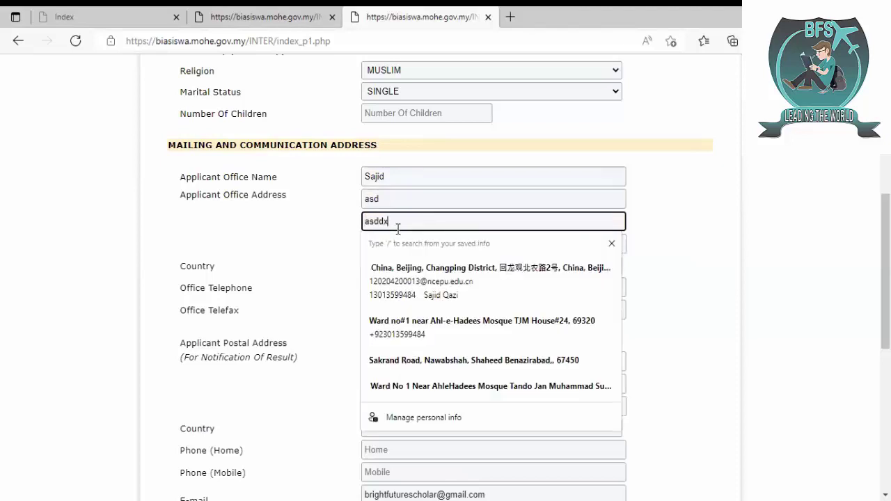
click(257, 264)
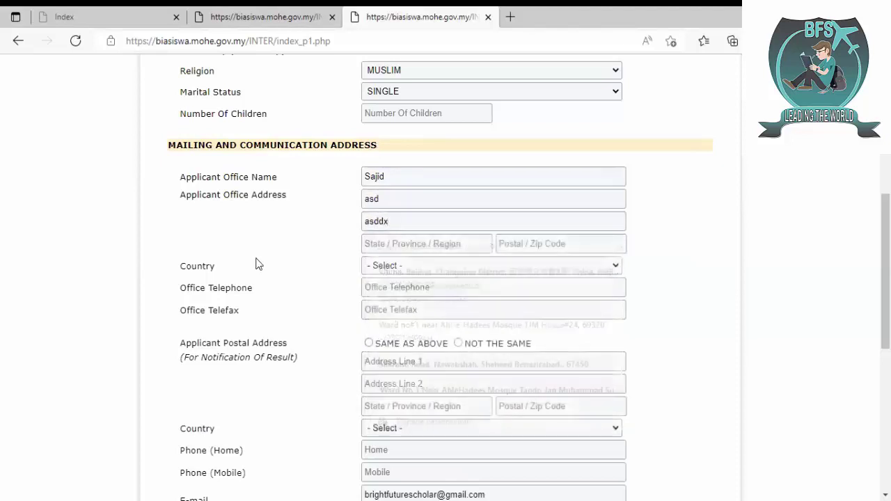
- Enter Sindh as the state and 69000 as the postal code
click(412, 243)
text(ss)
click(209, 332)
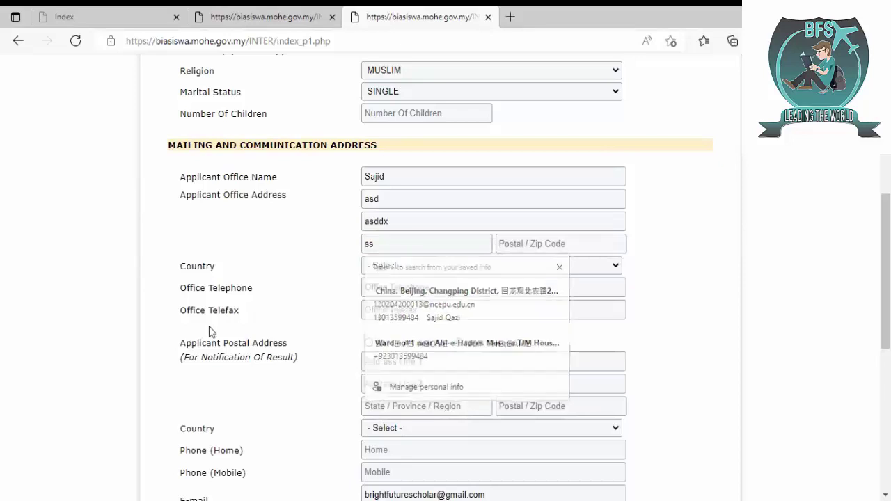
double_click(414, 243)
text(Sidn)
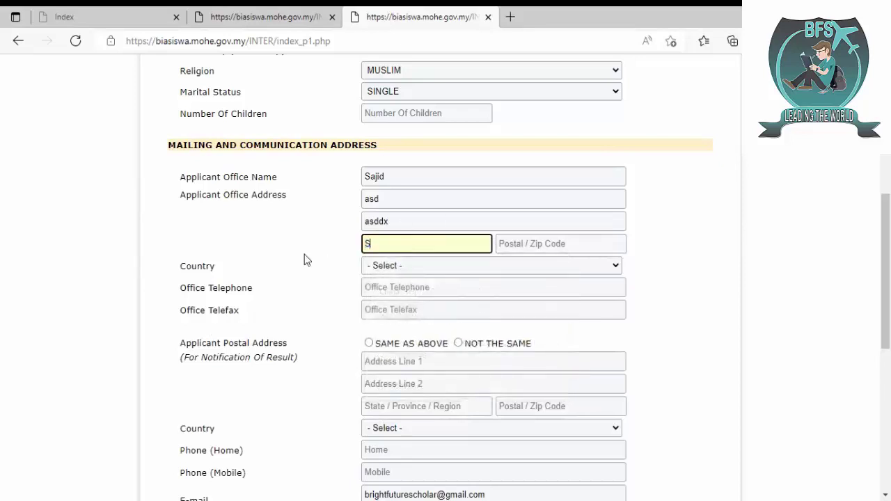
key(BackSpace)
key(BackSpace)
text(ndg)
key(BackSpace)
text(h)
key(Tab)
text(69)
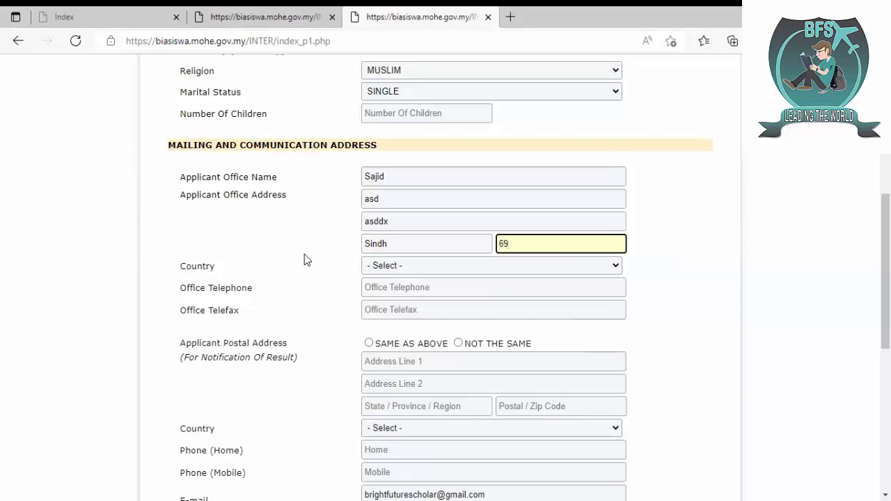
text(3)
key(BackSpace)
text(000)
- Choose PAKISTAN as the office country
click(432, 266)
text(pak)
key(Return)
click(423, 289)
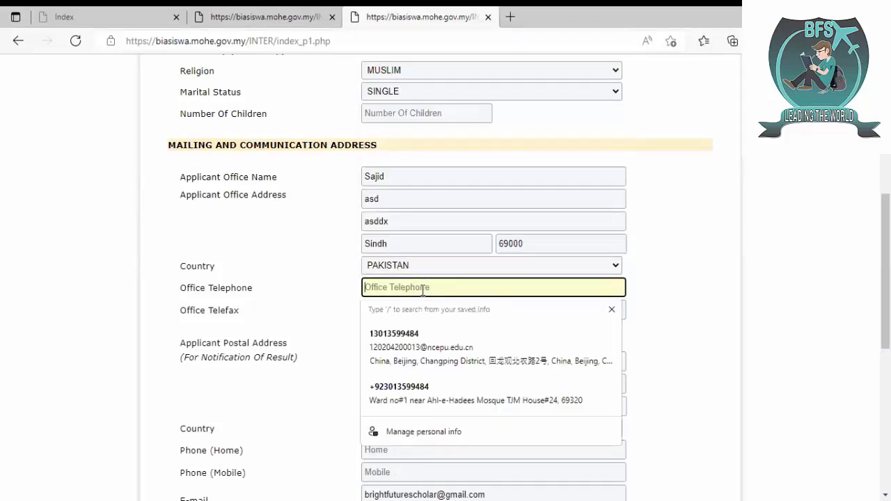
click(317, 280)
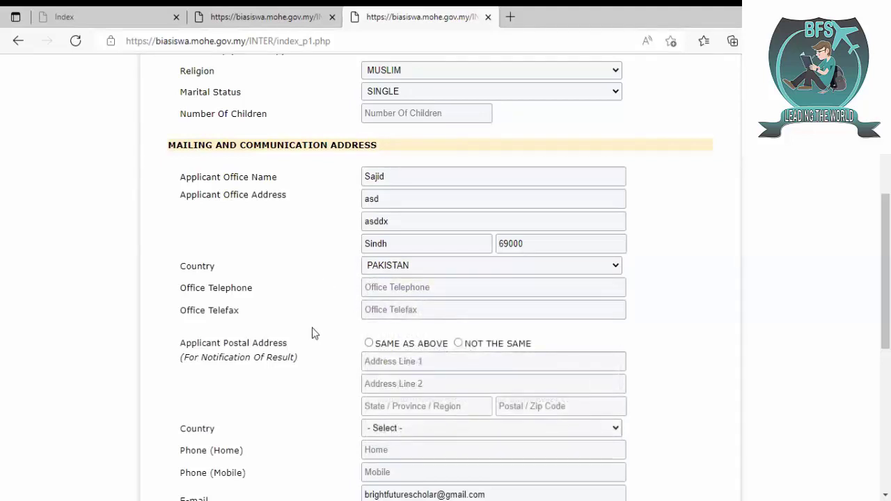
- Set the postal address to same as office and enter the applicant's phone number in Office Telephone and Telefax
click(369, 344)
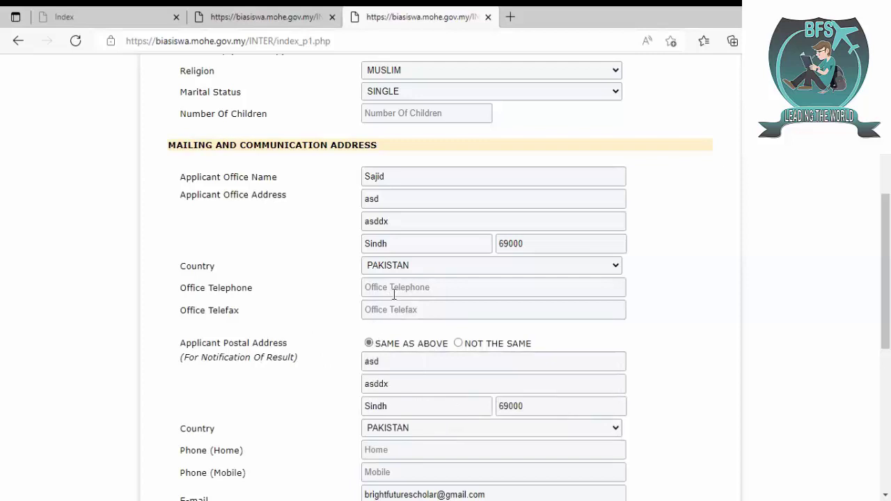
click(394, 293)
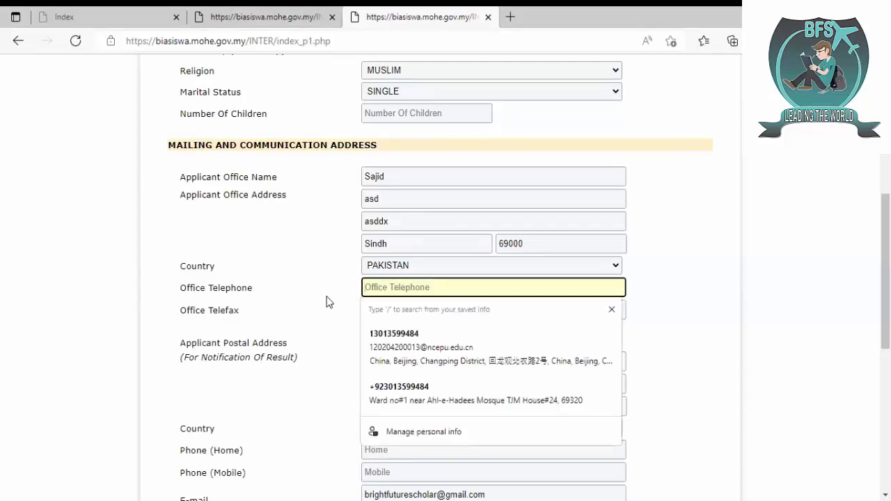
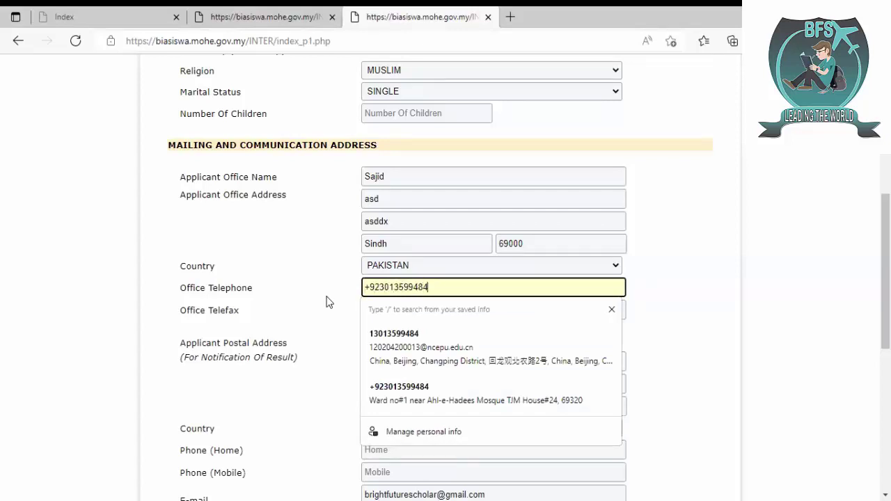
key(Tab)
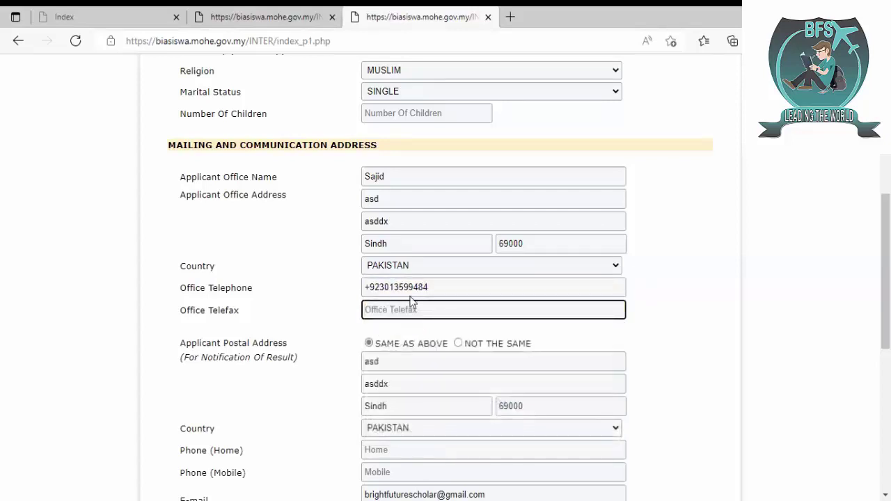
click(446, 288)
key(ctrl+a)
key(ctrl+c)
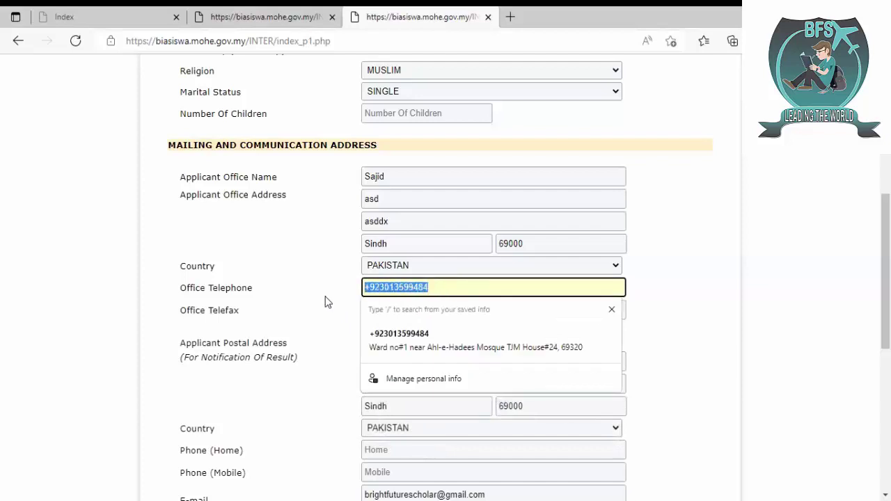
click(327, 301)
click(402, 309)
key(ctrl+v)
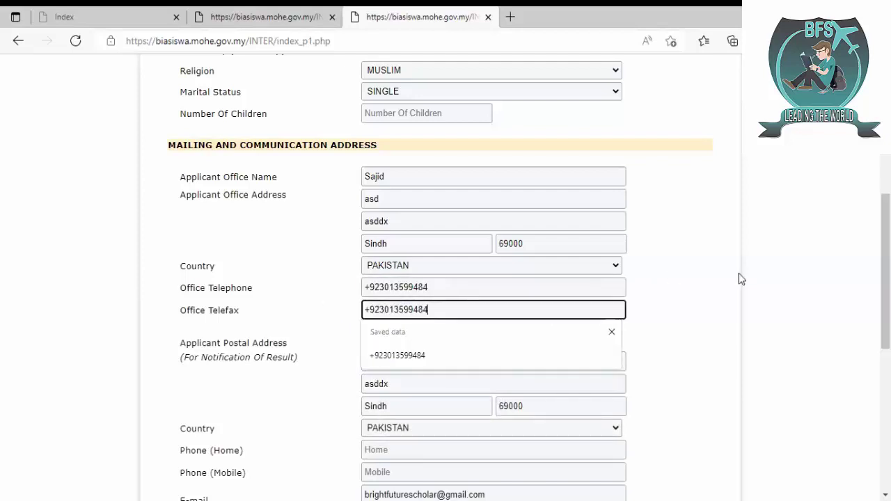
click(745, 276)
- Keep the postal address same as office and paste the applicant's phone number into Home and Mobile phone
scroll(745, 276, down, 2)
scroll(627, 185, down, 1)
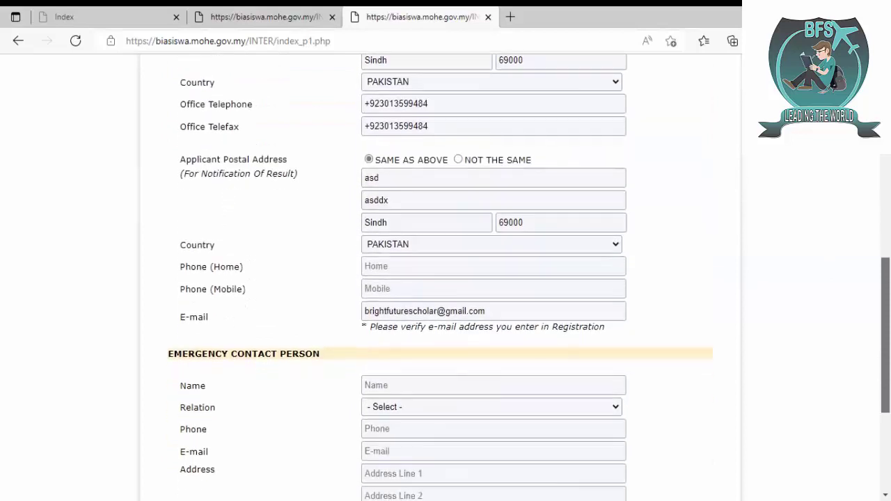
click(458, 159)
click(370, 159)
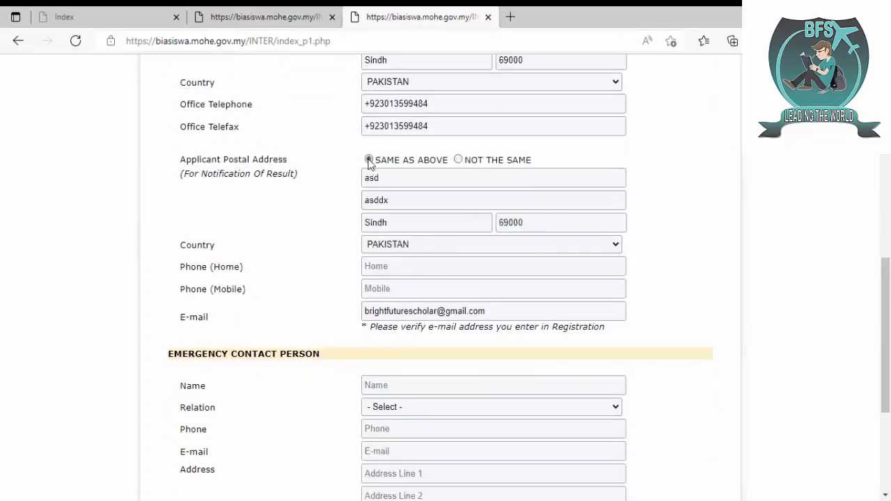
triple_click(440, 104)
key(ctrl+c)
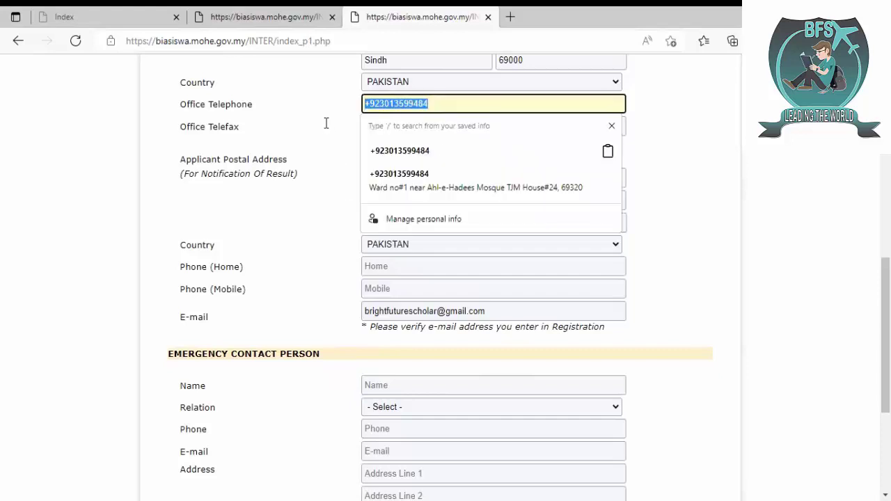
click(317, 206)
click(379, 266)
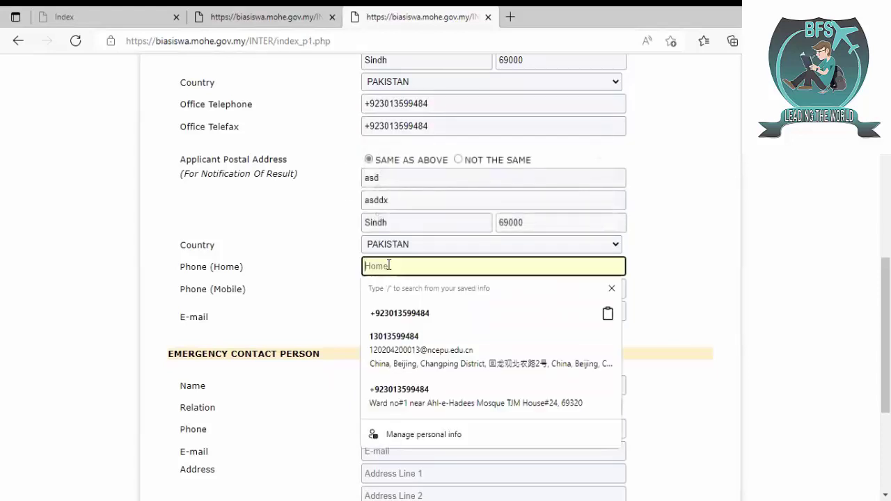
key(ctrl+v)
click(325, 273)
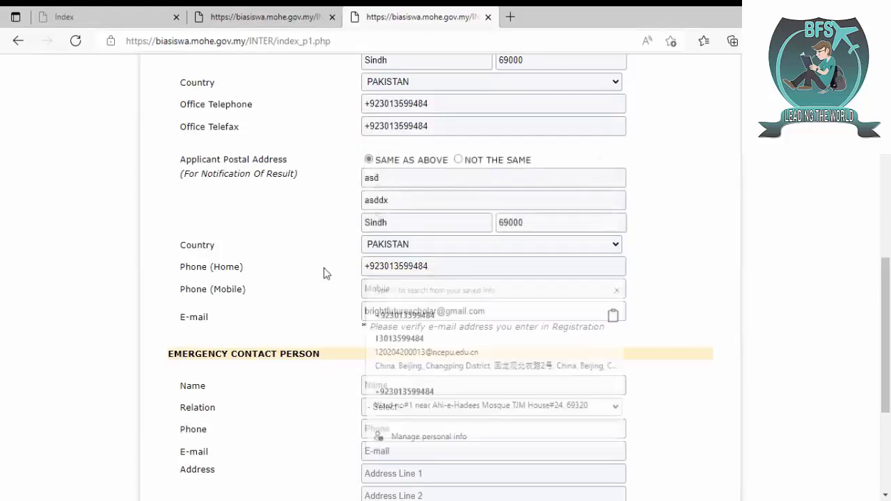
click(398, 286)
key(ctrl+v)
click(299, 310)
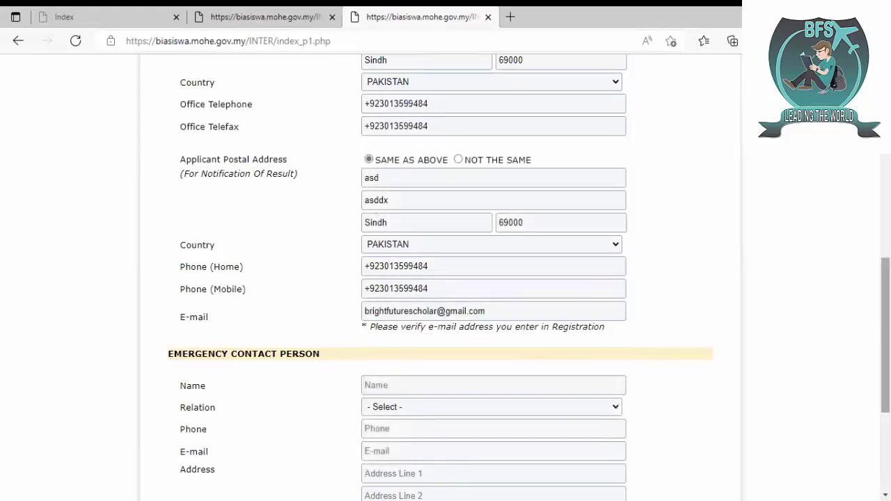
- Fill the emergency contact's name, PARENT relation, phone and e-mail from saved entries
scroll(885, 334, down, 1)
scroll(807, 358, down, 1)
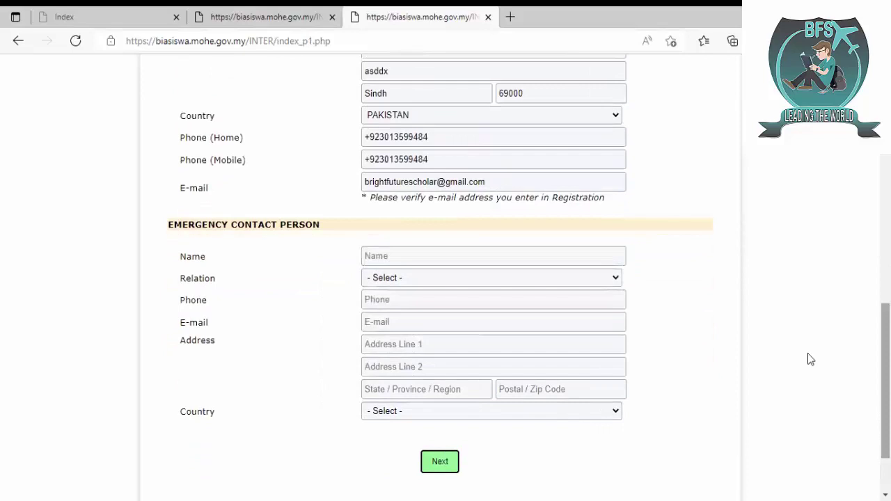
click(424, 255)
text(sa)
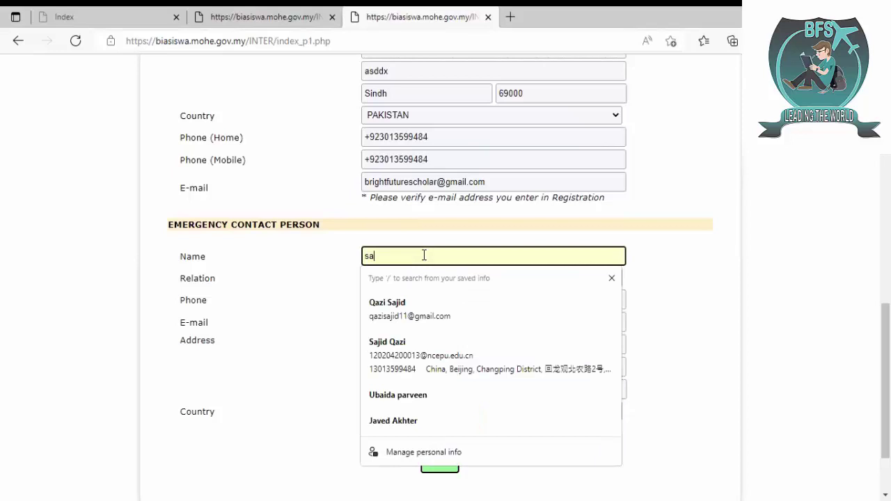
text(jid)
key(BackSpace)
key(BackSpace)
key(BackSpace)
key(BackSpace)
key(BackSpace)
key(Down)
key(Down)
key(Down)
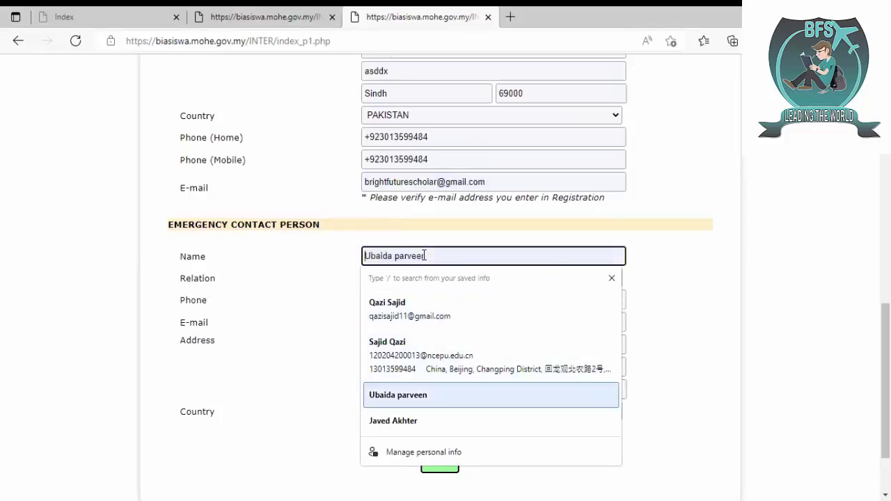
key(Return)
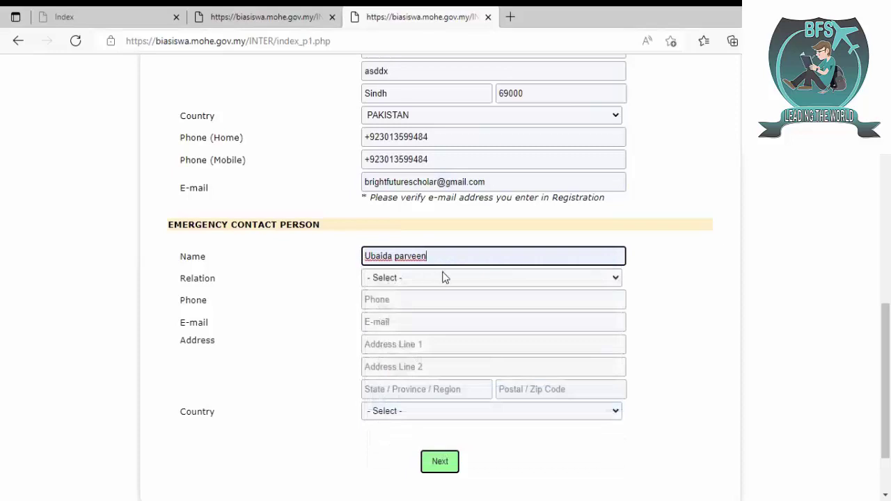
click(444, 277)
key(Down)
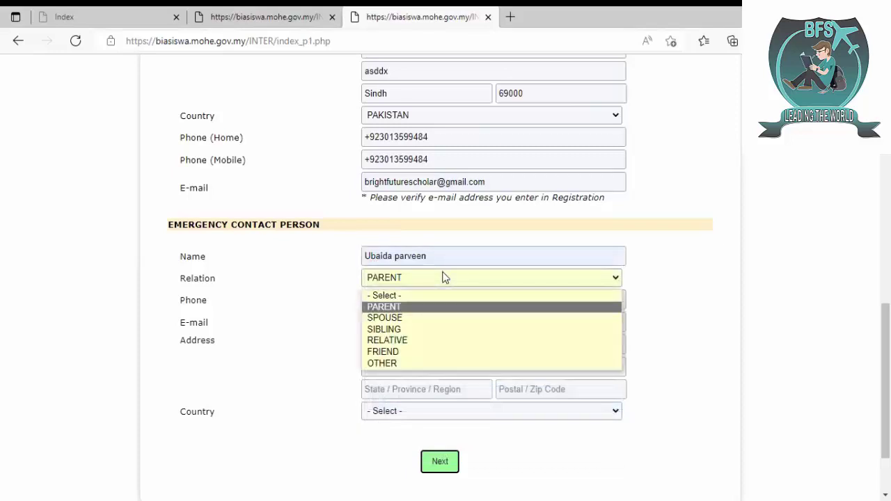
key(Return)
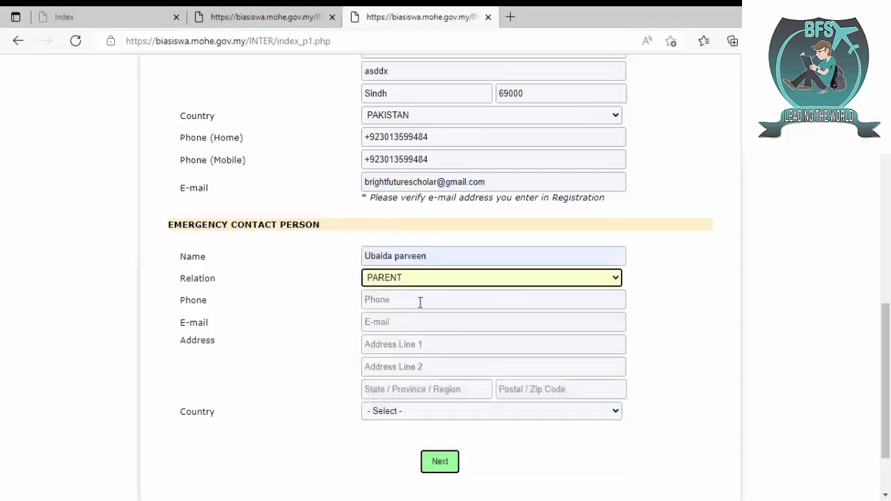
click(420, 302)
click(393, 346)
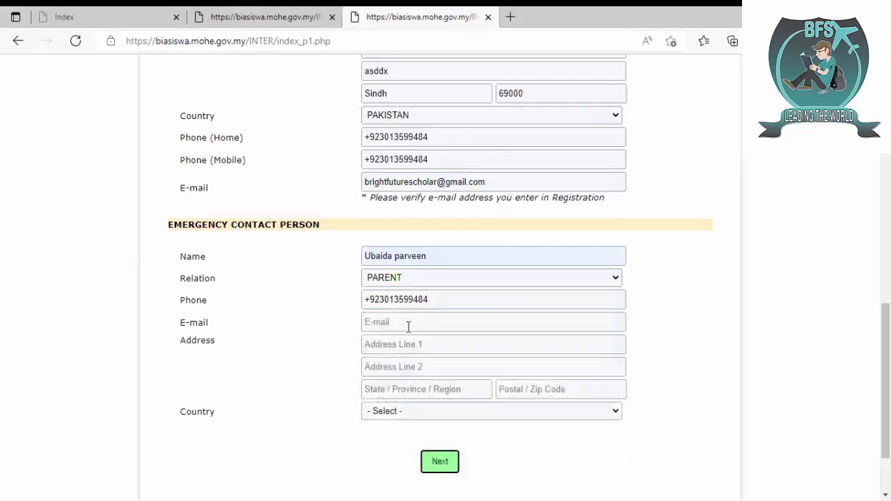
click(409, 325)
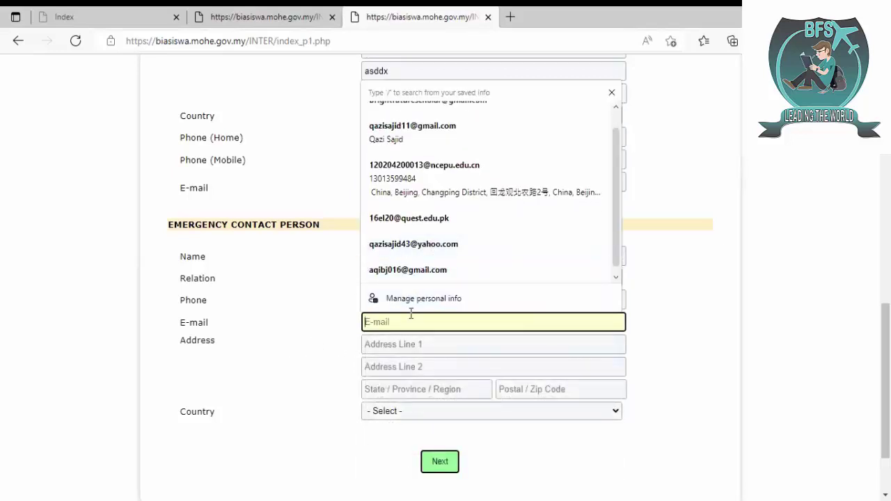
click(384, 244)
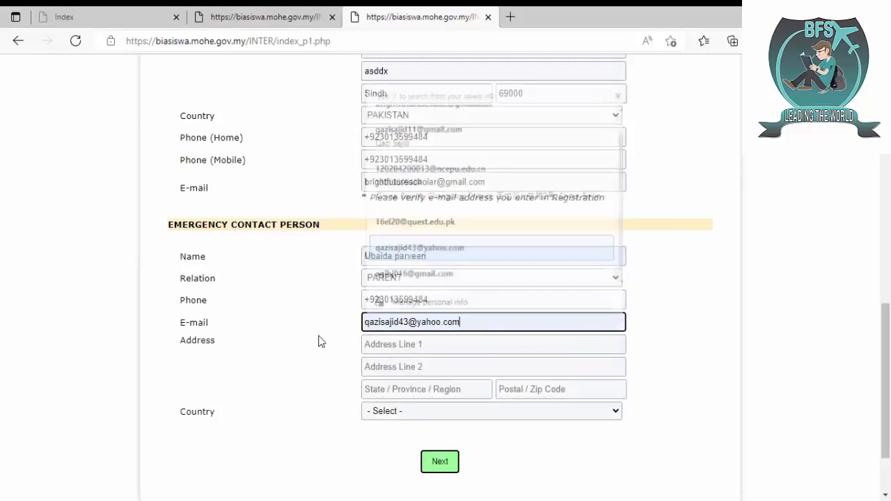
- Enter the contact's address lines as 'asd' and 'asd' and the state as Sindh
click(402, 343)
text(asd)
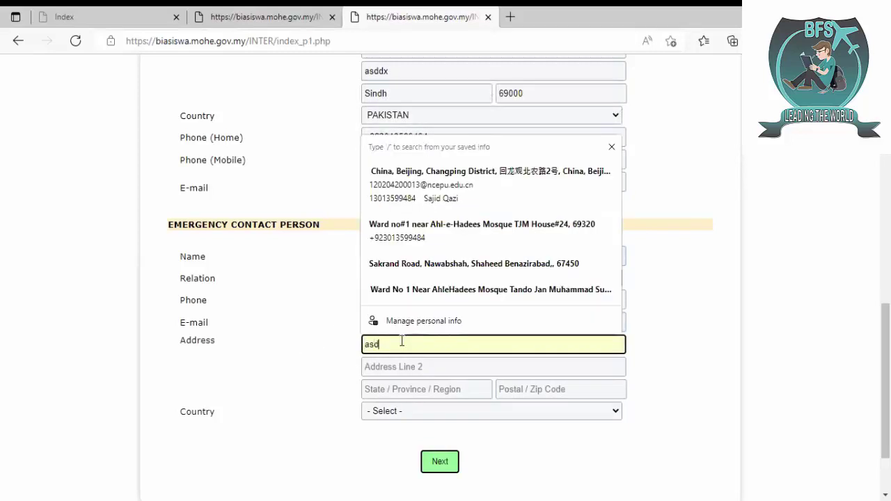
click(397, 367)
text(asd)
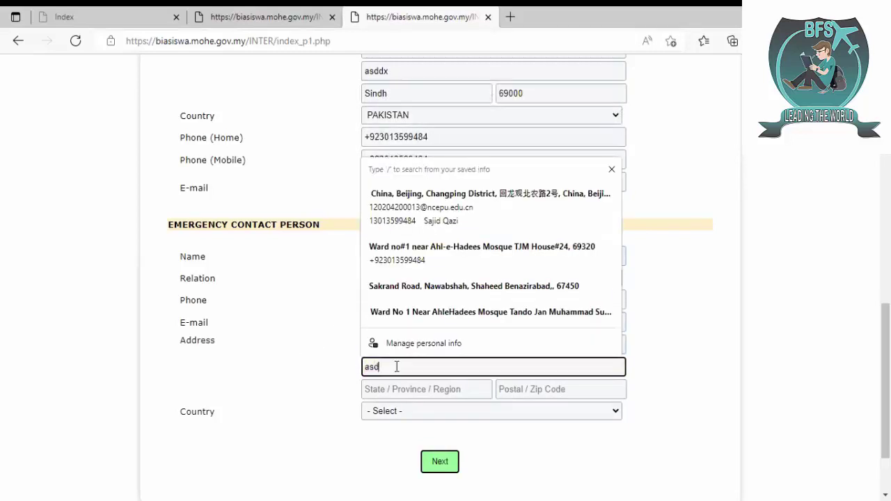
click(399, 389)
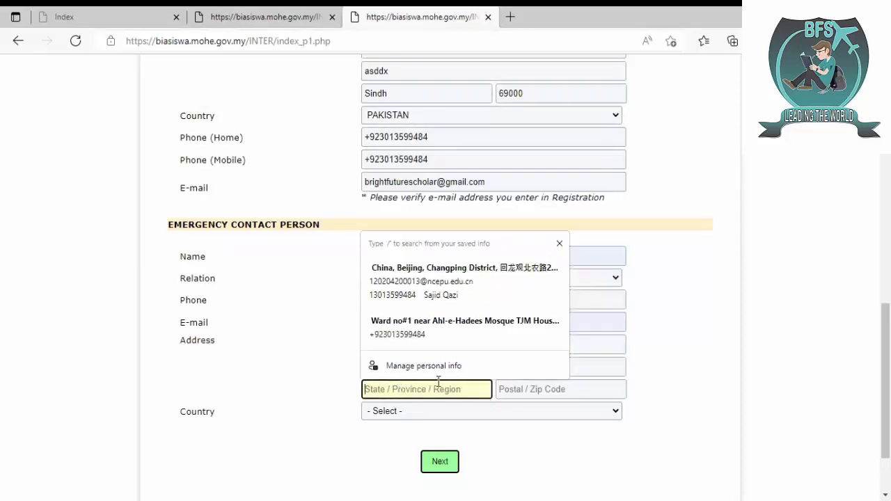
text(Sindg)
key(BackSpace)
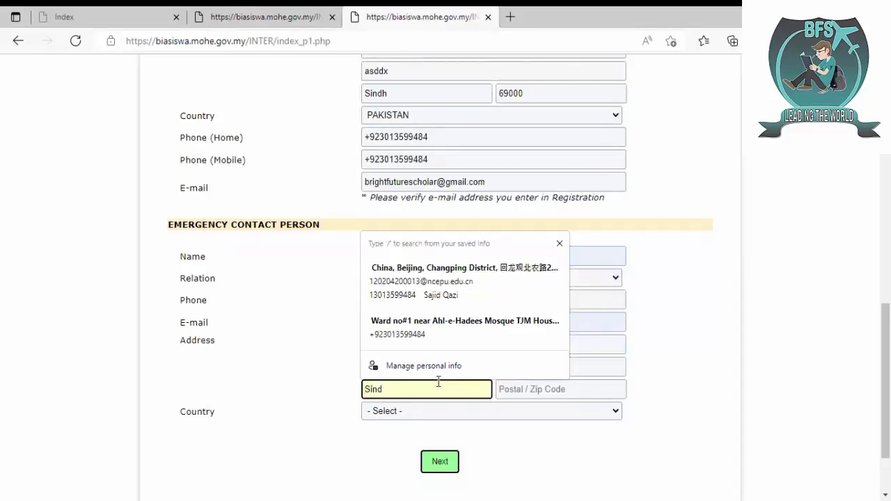
text(h)
key(Tab)
- Enter postcode 69000 and country PAKISTAN, then fill the Full Name field flagged on submit
key(Return)
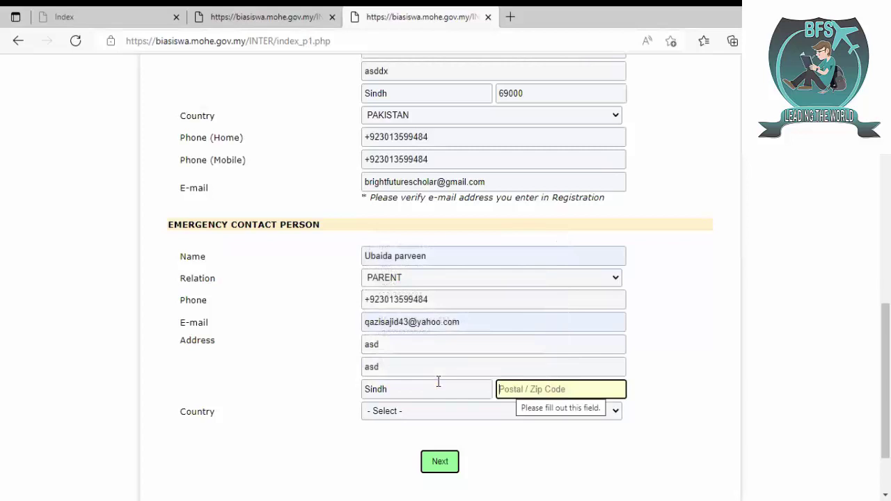
text(690)
key(BackSpace)
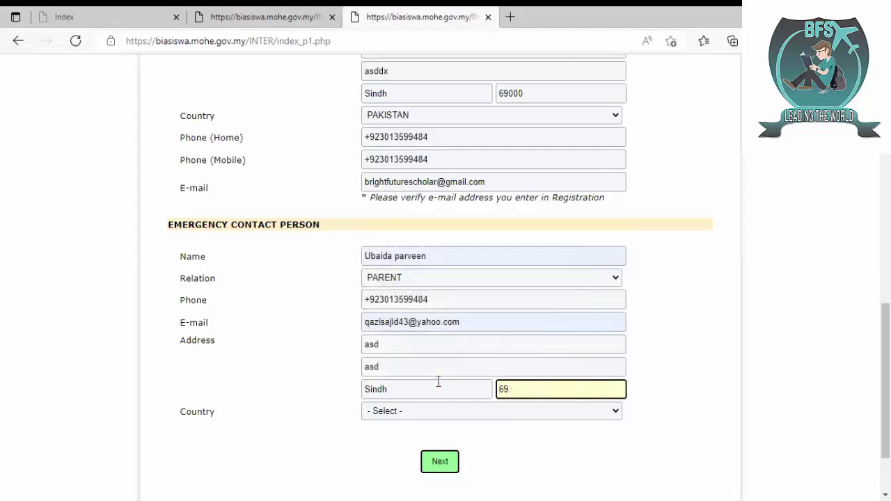
text(000)
click(443, 411)
key(p)
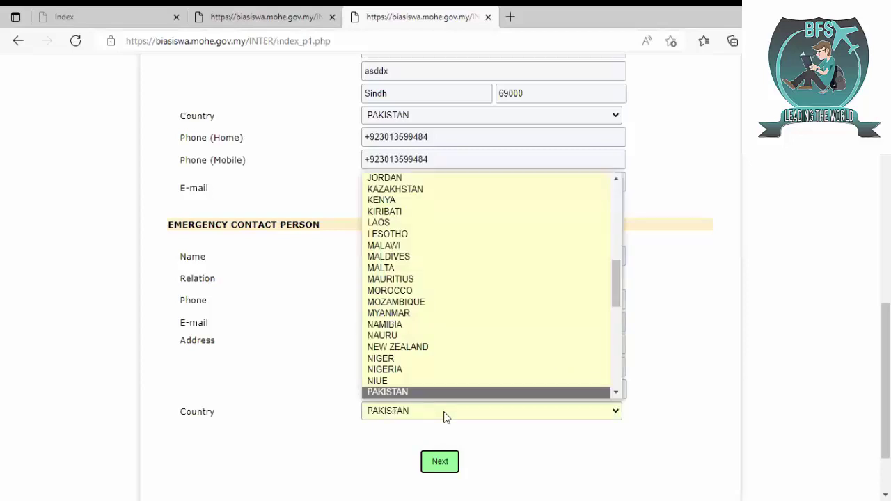
click(446, 415)
click(439, 461)
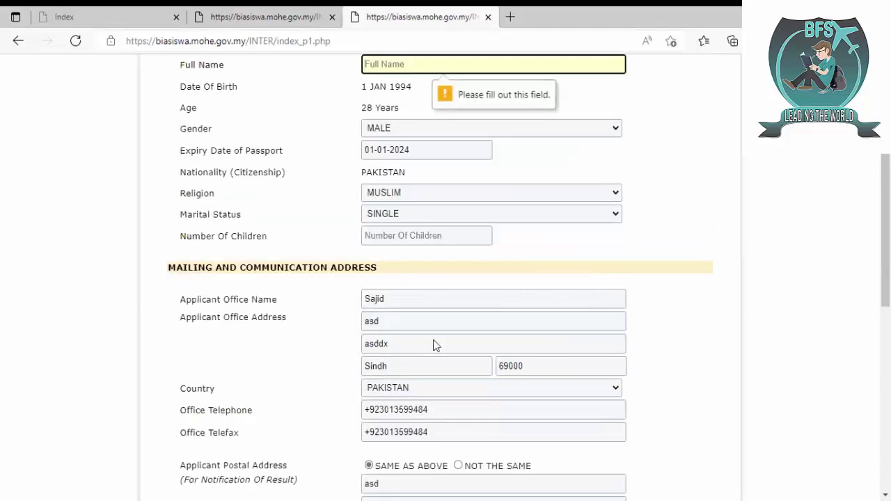
scroll(886, 257, up, 2)
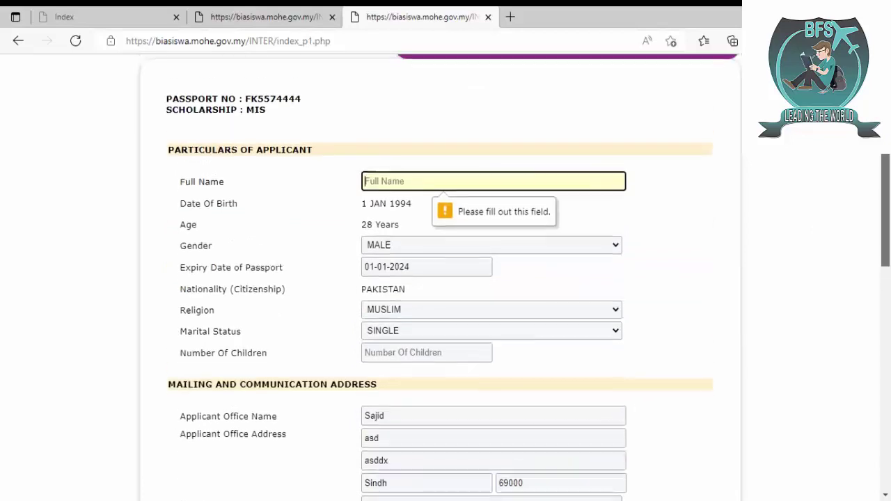
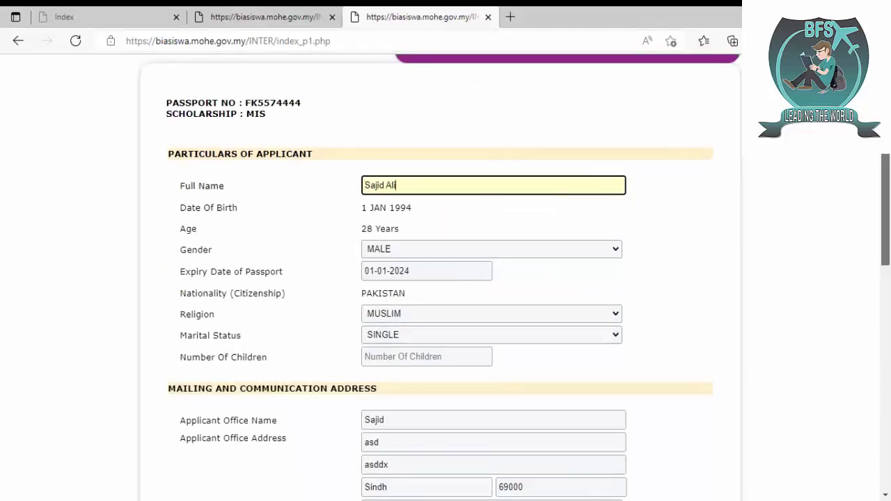
scroll(442, 369, down, 10)
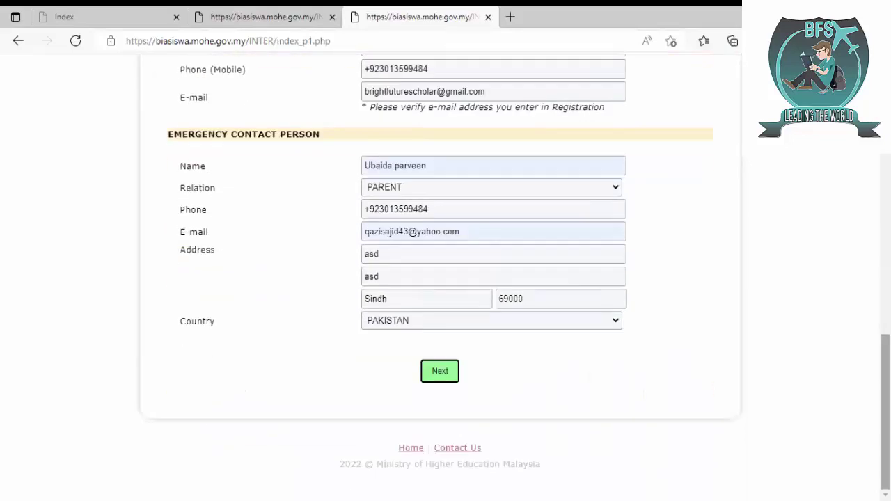
- Submit the particulars page and set the court-conviction declaration to NO, correcting an accidental YES
click(440, 371)
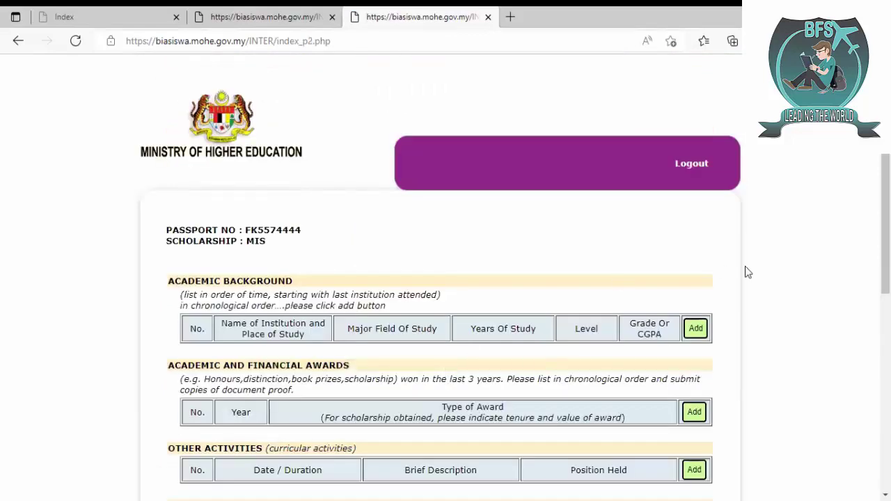
scroll(885, 223, down, 3)
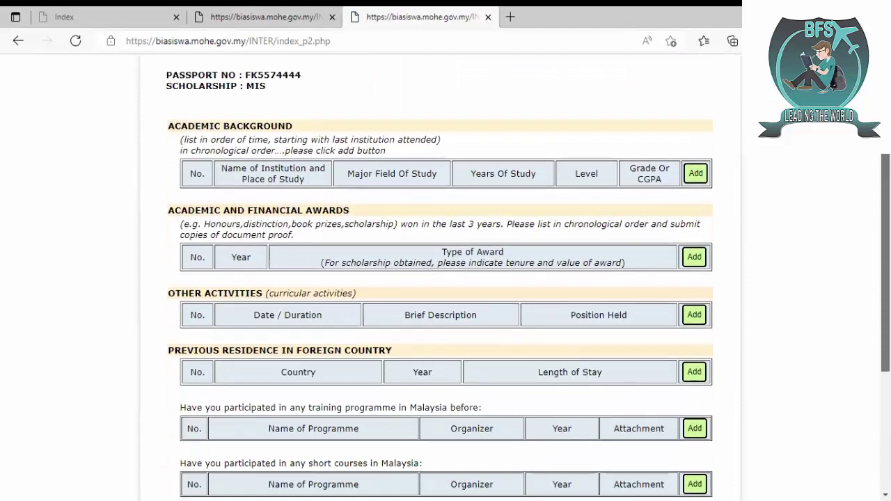
scroll(446, 278, down, 1)
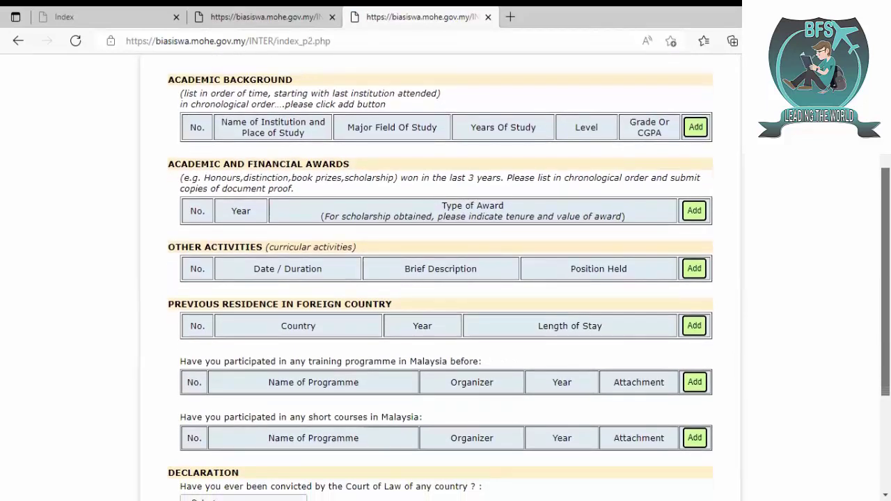
scroll(446, 279, down, 2)
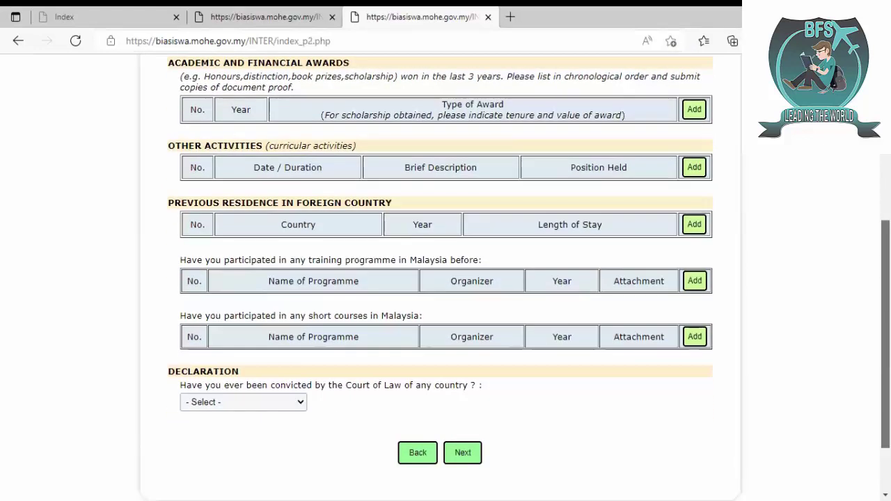
click(259, 408)
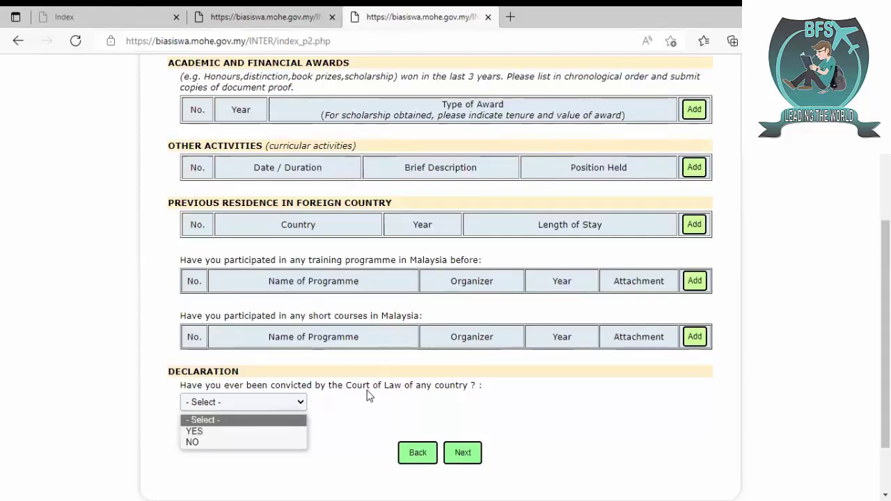
click(257, 442)
click(240, 403)
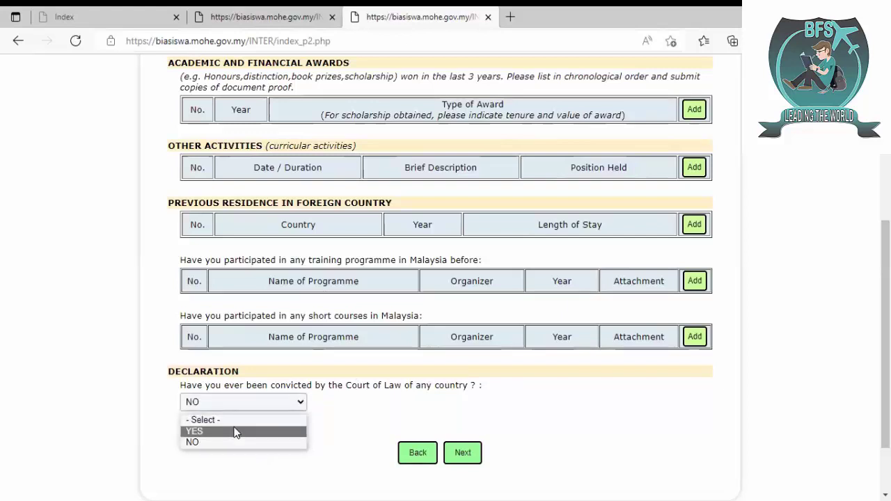
click(235, 430)
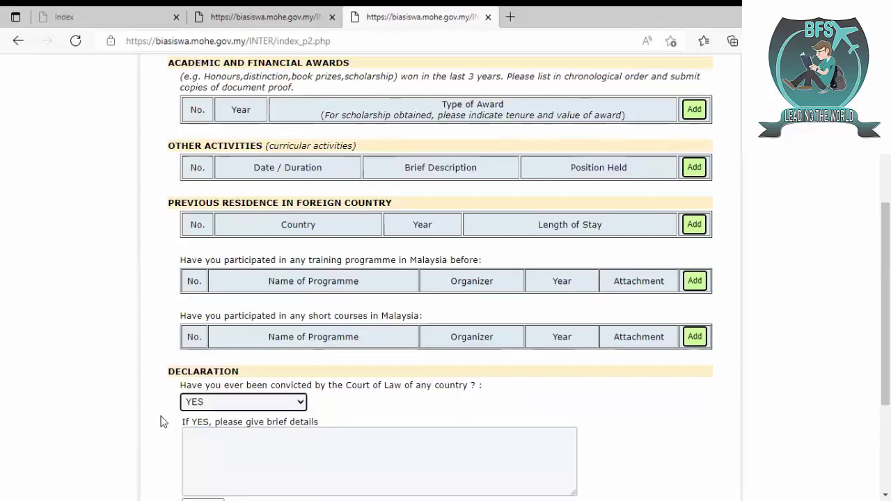
click(215, 402)
click(212, 442)
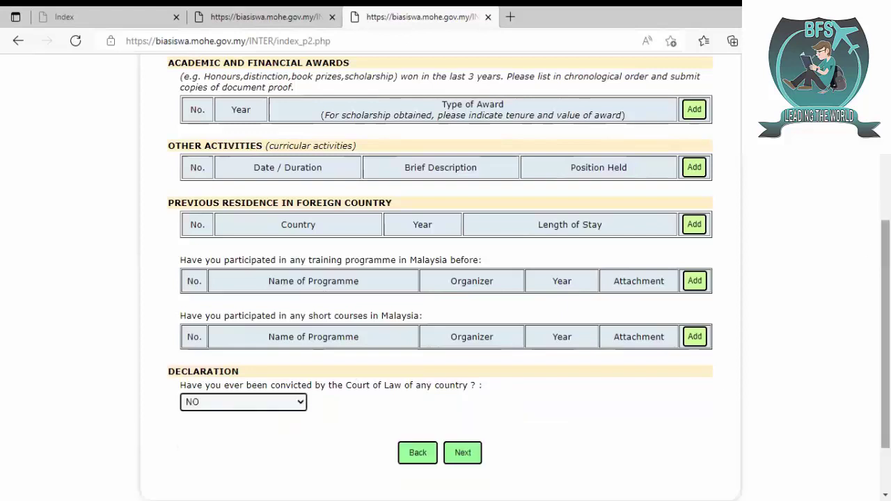
scroll(626, 279, up, 3)
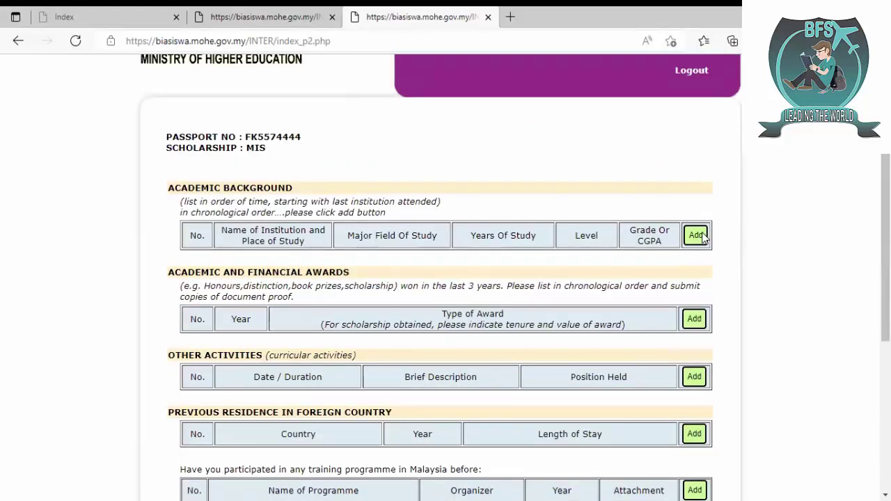
- Add an academic entry: North China Electric Power University, Electrical, China, MASTER'S DEGREE
click(701, 237)
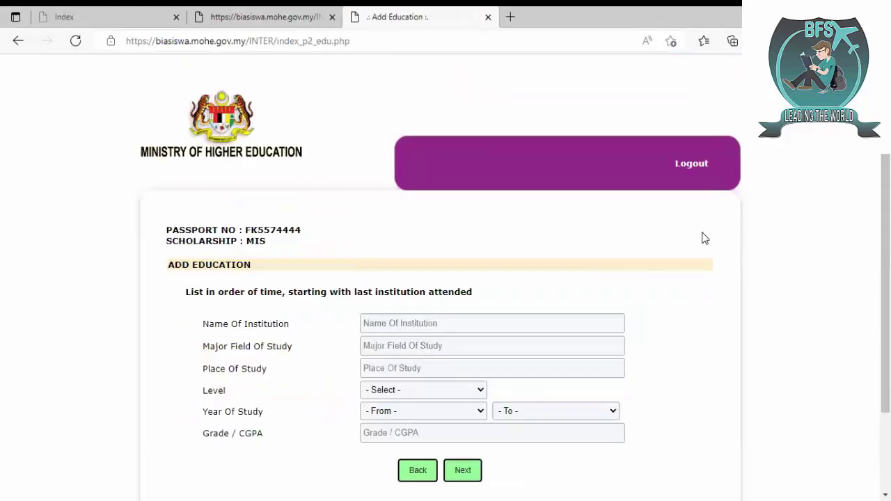
click(488, 318)
text(Nor)
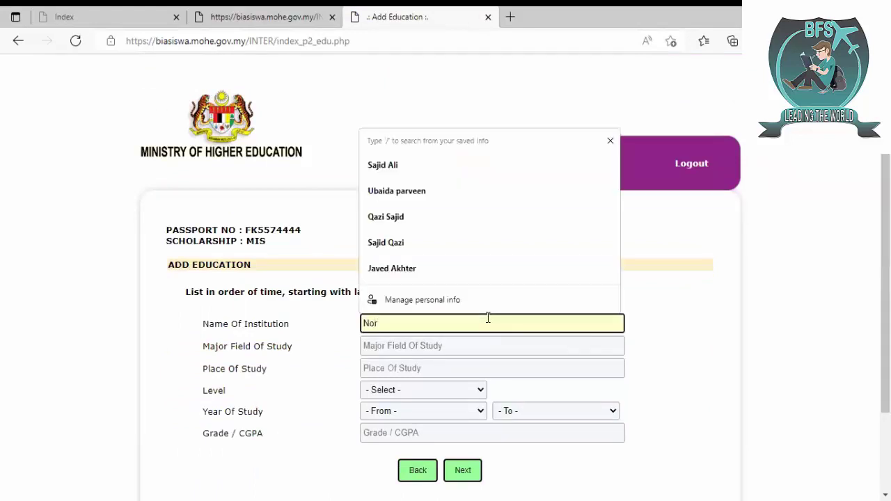
text(th China ELectric Power)
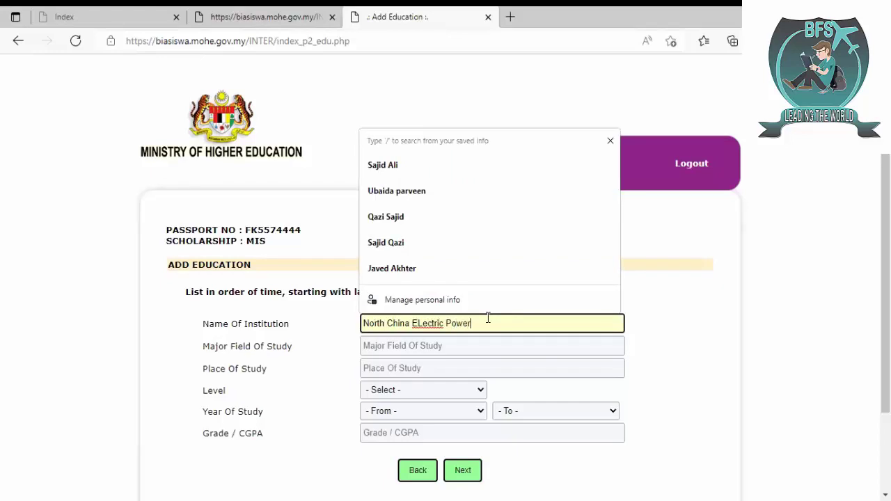
text( Univeris)
text(ty)
key(Tab)
text(Ele)
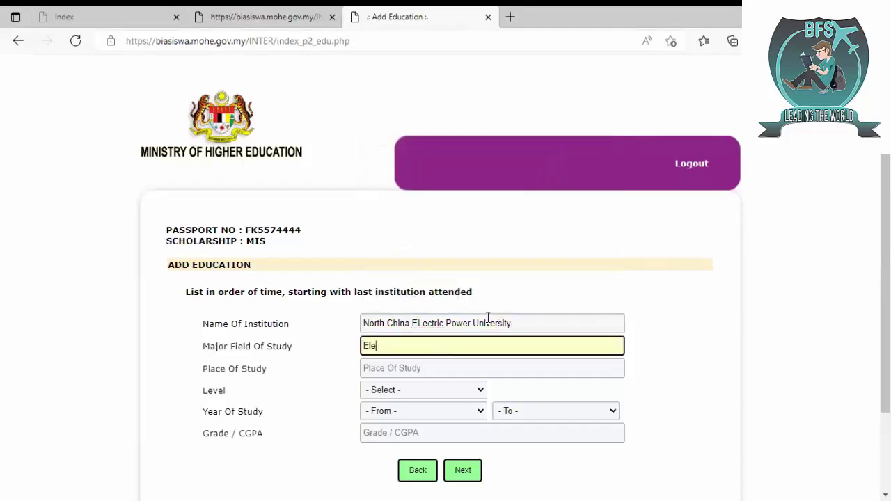
text(ctrical)
key(Tab)
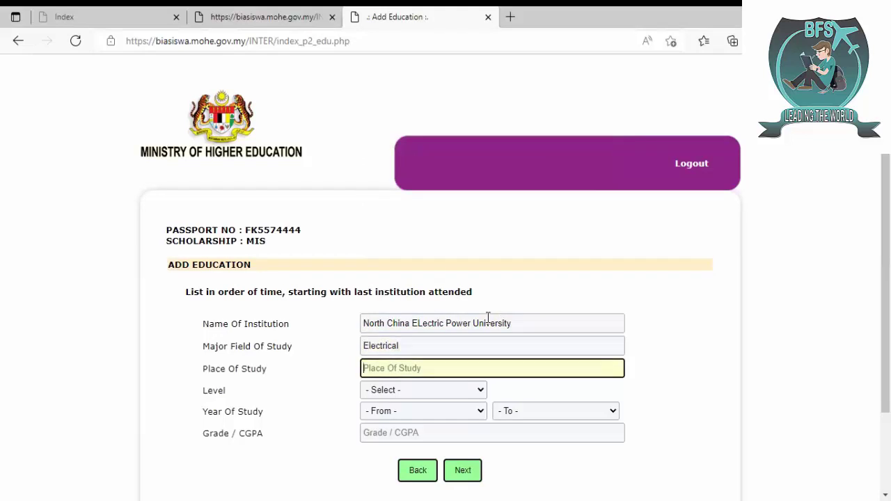
text(China)
key(Tab)
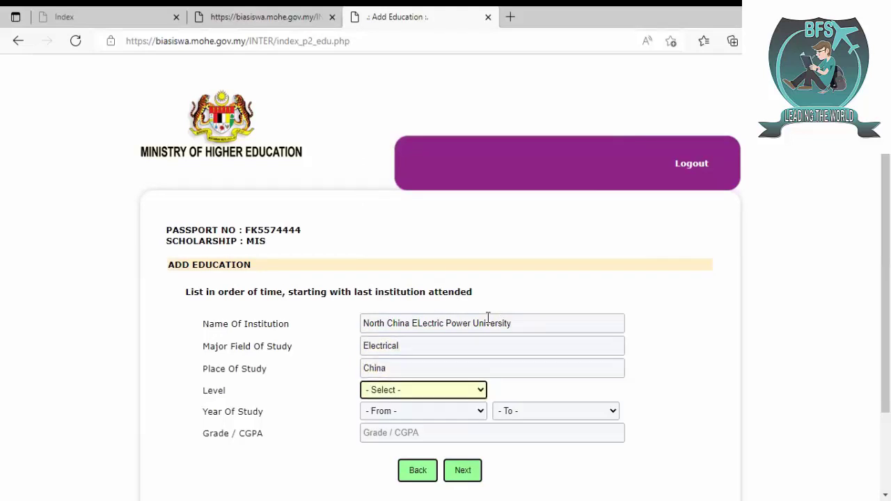
key(Down)
key(Down)
key(Down)
key(Down)
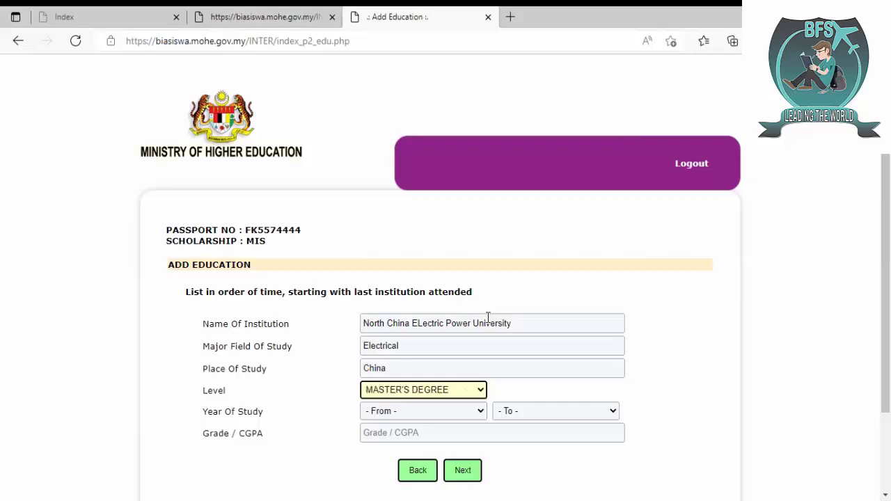
- Set the study years From 2020 To 2022, enter grade 89, and save the entry
click(470, 413)
text(2020)
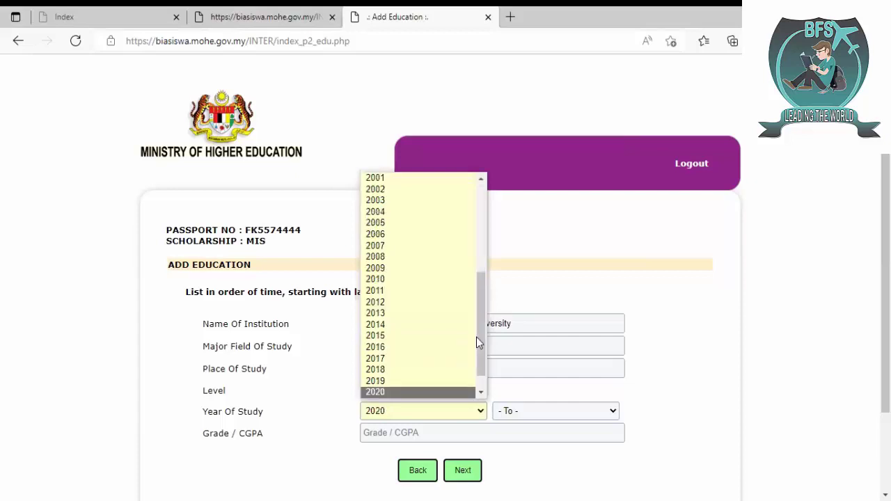
key(Return)
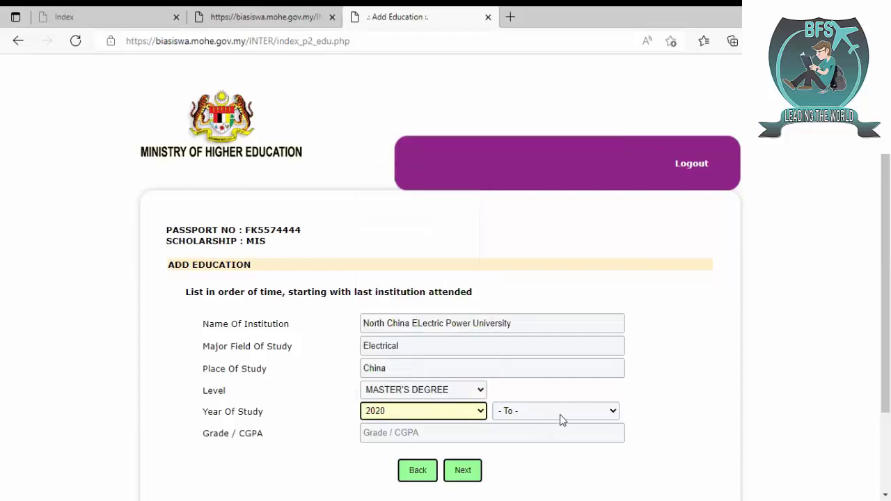
click(560, 414)
text(2022)
key(Return)
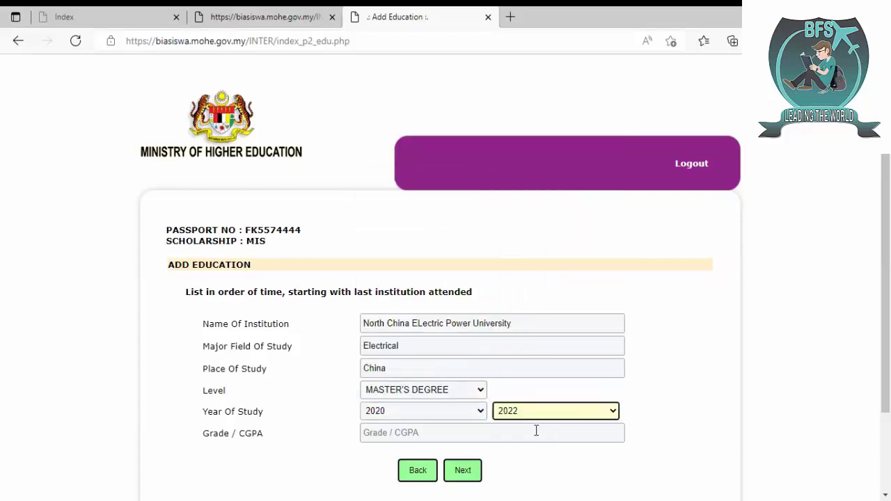
click(536, 433)
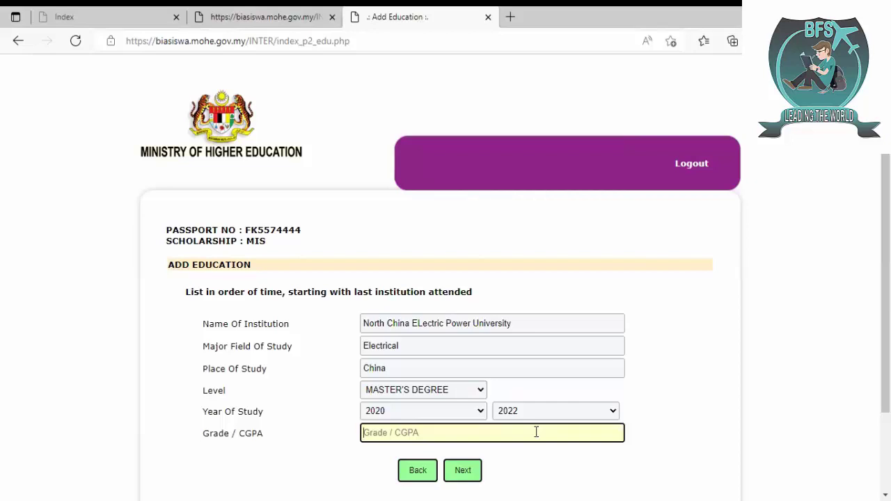
text(89)
scroll(531, 397, down, 1)
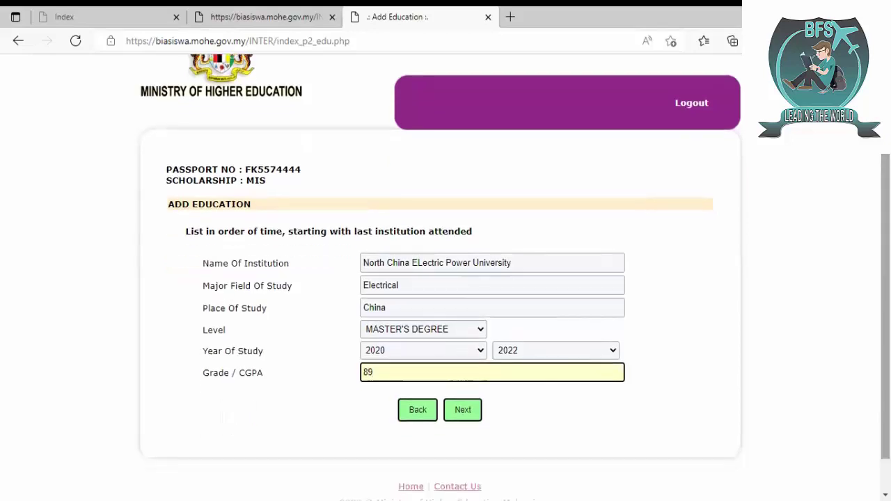
click(465, 422)
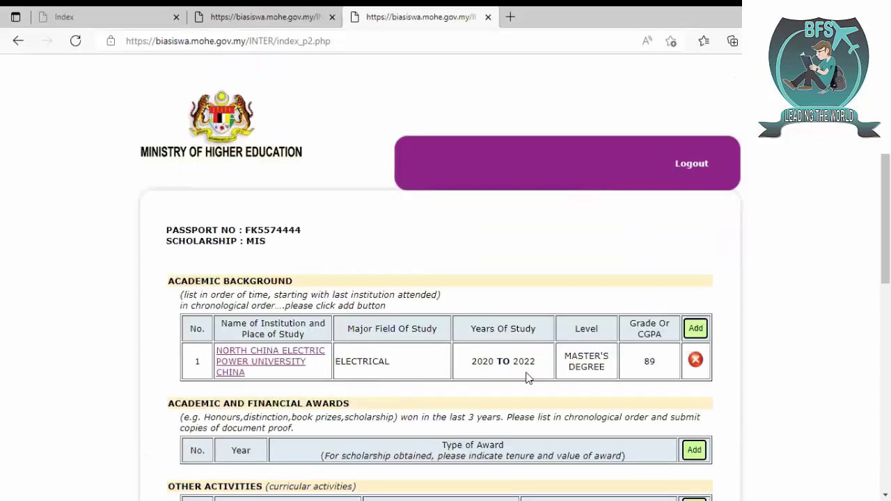
- Try to continue, answer NO to the required declaration, and proceed to the Application Info page
scroll(648, 356, down, 3)
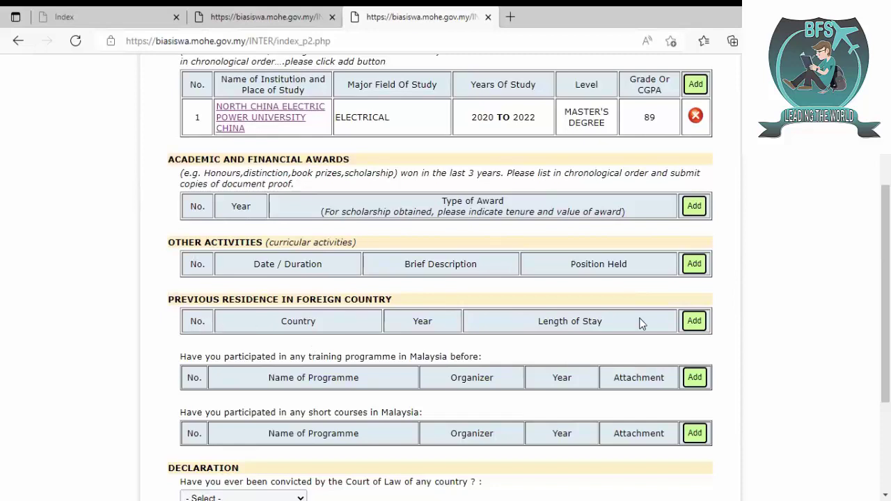
scroll(885, 293, down, 2)
scroll(445, 279, down, 1)
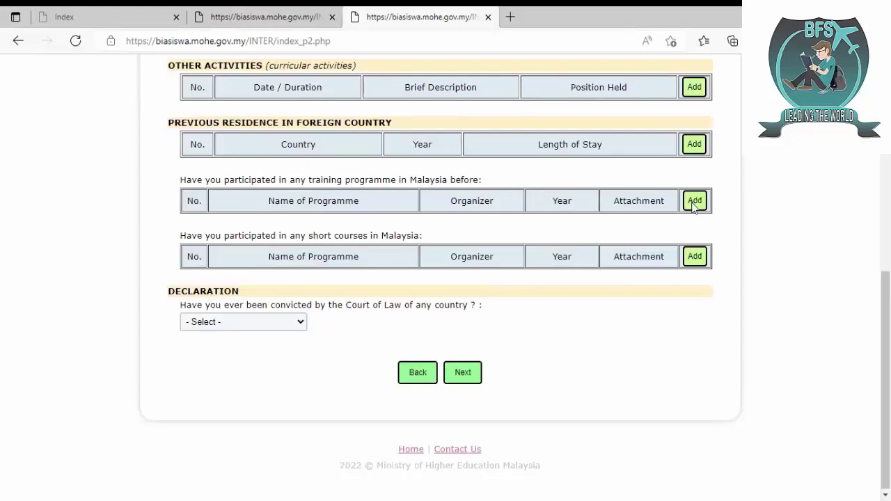
click(461, 375)
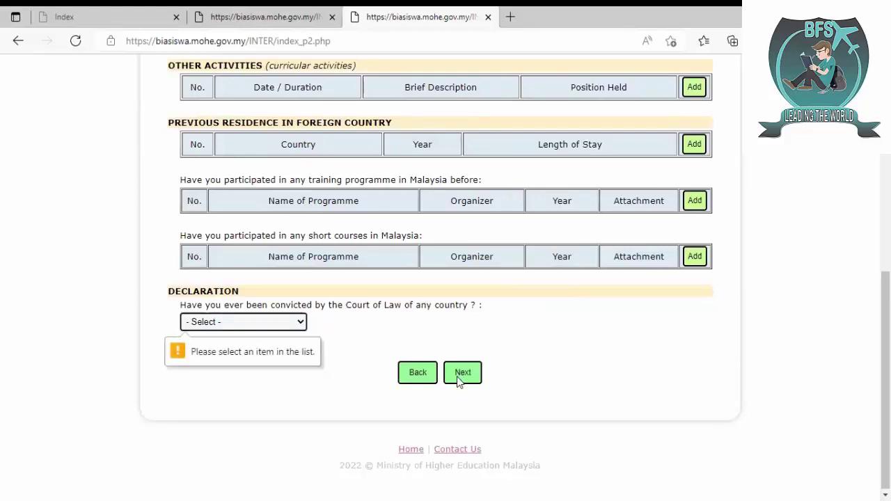
click(267, 324)
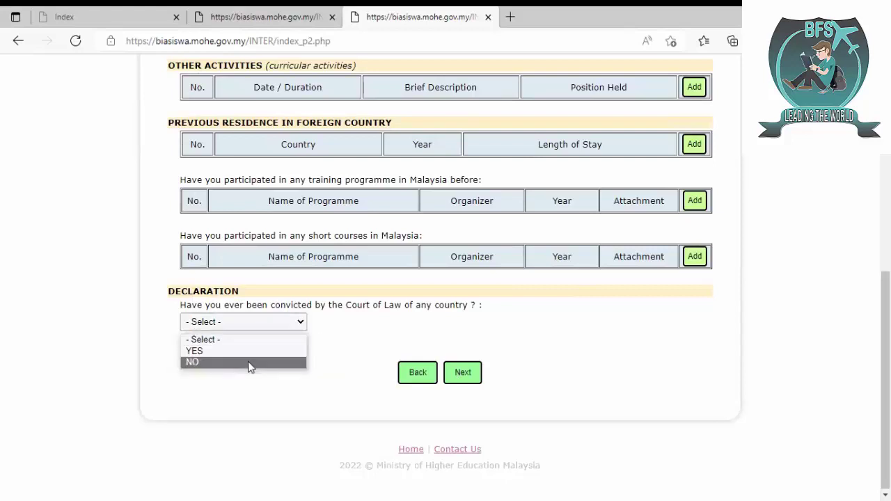
click(248, 361)
click(462, 380)
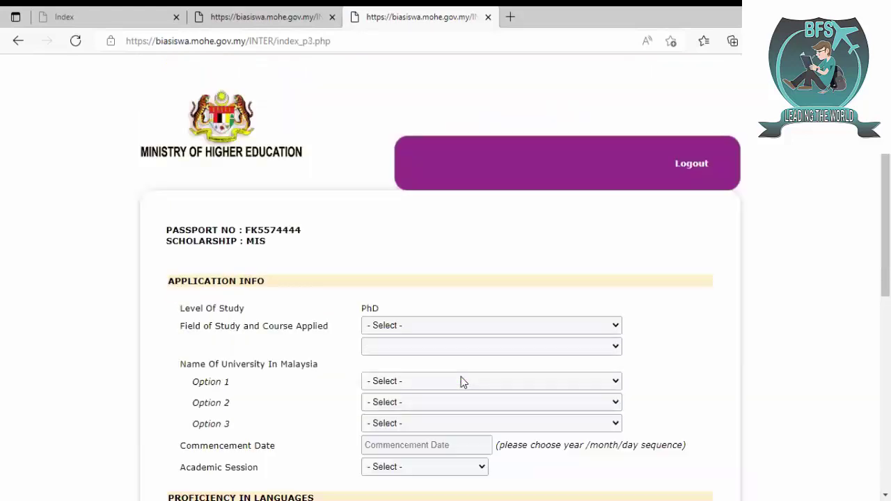
- Choose Engineering, Manufacturing and Construction as field and Electricity / Energy as course
scroll(532, 223, down, 2)
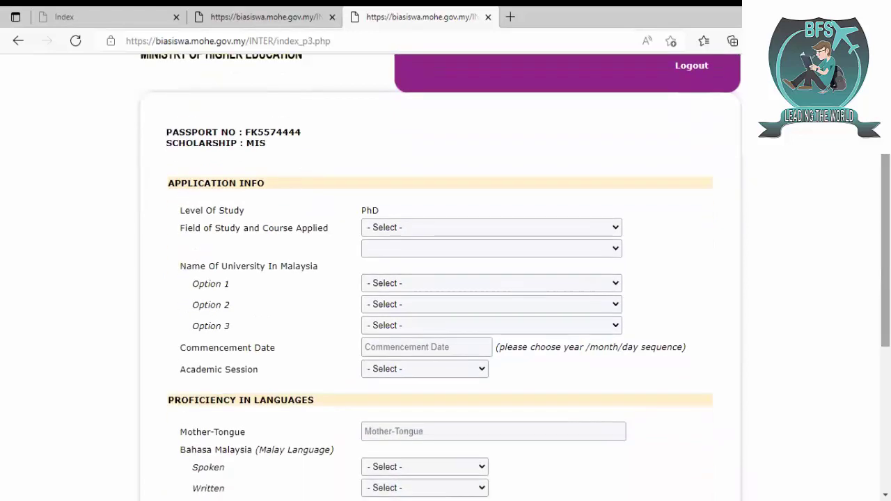
click(490, 228)
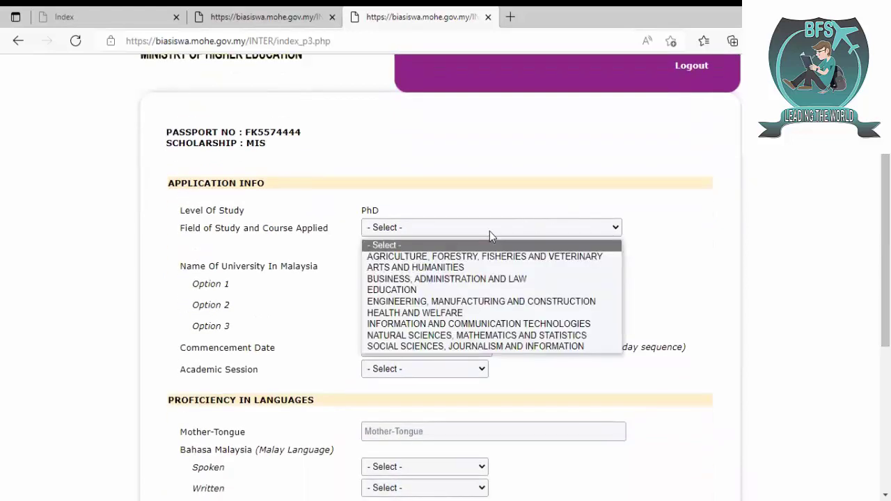
key(Down)
key(Down)
key(Down)
key(Down)
key(Down)
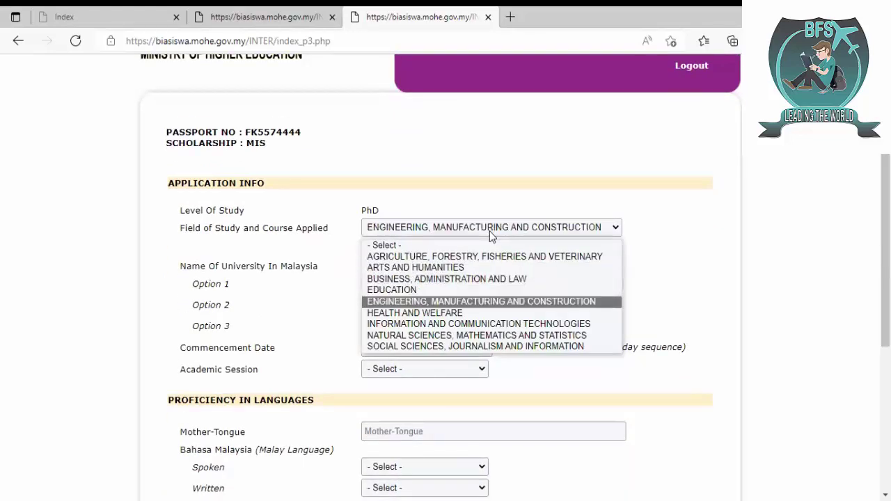
key(Return)
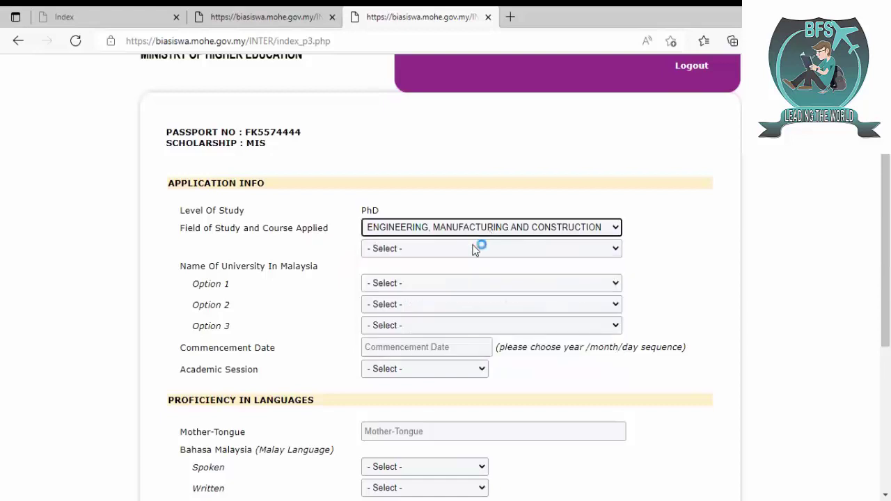
click(476, 246)
key(Down)
- Select UTM, USM and UPM as university Options 1, 2 and 3
key(Down)
key(Down)
key(Down)
key(Down)
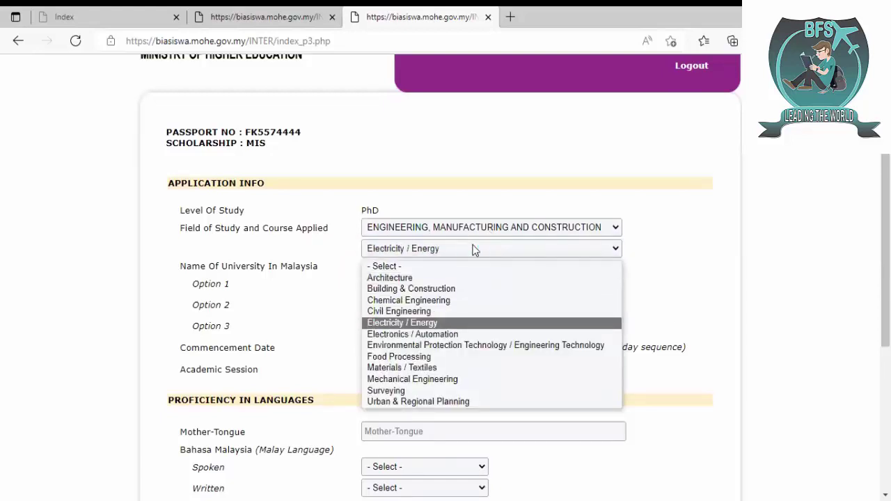
key(Return)
click(424, 282)
key(Down)
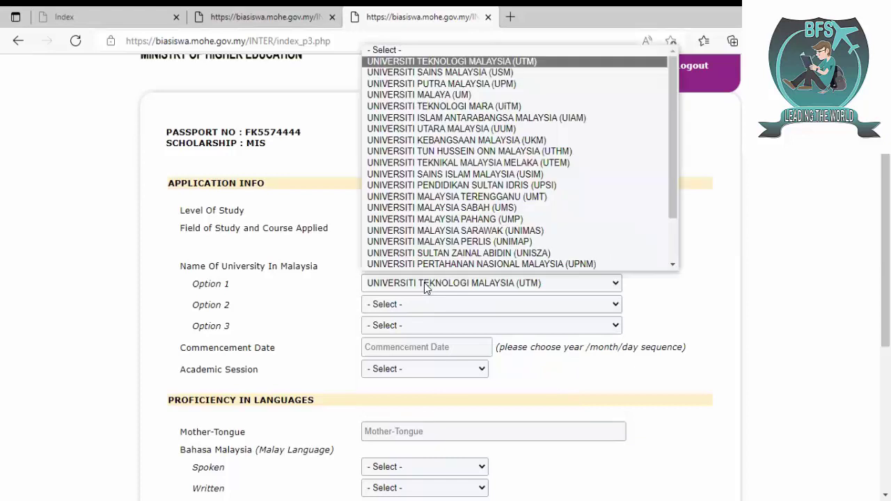
key(Return)
click(424, 300)
key(Down)
key(Down)
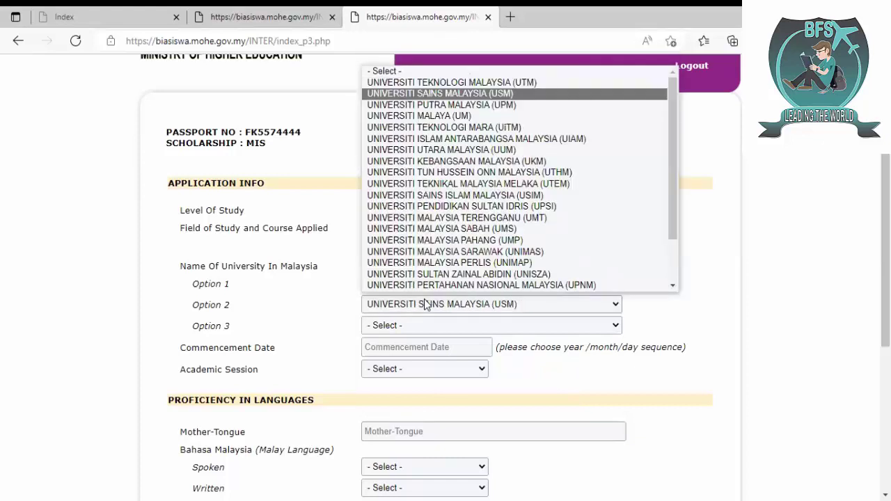
key(Return)
click(438, 325)
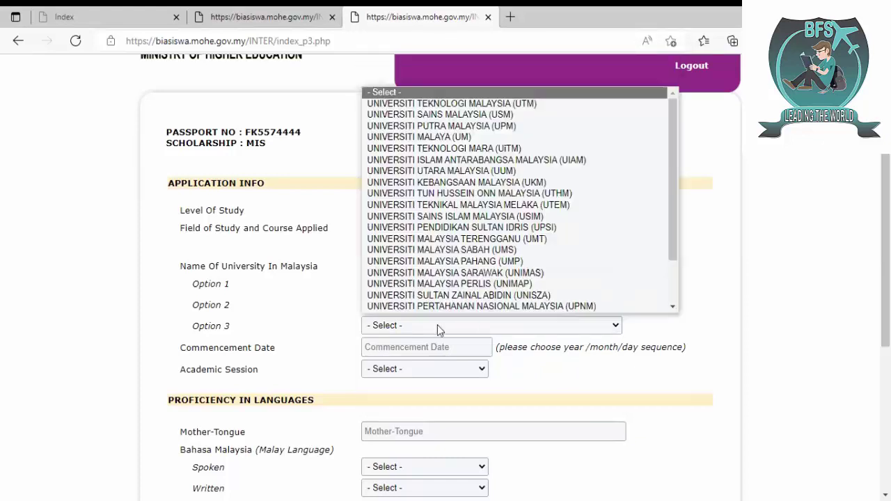
key(Down)
key(Down)
key(Down)
key(Return)
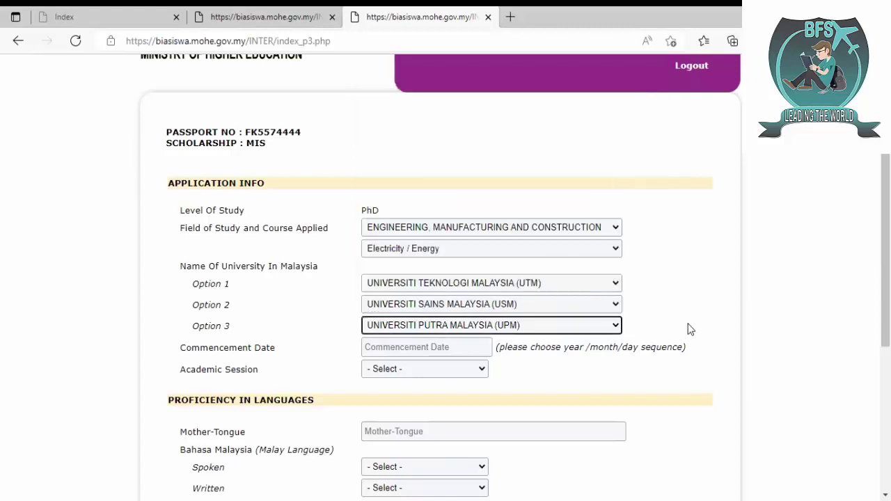
click(699, 324)
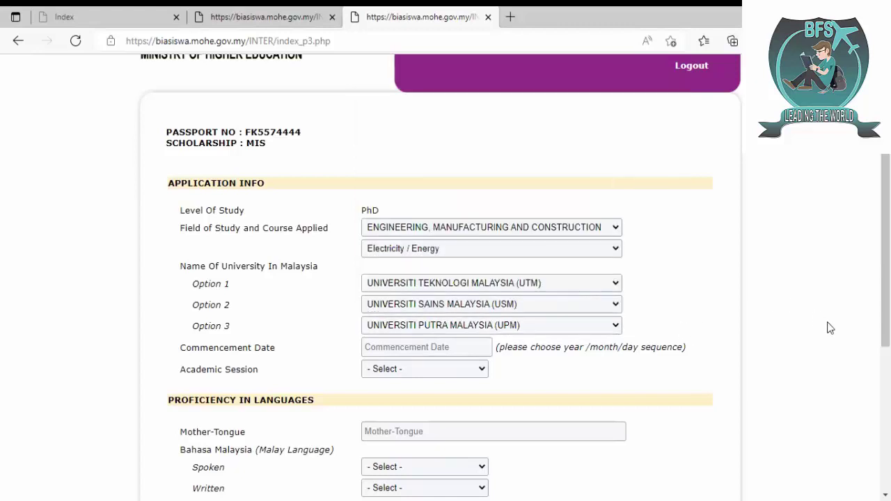
- Set the commencement date to 01-09-2022 and the academic session to 2022/2023
scroll(886, 250, down, 1)
scroll(885, 251, down, 1)
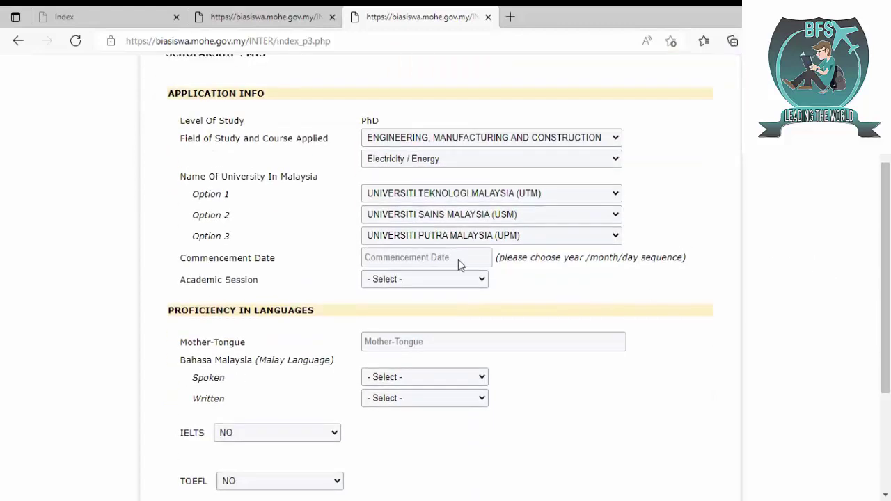
click(412, 257)
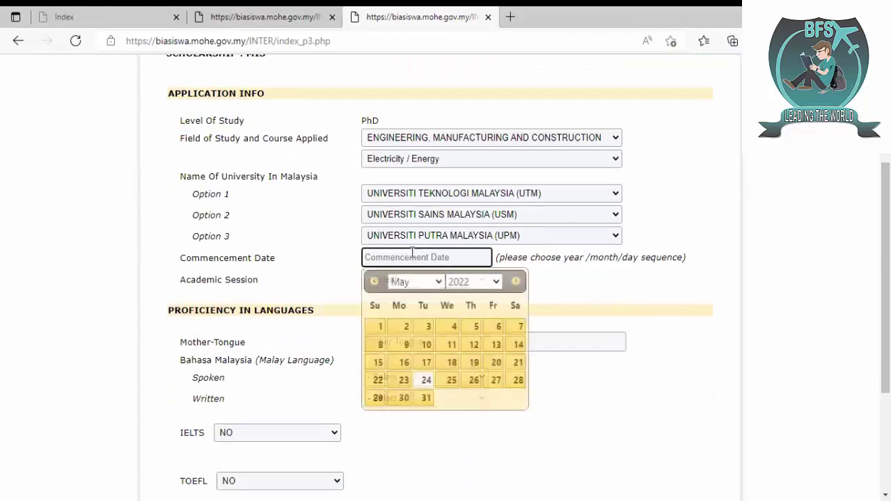
click(491, 285)
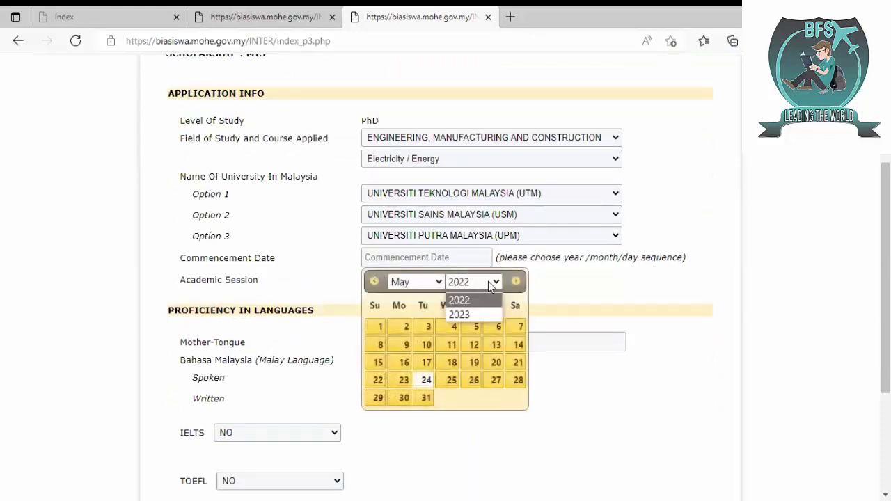
click(413, 287)
click(413, 286)
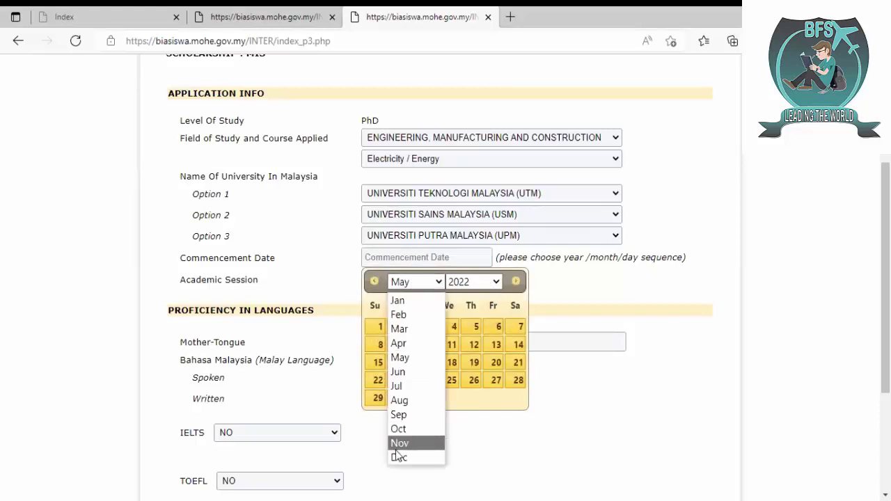
click(418, 415)
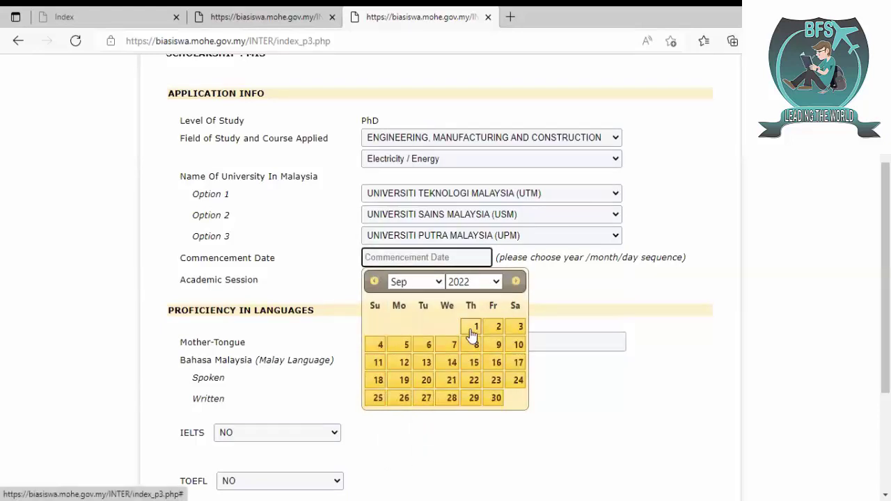
click(471, 331)
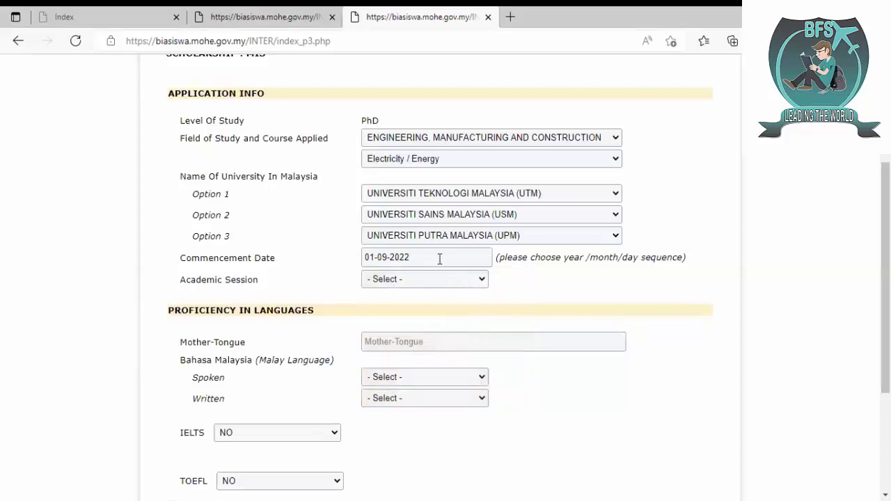
click(444, 282)
key(Down)
key(Down)
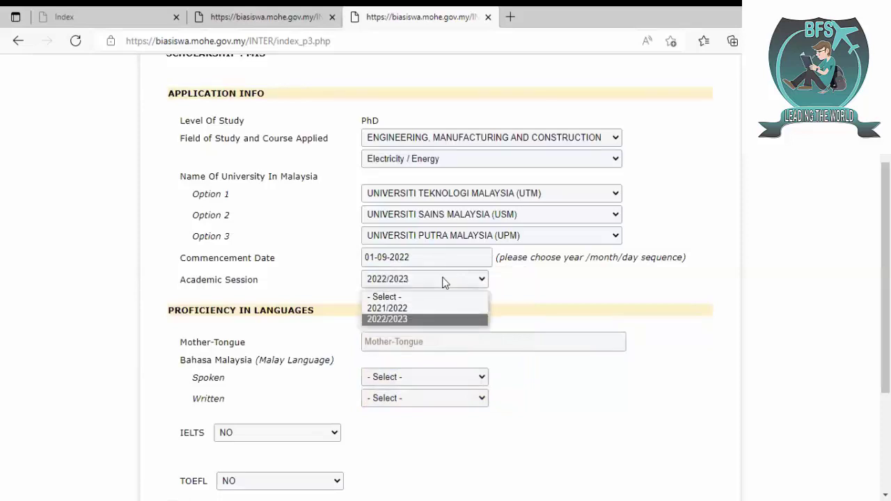
key(Return)
click(776, 297)
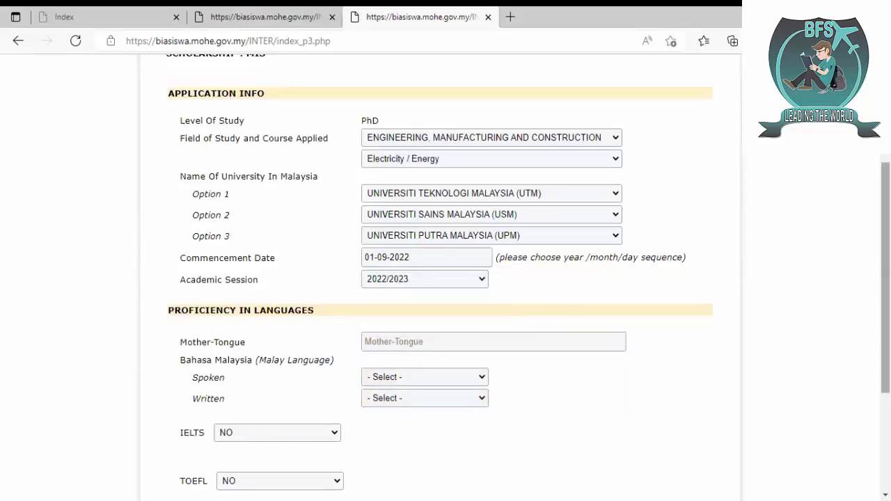
- Enter Sindhi as mother tongue, rate spoken and written Malay VERY GOOD, and continue
scroll(392, 230, down, 3)
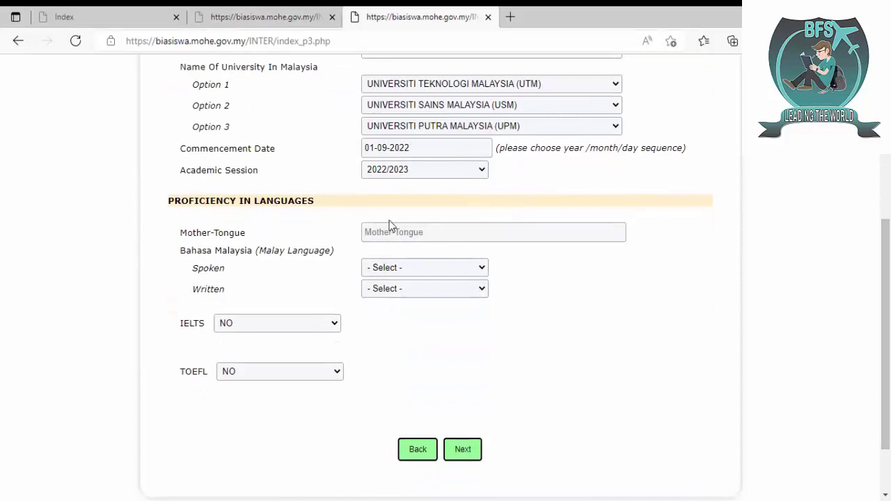
click(402, 237)
click(404, 252)
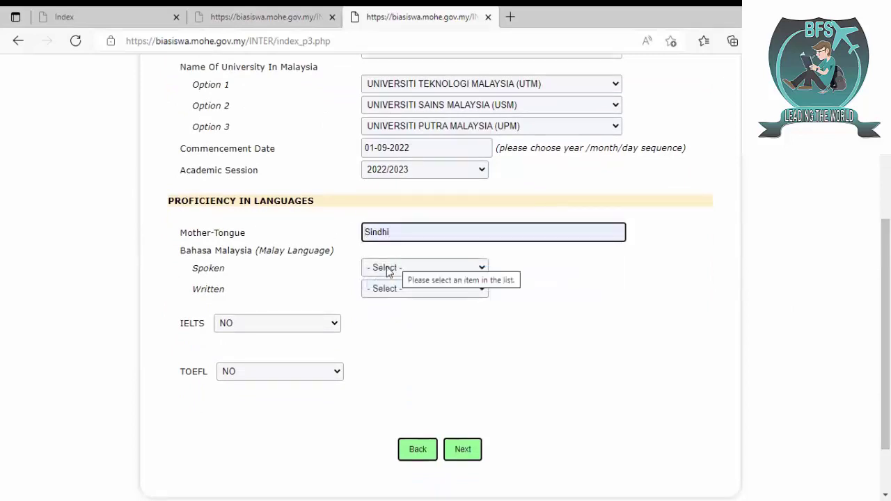
click(389, 269)
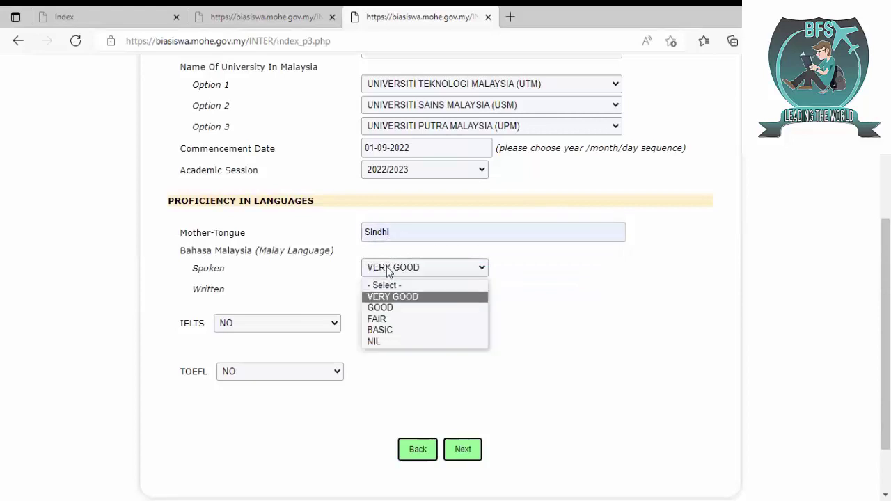
click(394, 296)
click(398, 291)
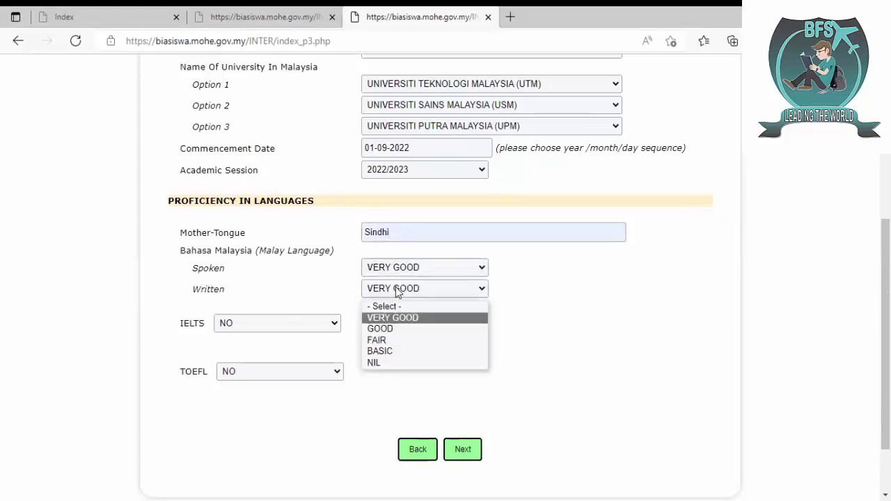
click(393, 317)
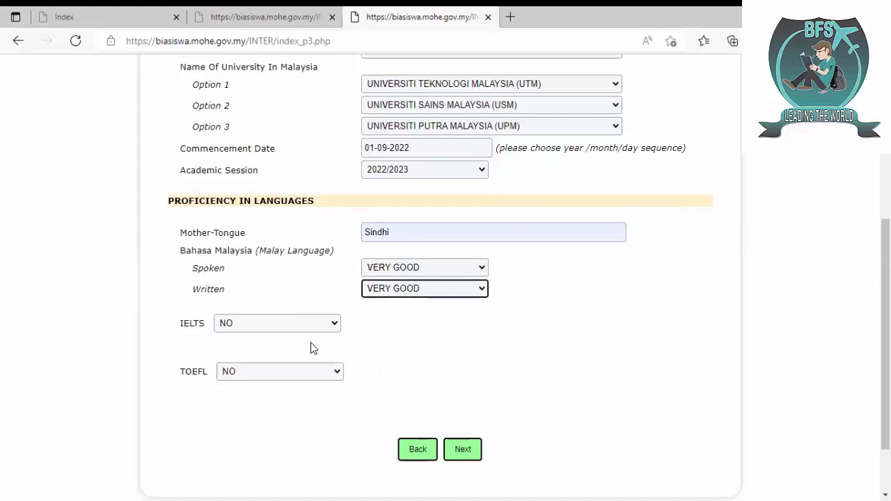
click(463, 453)
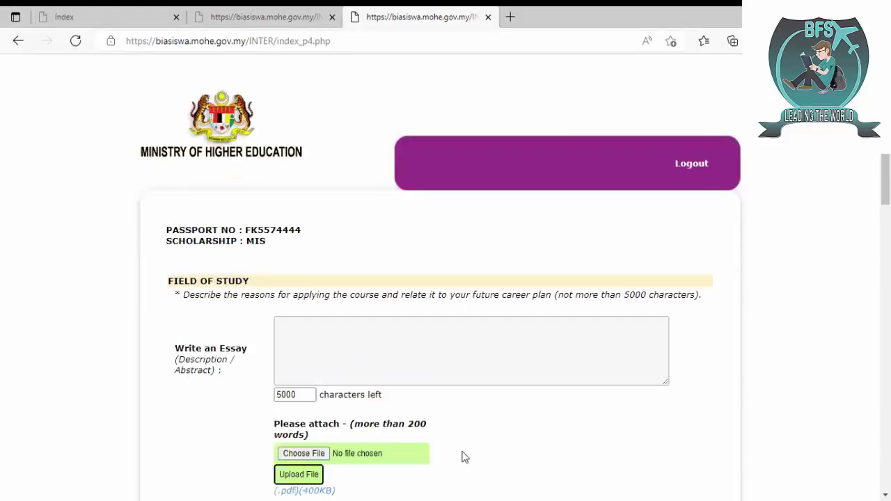
- Type the placeholder text 'wjwjwjw' into the Write an Essay box
scroll(522, 151, down, 2)
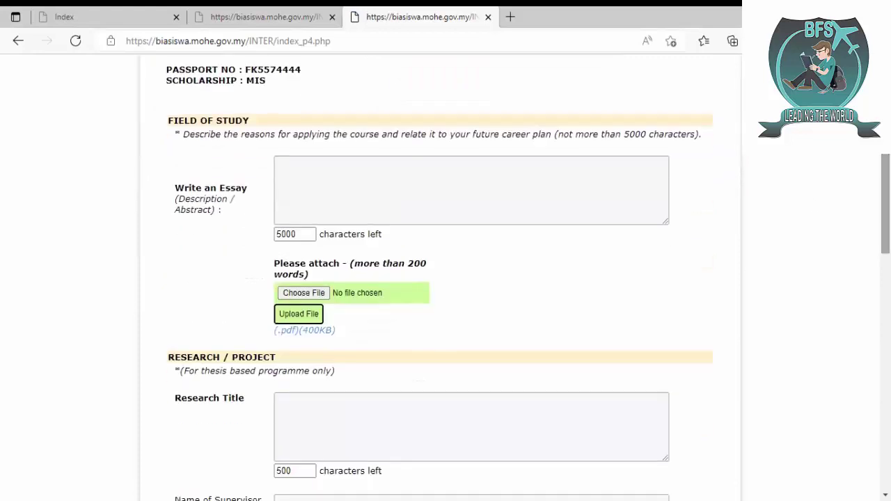
click(495, 188)
text(wjwjwjw)
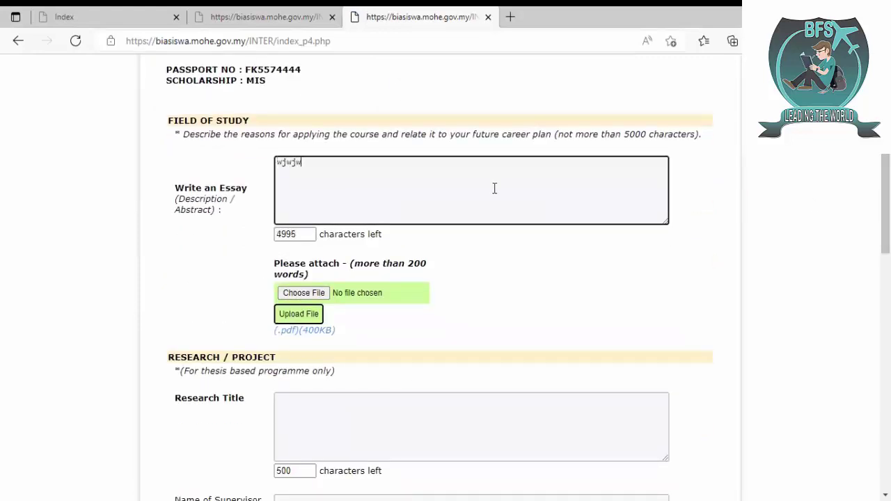
- Pick an essay file in the file picker and upload it on the Field of Study page
click(309, 296)
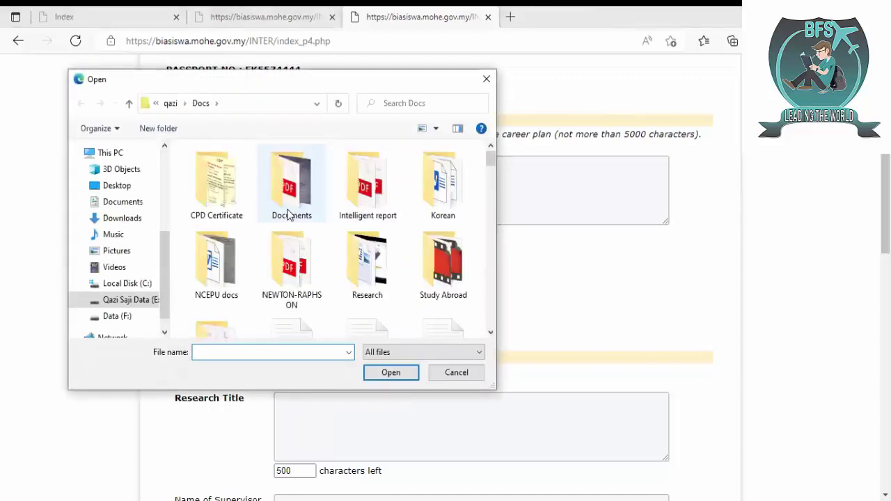
scroll(331, 240, down, 5)
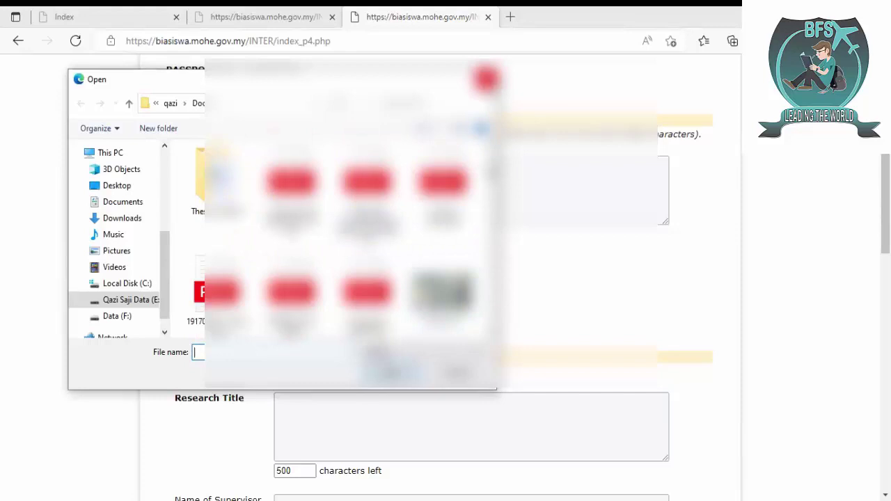
scroll(331, 240, down, 2)
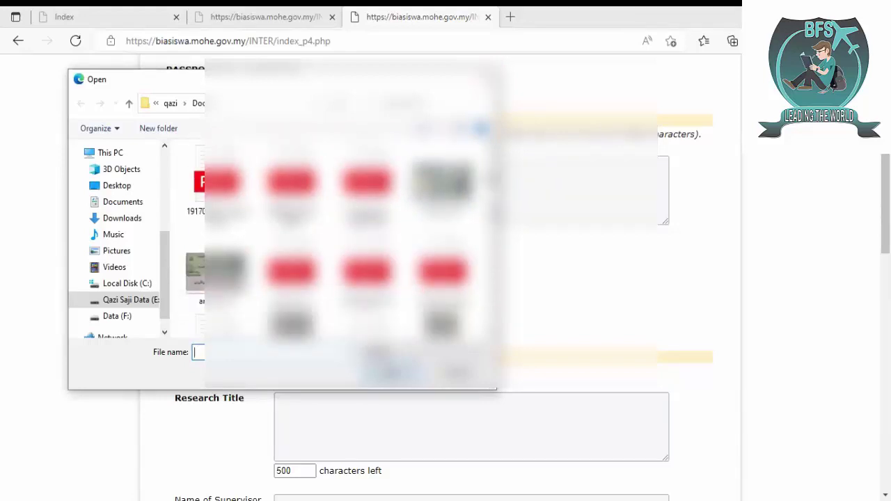
scroll(331, 241, down, 2)
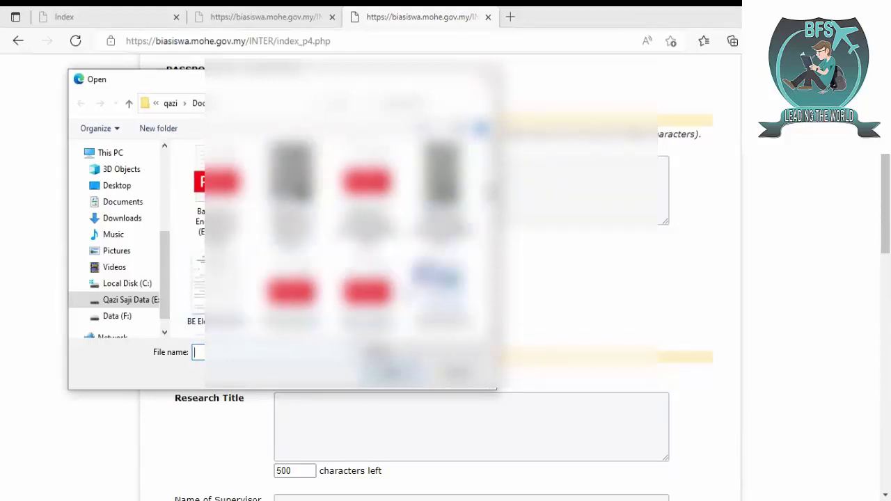
click(443, 289)
key(Return)
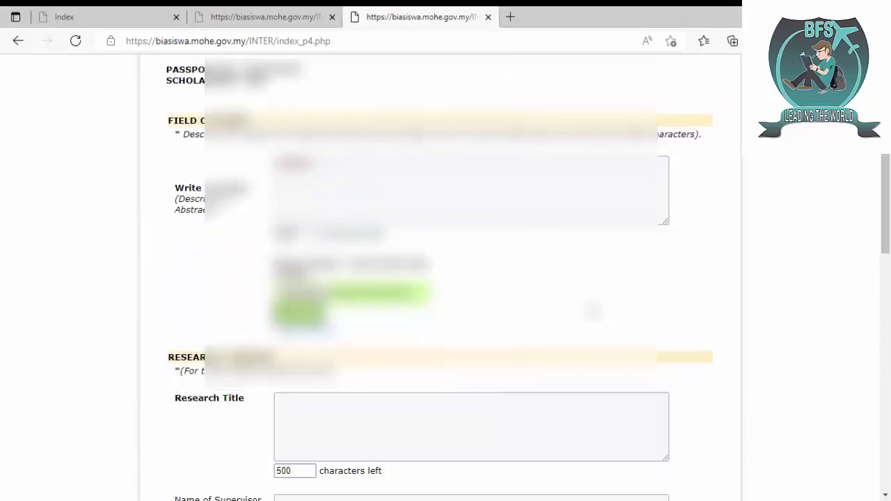
click(300, 314)
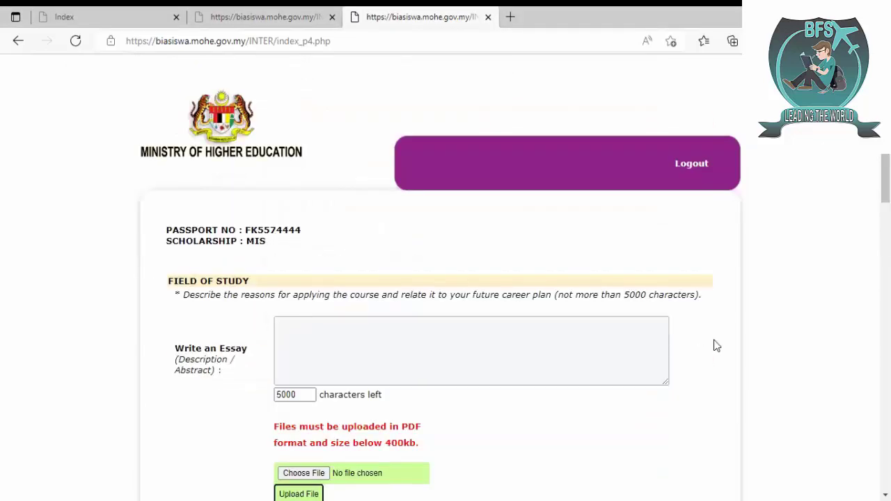
- Type filler text into the field-of-study essay box, leaving 4877 characters remaining
scroll(636, 218, down, 2)
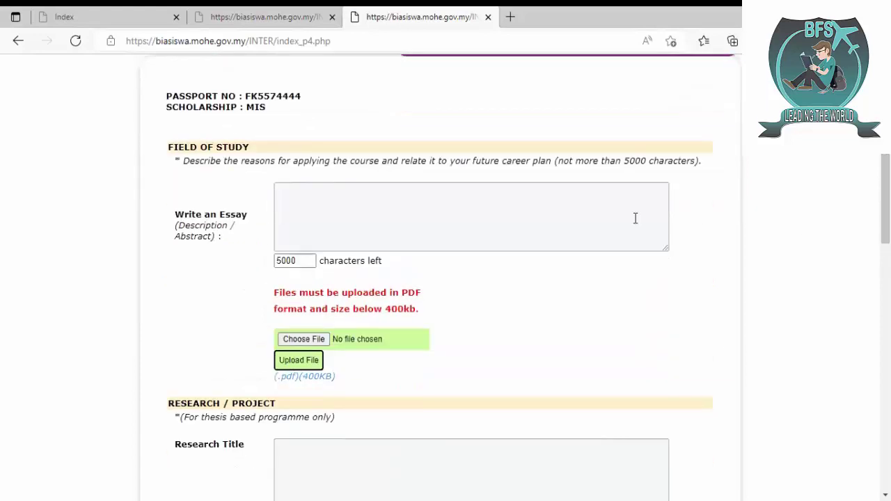
click(508, 225)
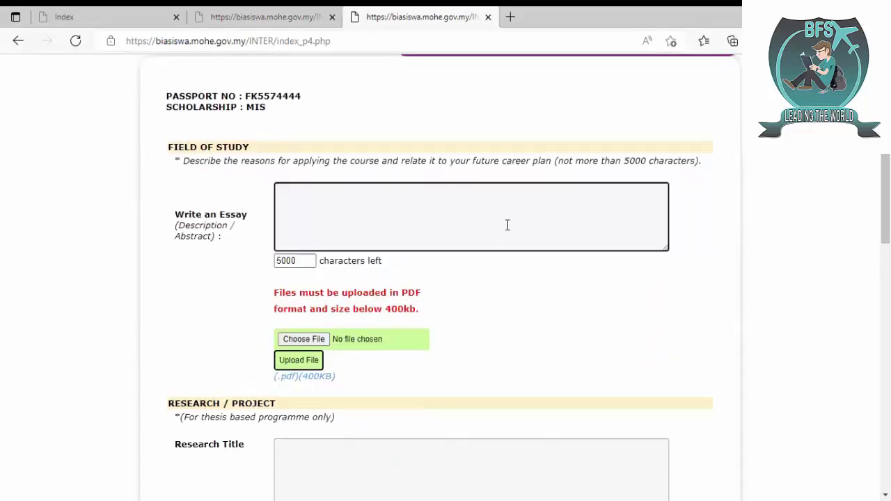
text(wwjwhddddddddddddddd)
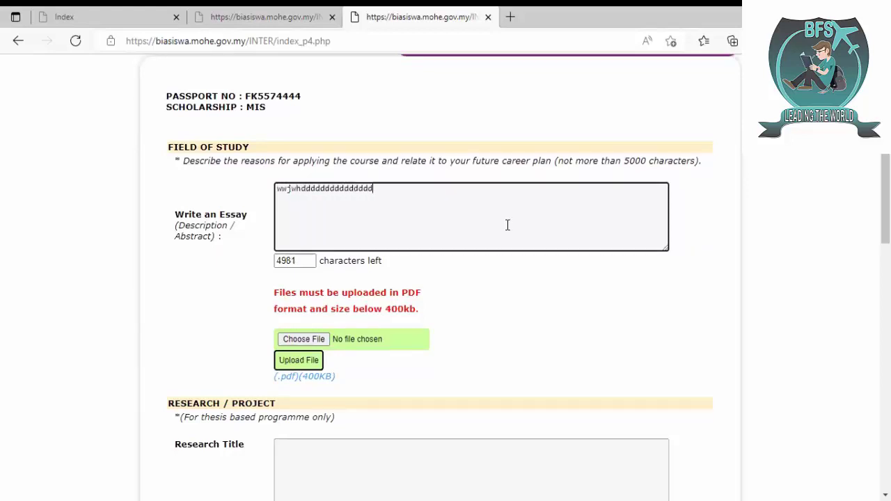
text(dddddddddddddddddddddddddddddddddddddddddddddddddddddddddddddddddddddddddddddddddddddddddddddddddddddddd)
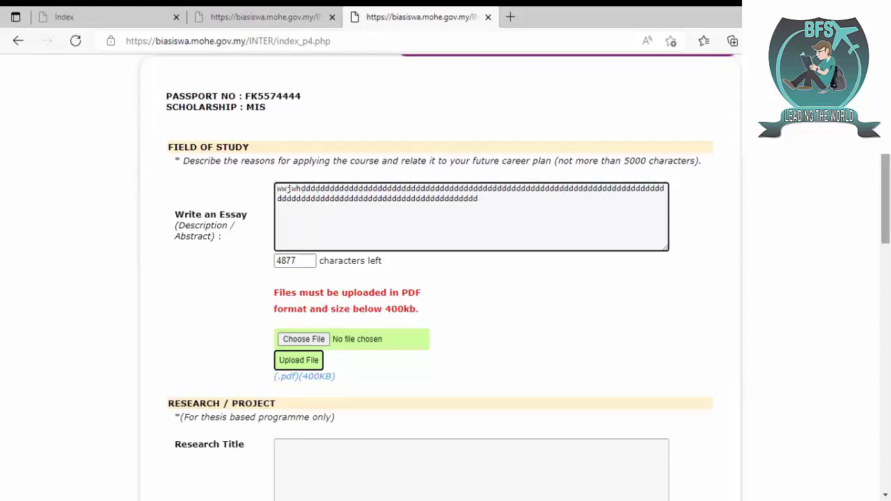
scroll(775, 234, down, 3)
- Fill the Research Title, Supervisor name and proposed Faculty/University boxes with placeholder text
click(528, 245)
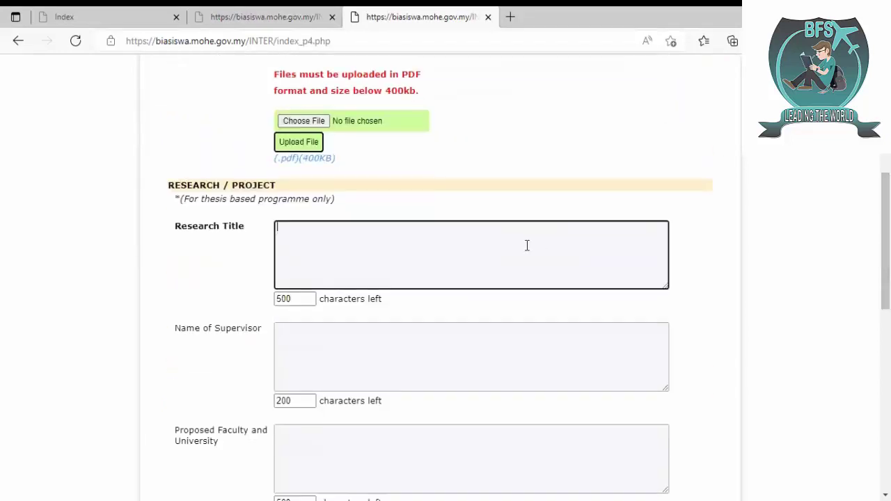
text(dddddddddddddsjkdjossshjdh)
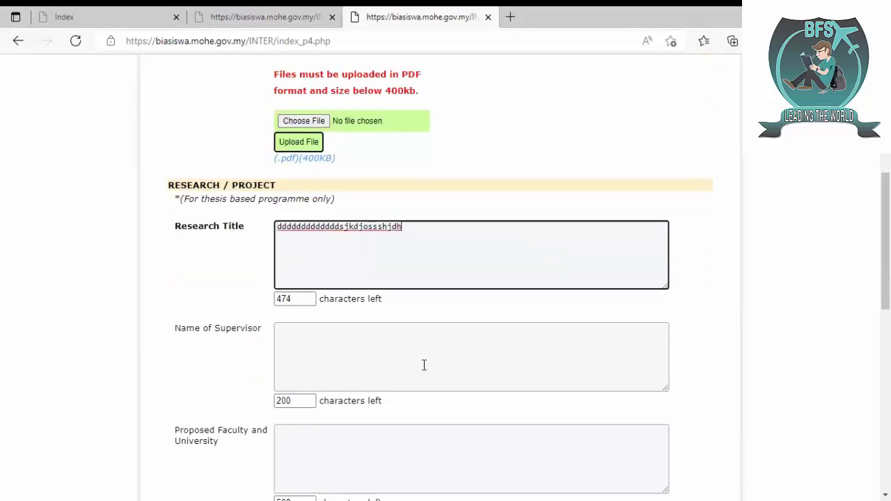
click(423, 365)
text(smdmmdbsbsm)
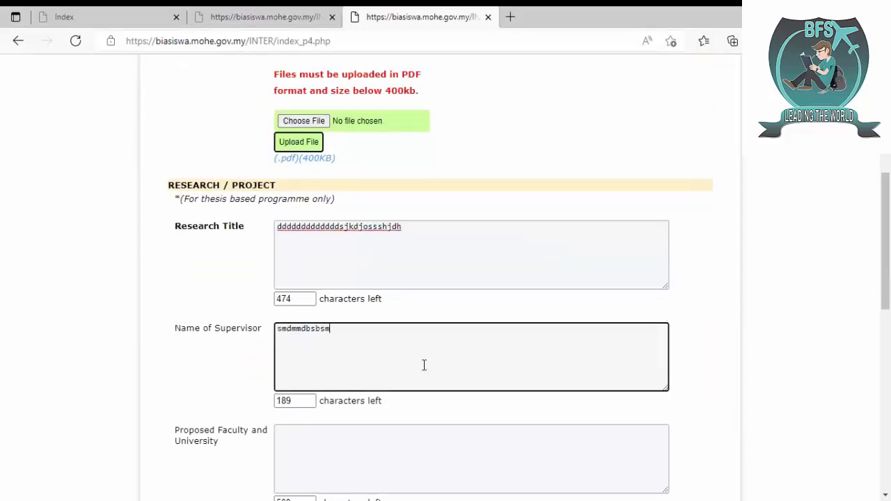
click(408, 429)
text(sndmsshdjhsd)
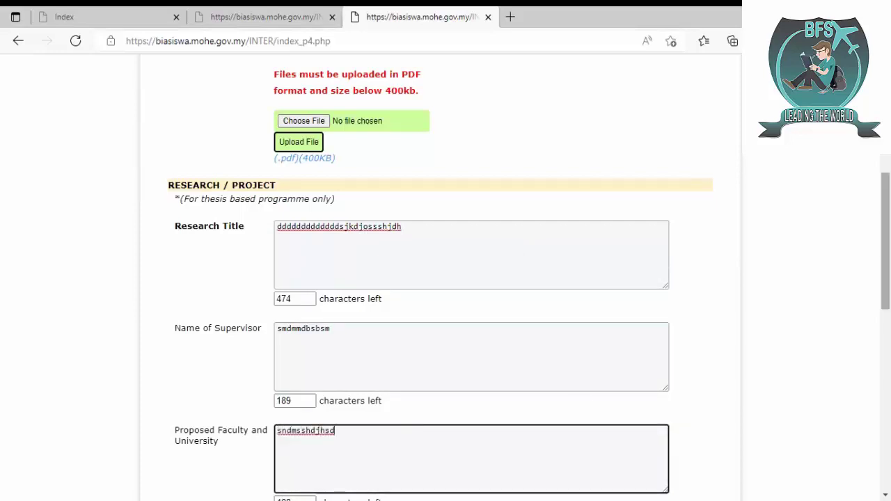
- Fill the Problem Statement, Hypothesis, Expected Impact and Summary of Research Contribution boxes with placeholder text
scroll(460, 177, down, 5)
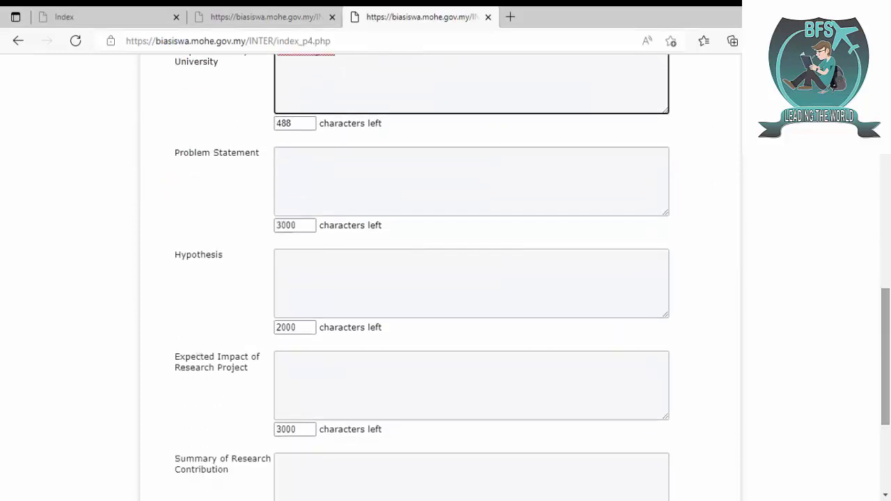
click(460, 178)
text(dnsnmsndmdsnsmd)
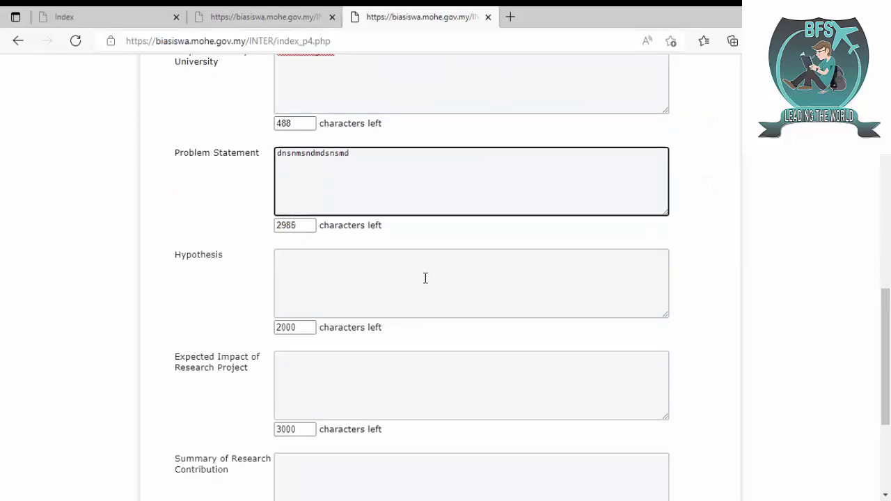
click(426, 277)
text(sshshjs)
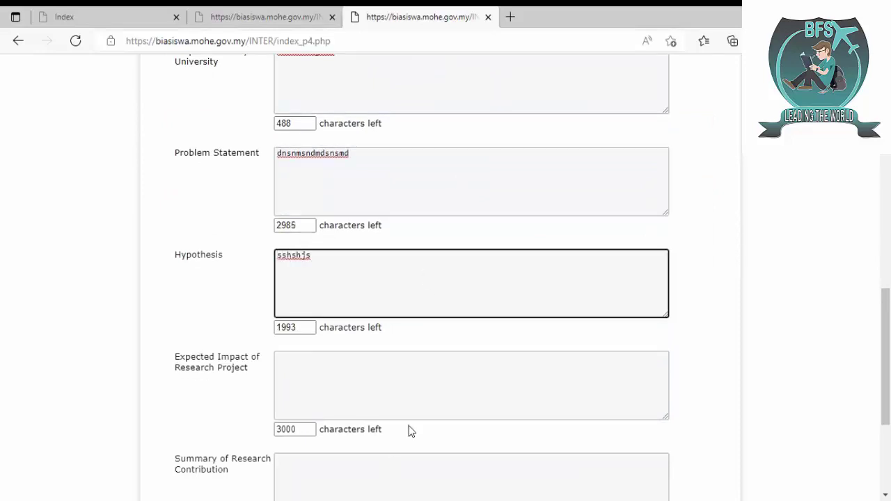
click(442, 384)
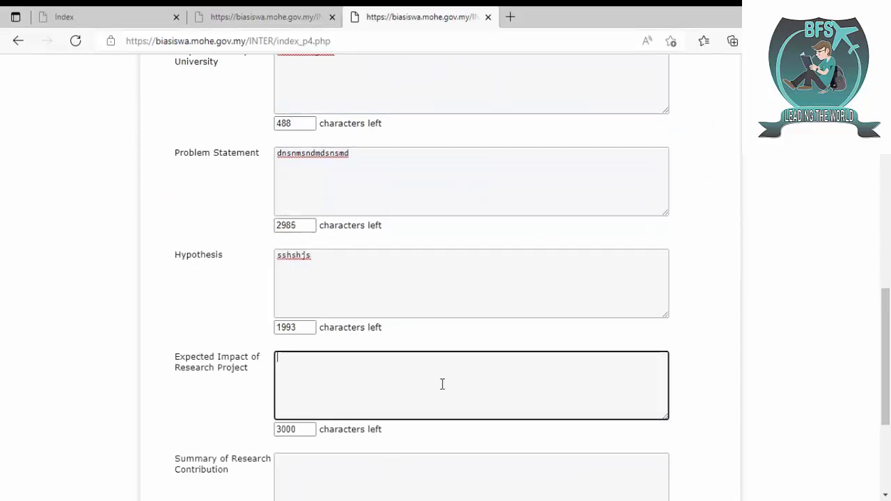
text(ejueye)
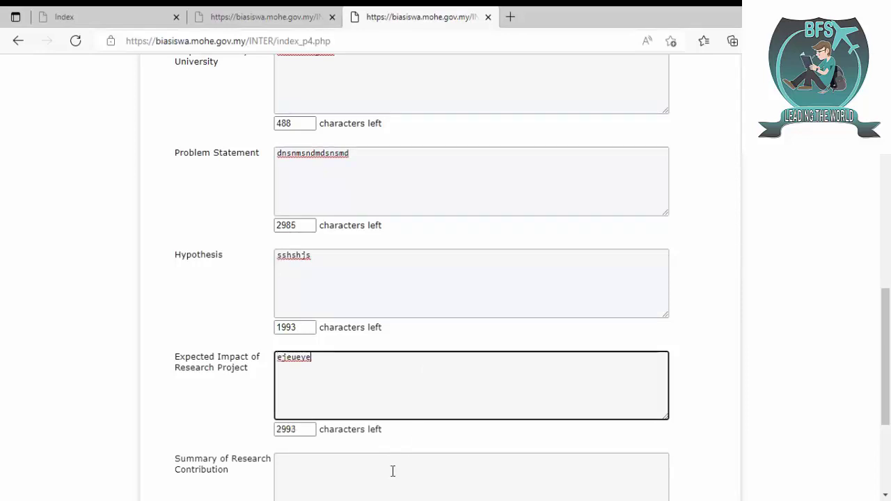
click(392, 472)
text(ssjuyseuey)
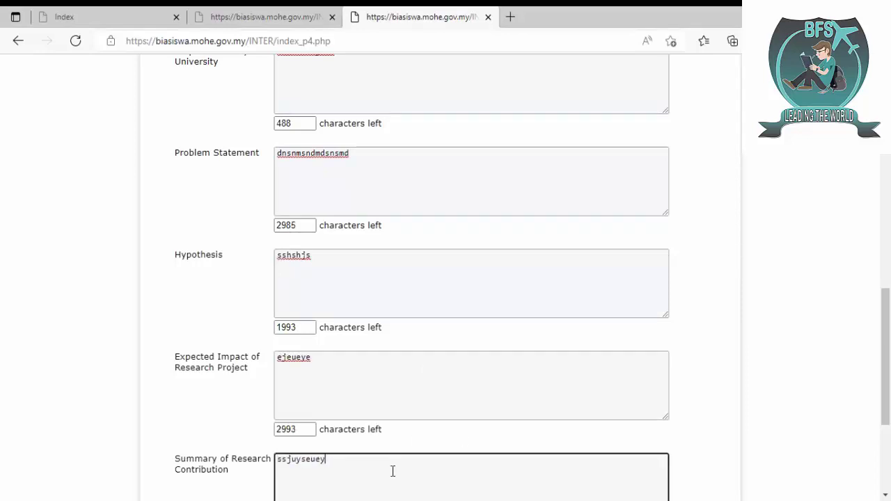
scroll(885, 389, down, 3)
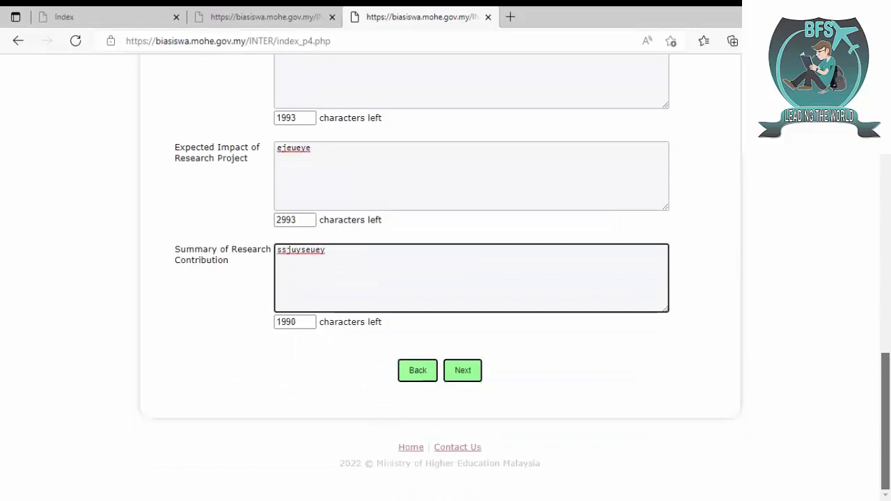
scroll(885, 418, up, 9)
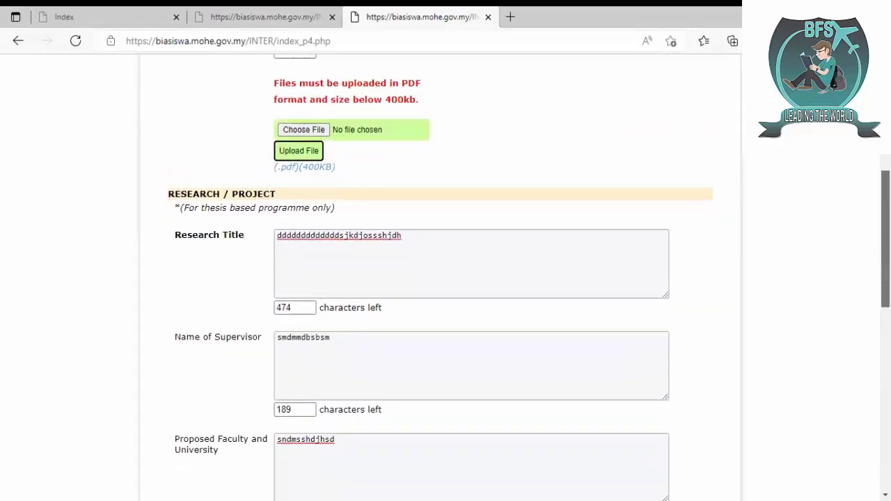
scroll(446, 278, down, 9)
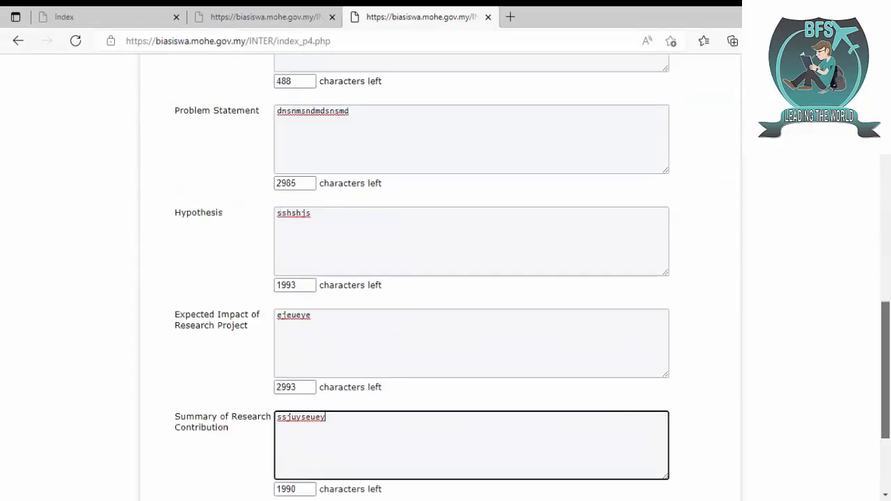
- Submit the research page and move on to the Reference page
click(463, 371)
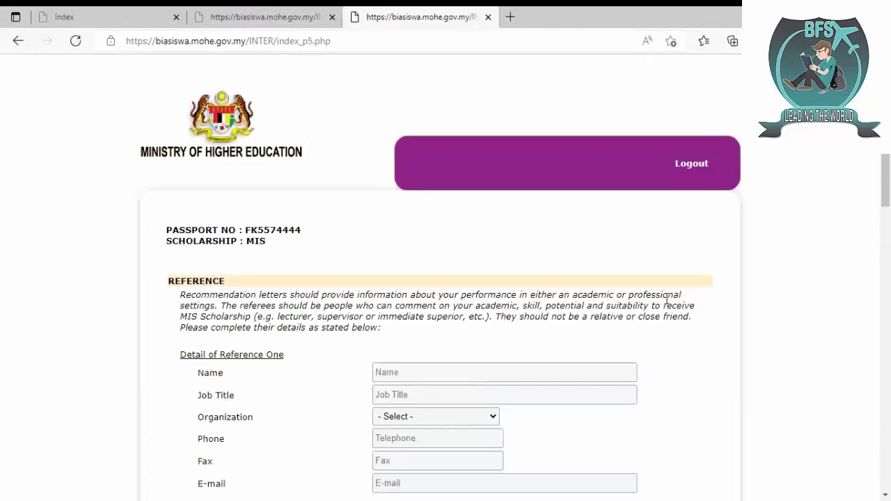
scroll(476, 381, down, 5)
scroll(446, 278, down, 10)
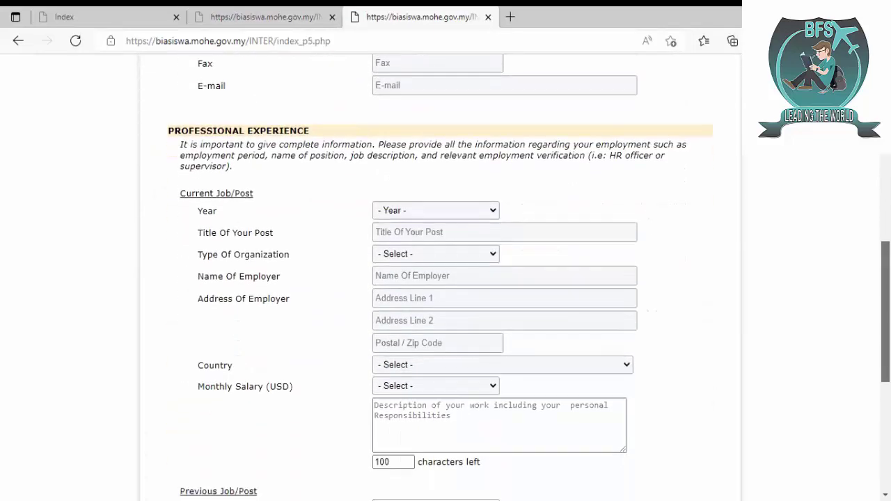
scroll(507, 358, up, 15)
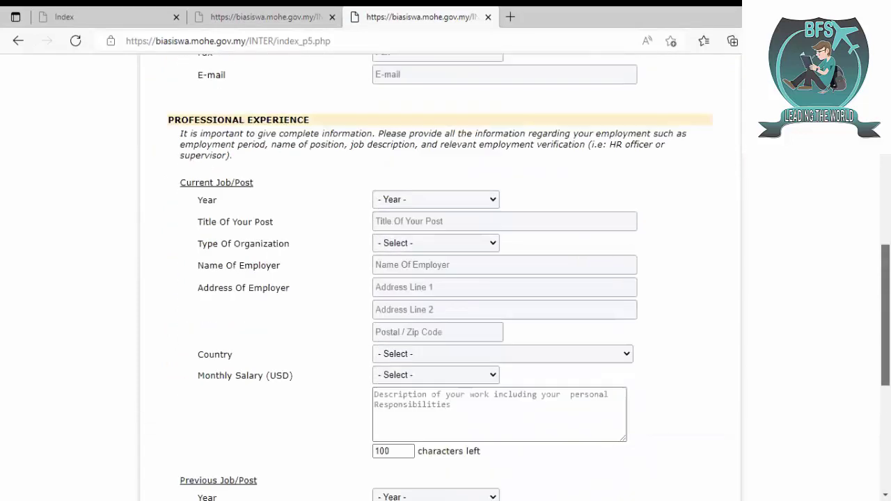
- Enter the first referee's name and the job title 'Assistant Professor', correcting the misspelling
click(487, 281)
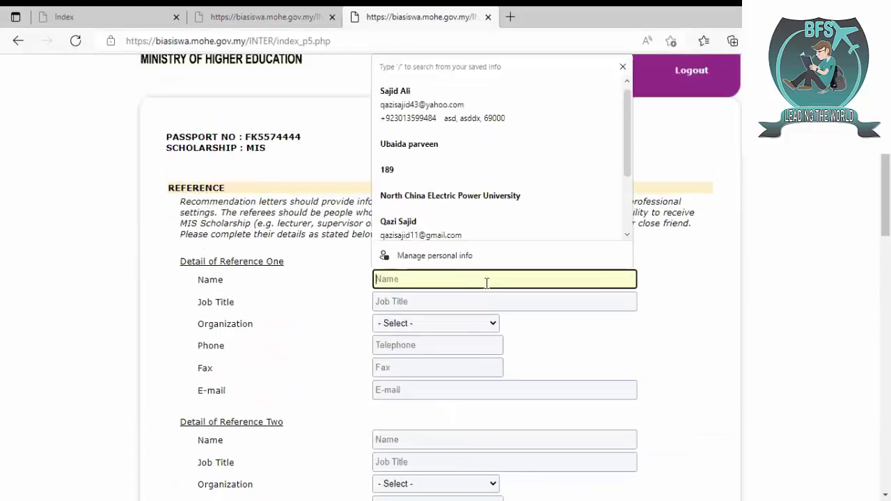
key(Down)
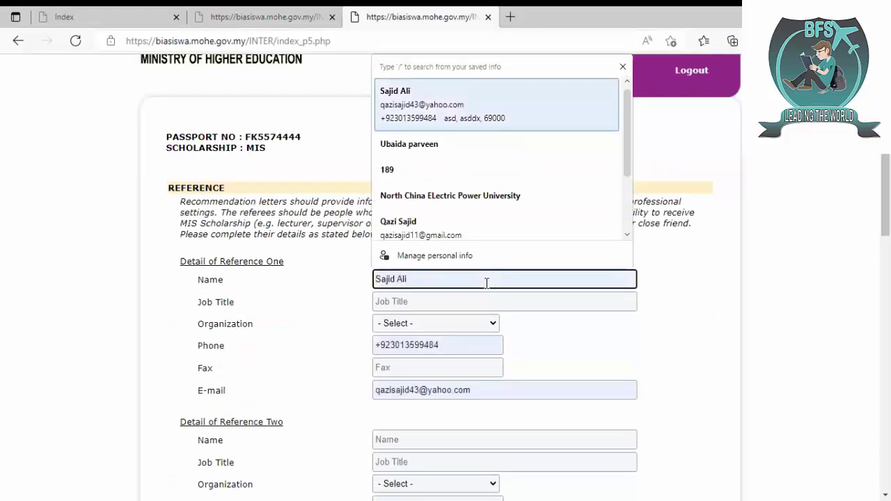
key(Down)
key(Down)
key(Down)
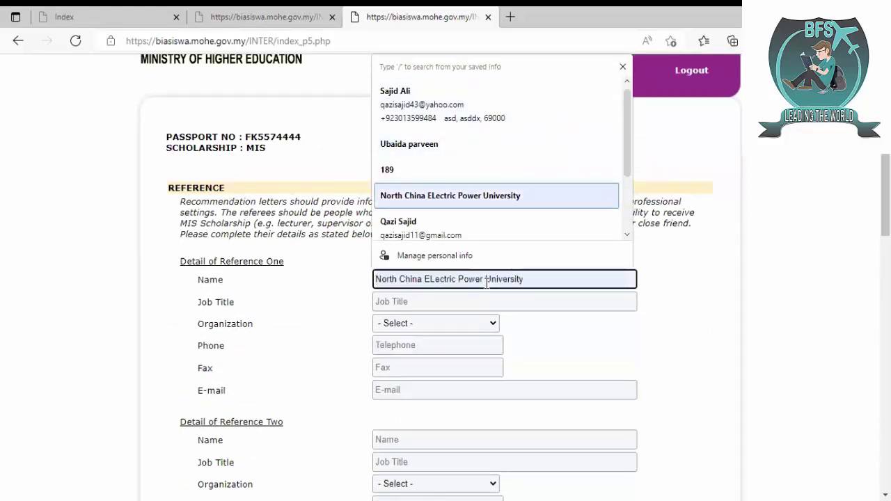
click(806, 299)
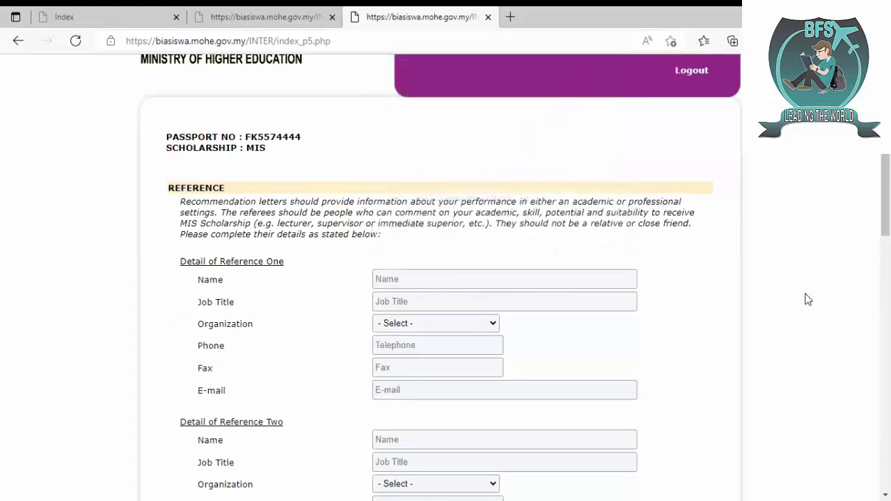
click(572, 284)
text(Dr Jave)
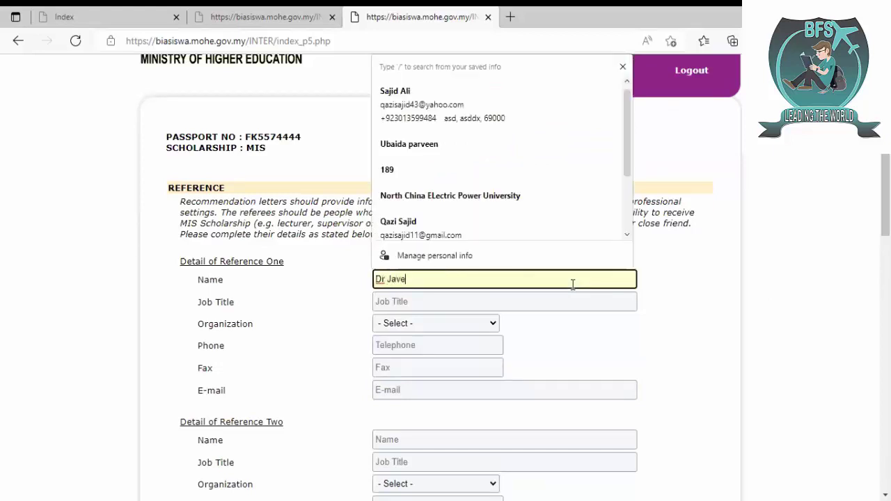
text(d)
key(Tab)
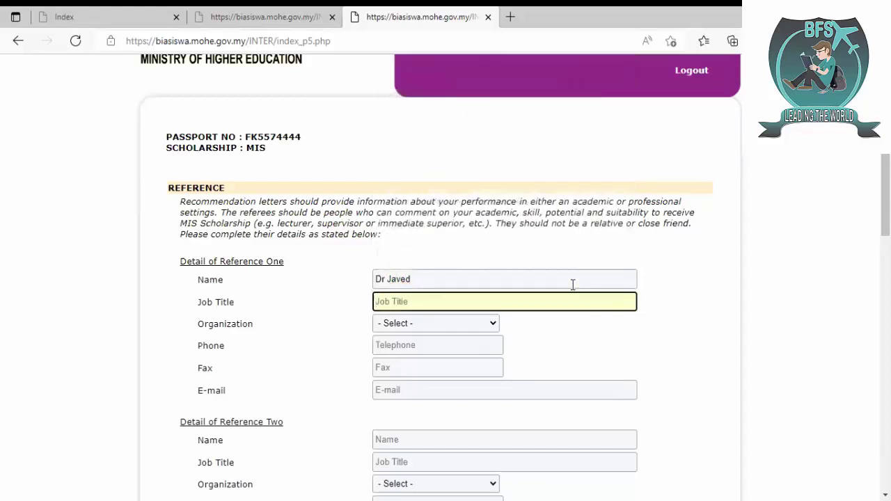
text(Assitant)
click(395, 301)
right_click(398, 302)
click(467, 185)
text(P)
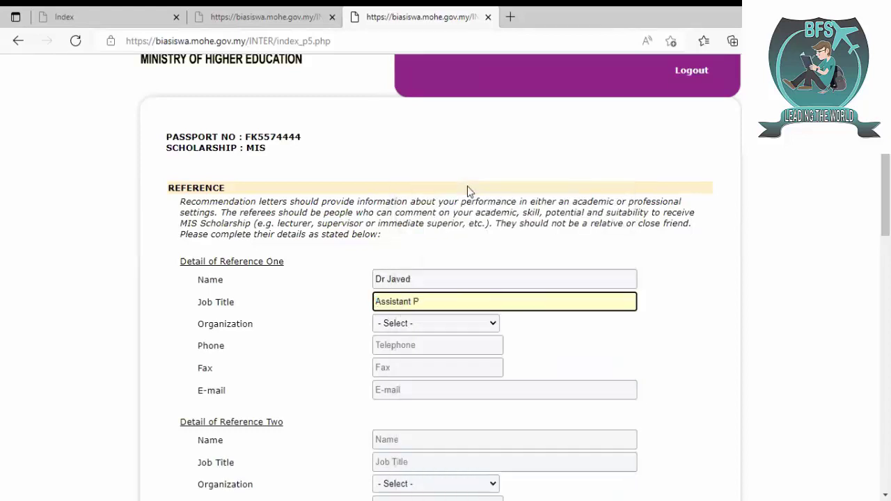
text(rofessor)
- Set the first referee's organization to GOVERNMENT, paste phone and fax, and enter their e-mail
click(453, 323)
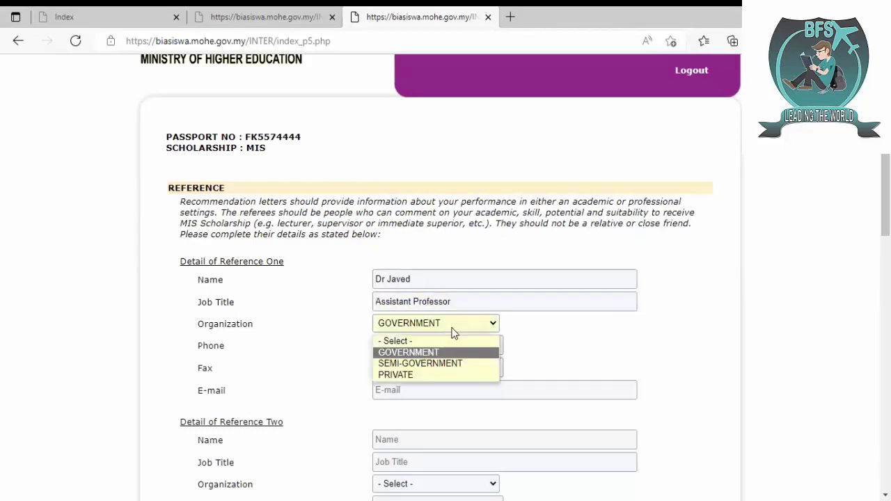
click(453, 333)
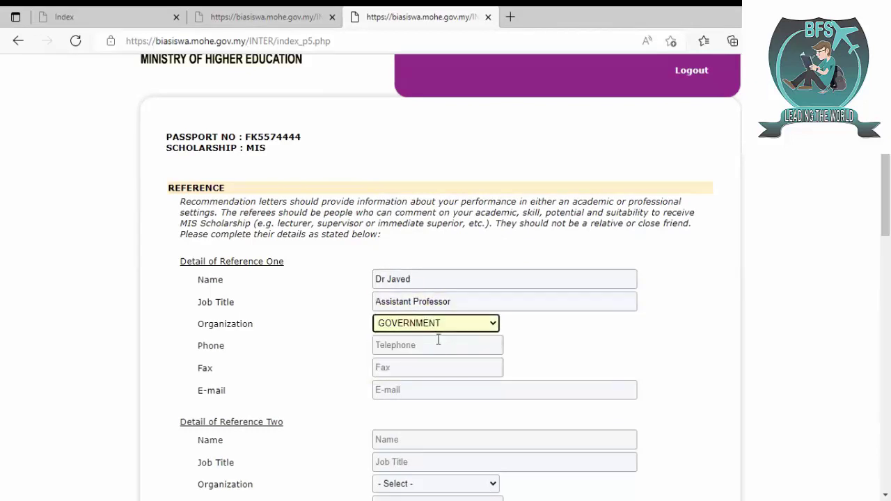
click(439, 345)
key(ctrl+v)
click(422, 368)
key(ctrl+v)
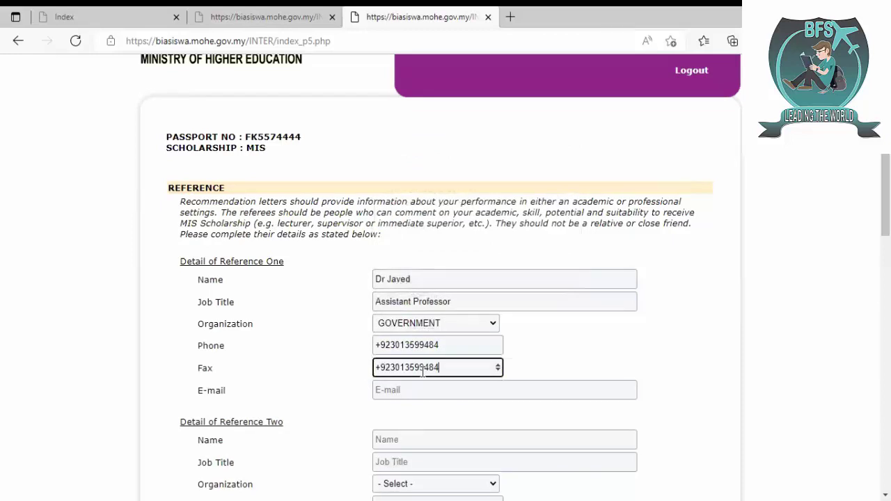
click(404, 390)
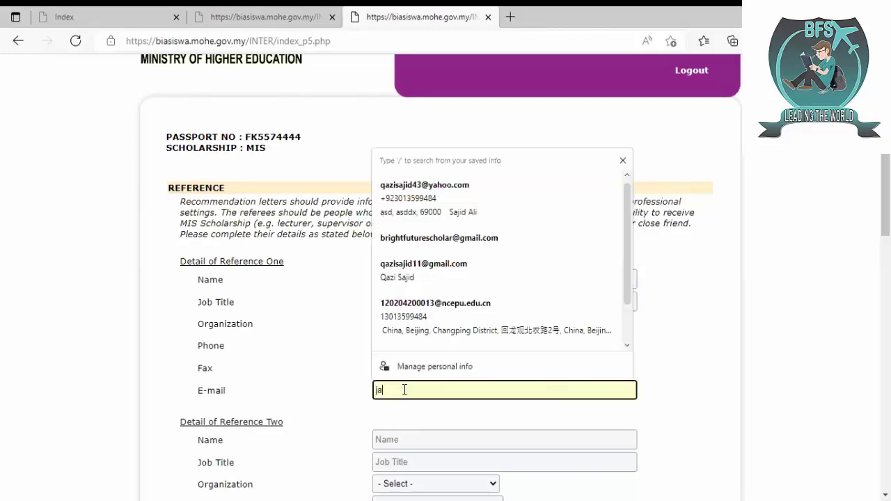
- Enter the second referee's name and the job title Professor
key(Tab)
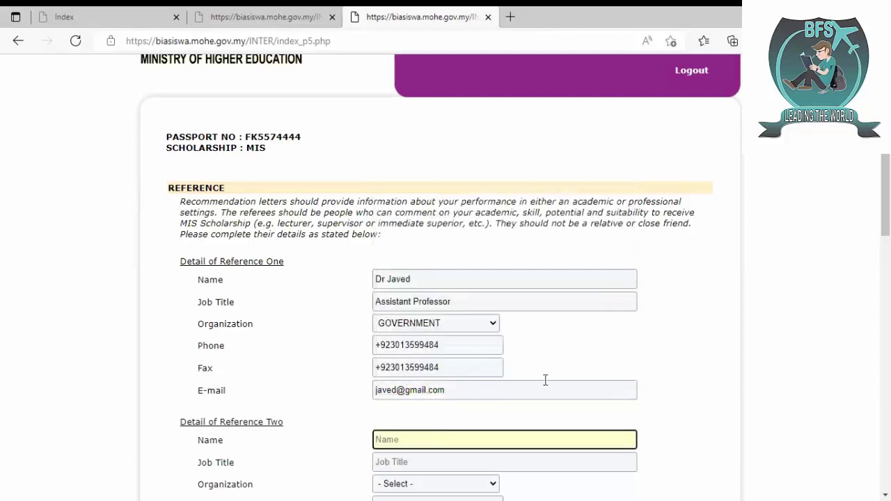
scroll(545, 379, down, 3)
text(D)
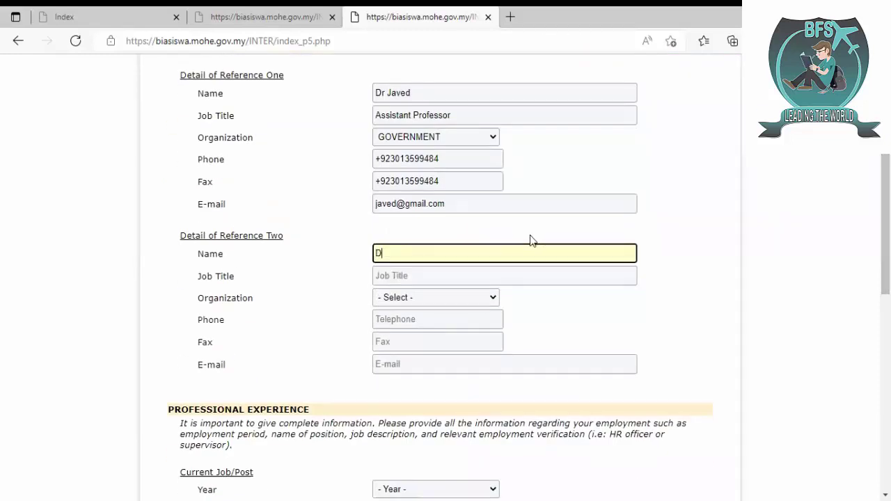
text(r Aslam)
key(Tab)
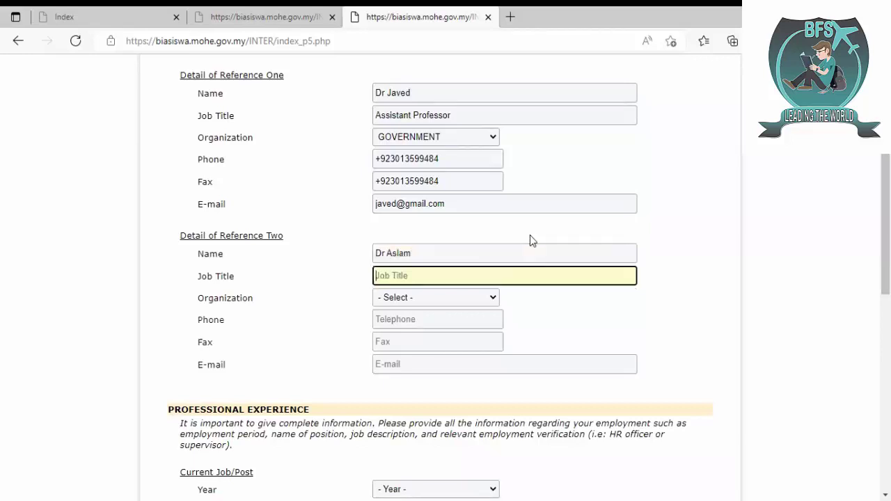
text(Professor)
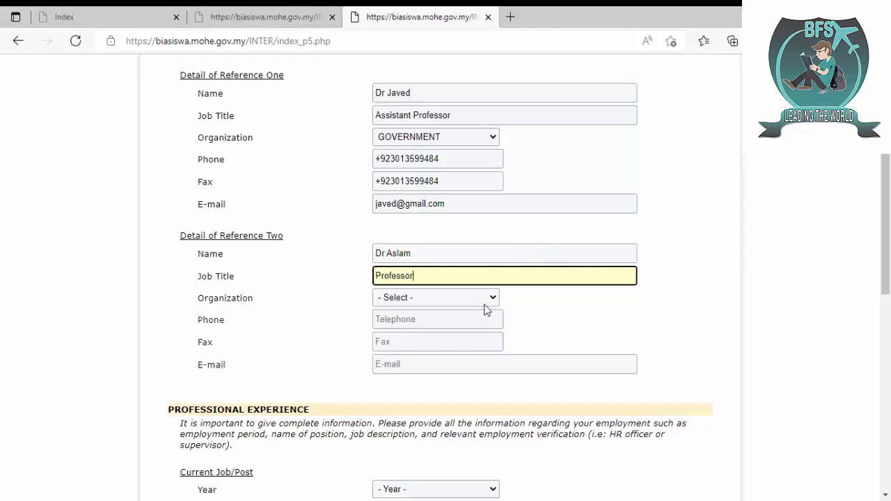
- Set the second referee's organization to GOVERNMENT, paste phone and fax, and enter their e-mail
click(475, 300)
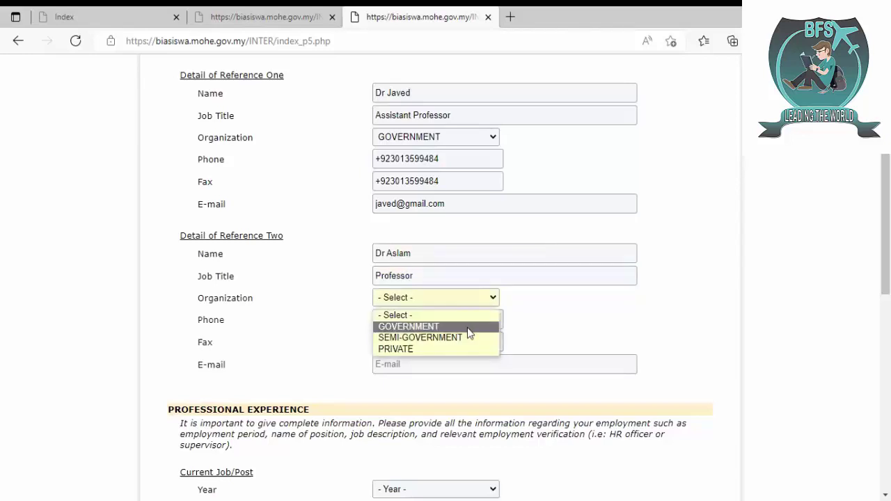
click(413, 323)
click(408, 318)
key(ctrl+v)
click(399, 342)
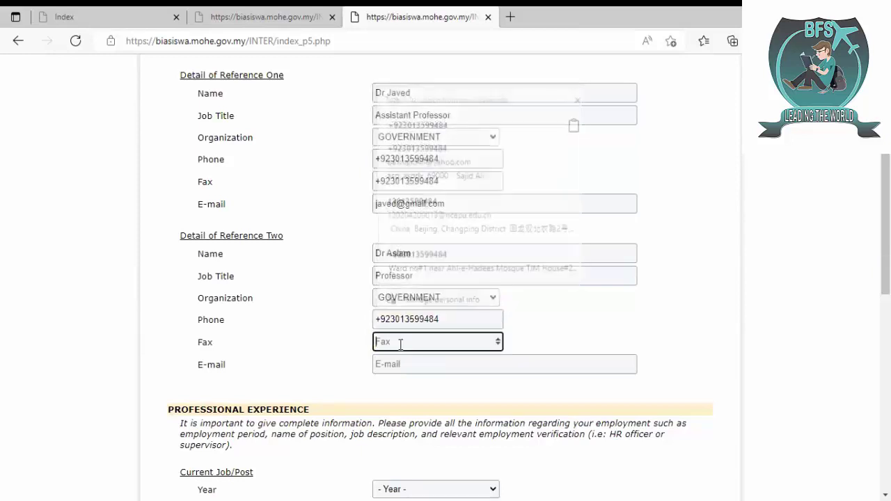
key(ctrl+v)
click(406, 365)
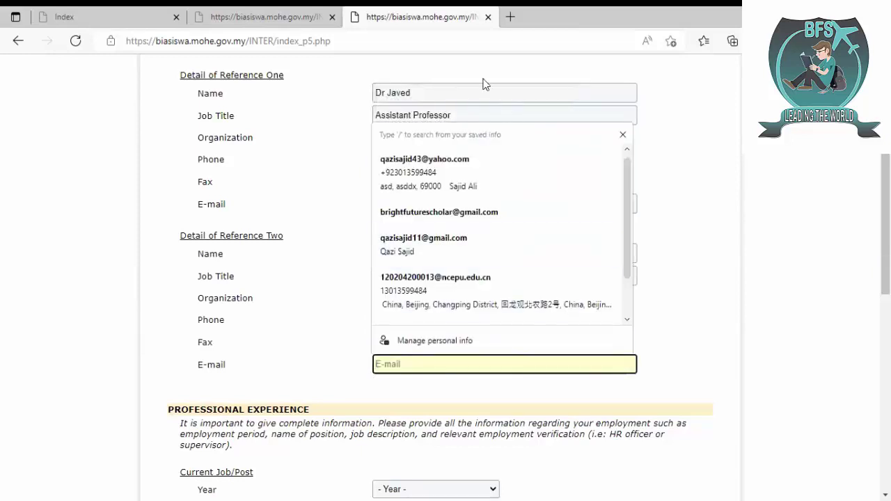
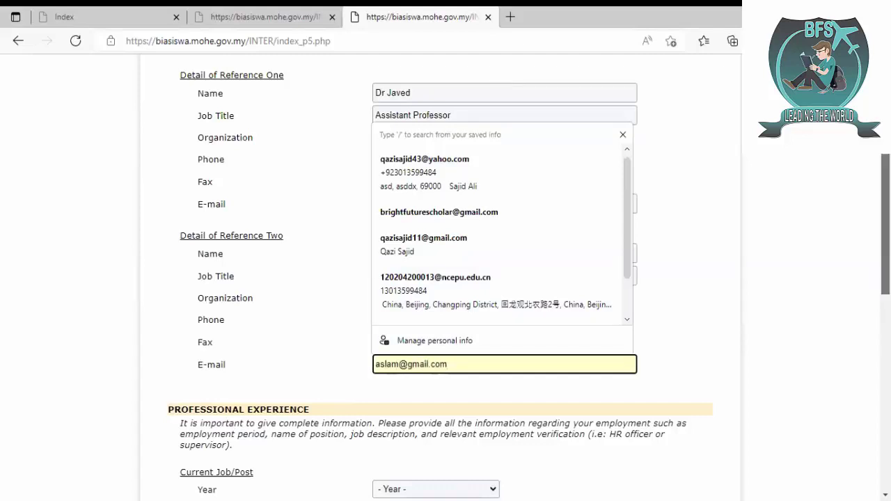
scroll(440, 278, down, 4)
scroll(440, 279, down, 1)
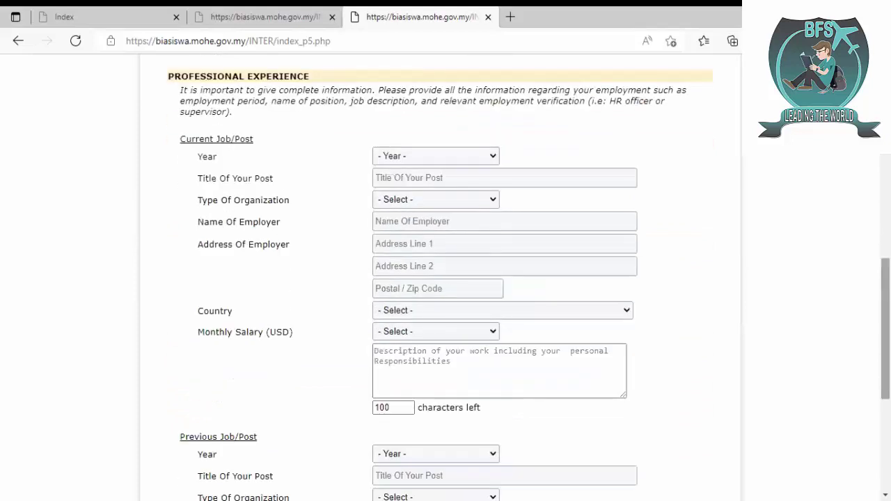
scroll(542, 387, down, 4)
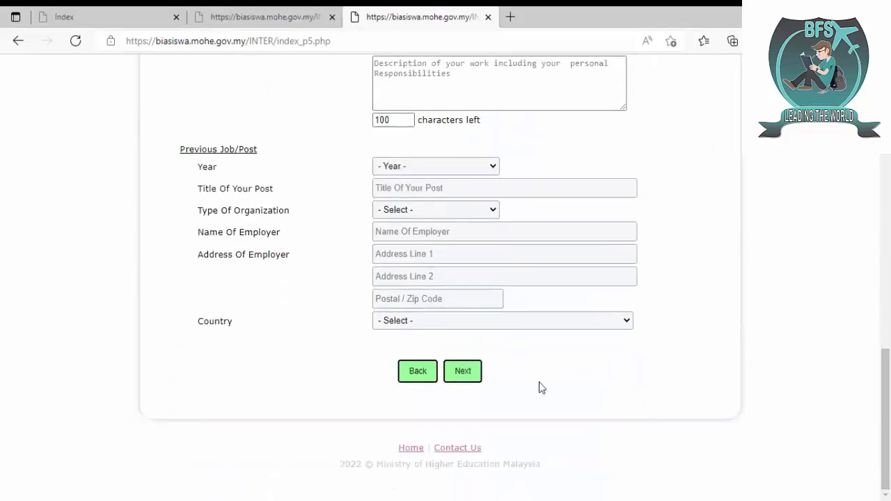
- Submit the references page, decline Edge's offer to save the form data, and view the Upload Document list
click(472, 381)
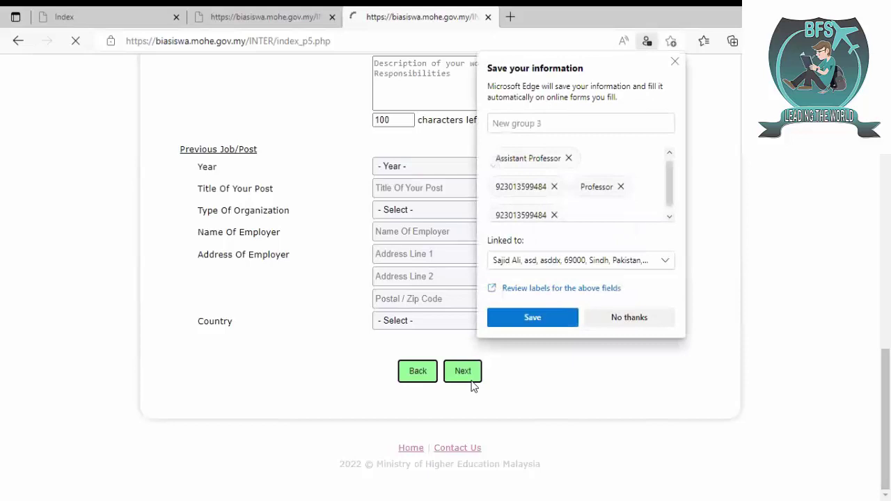
click(605, 319)
scroll(606, 319, down, 2)
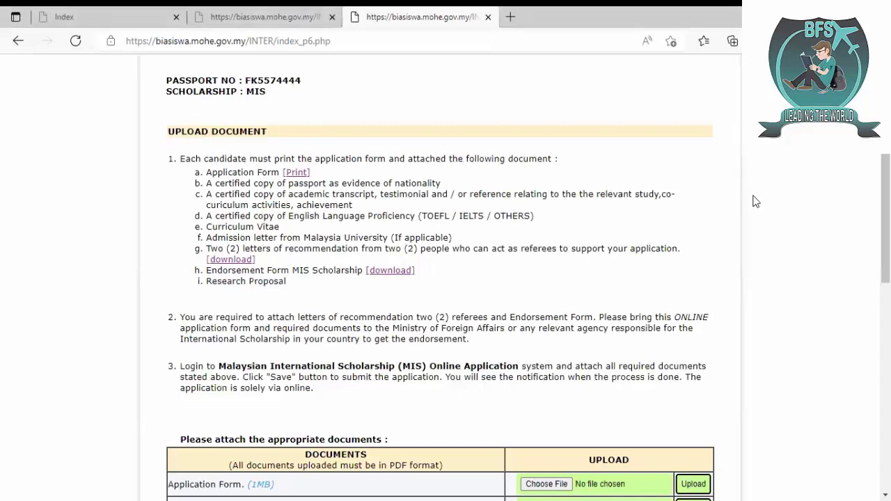
scroll(757, 206, down, 1)
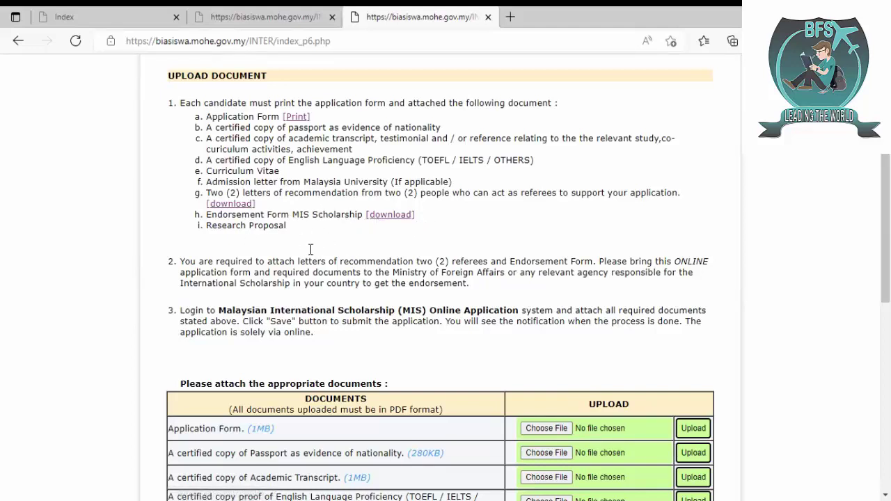
- Scroll through the Upload Document table to review the required PDF documents
scroll(311, 250, down, 3)
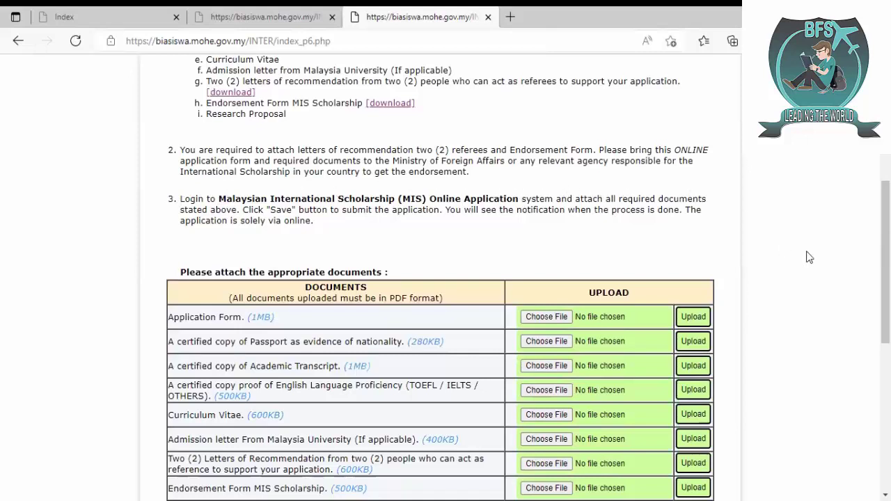
scroll(334, 241, down, 4)
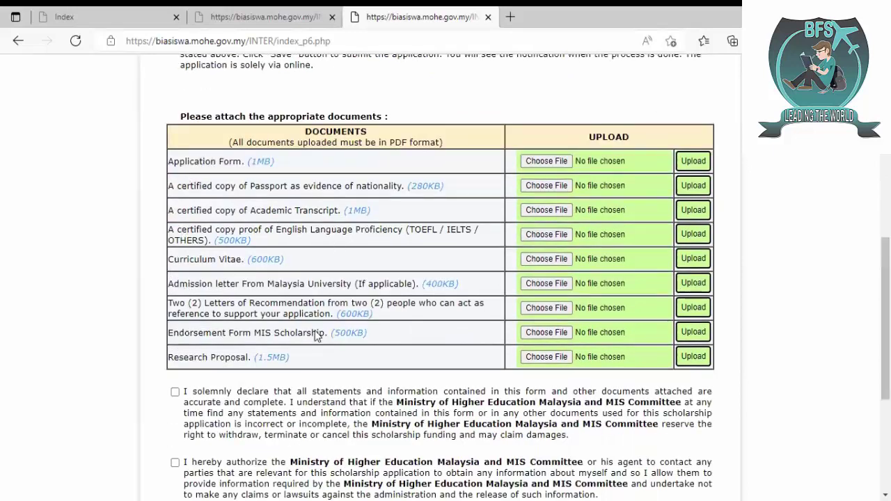
scroll(305, 279, down, 6)
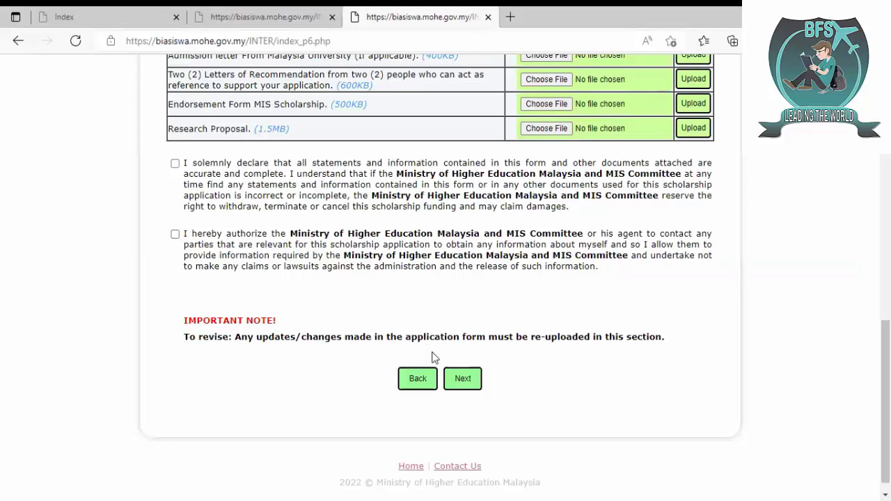
scroll(886, 348, up, 5)
scroll(441, 279, up, 5)
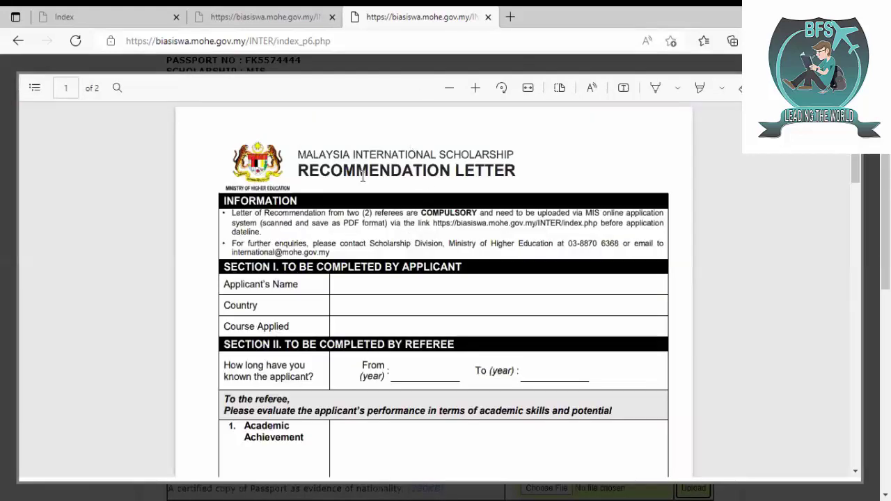
- Scroll through the 2-page MIS Recommendation Letter PDF
scroll(355, 190, down, 2)
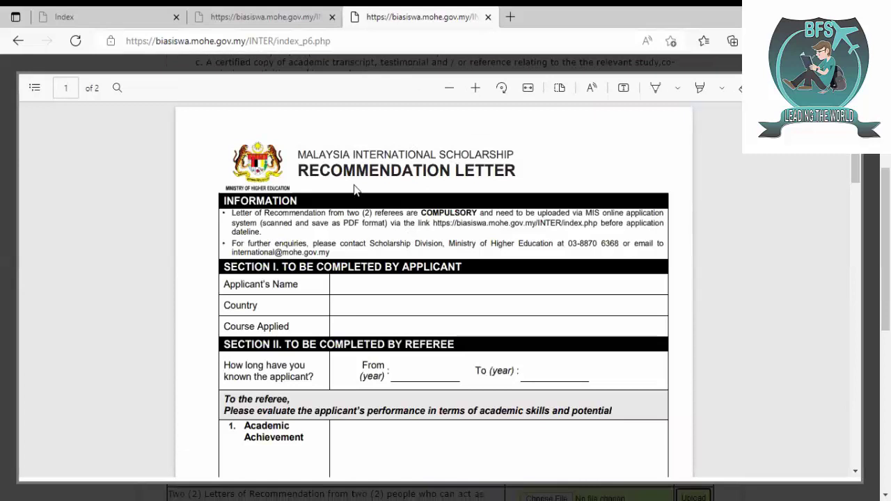
scroll(355, 190, down, 10)
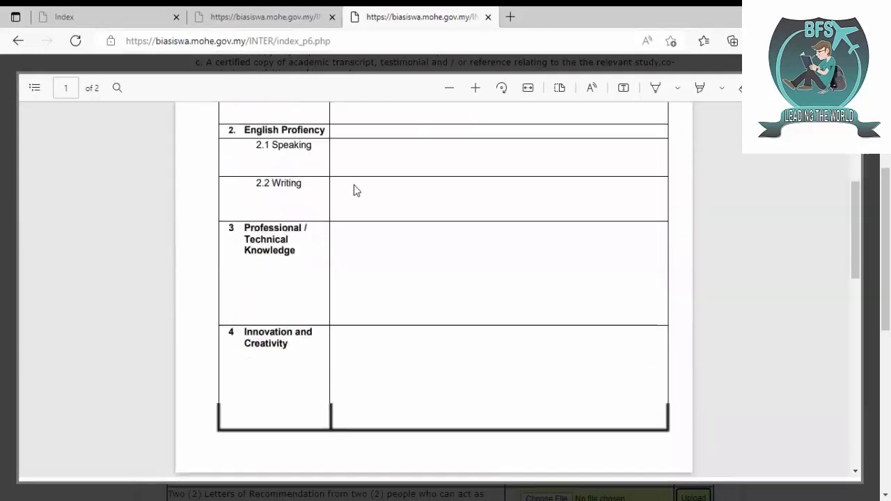
scroll(354, 184, down, 5)
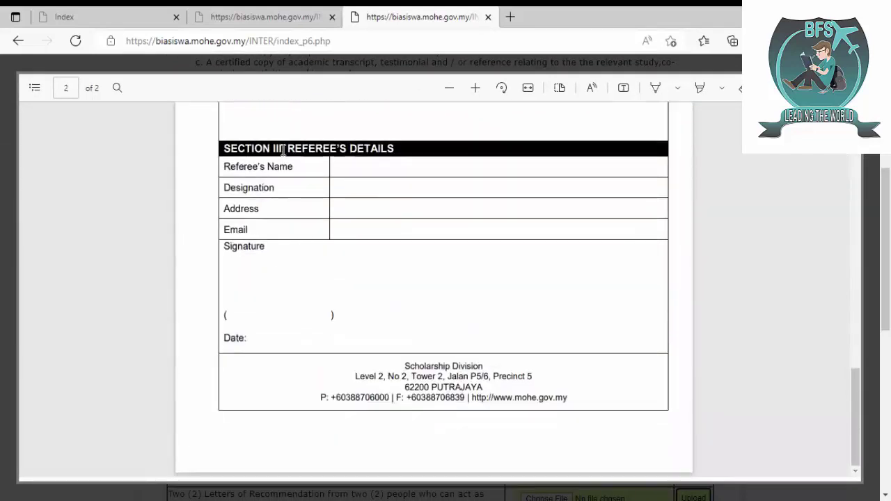
scroll(343, 234, up, 2)
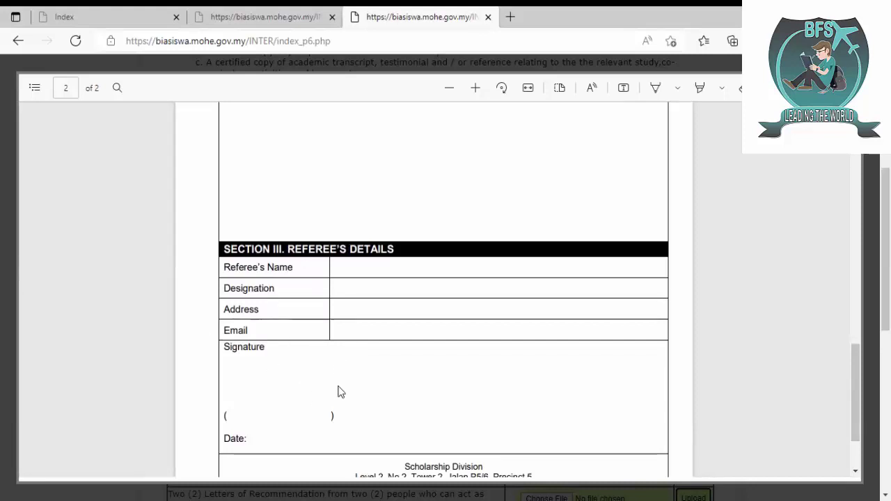
- Close the recommendation letter and preview the 1-page MIS Endorsement Form PDF instead
click(163, 62)
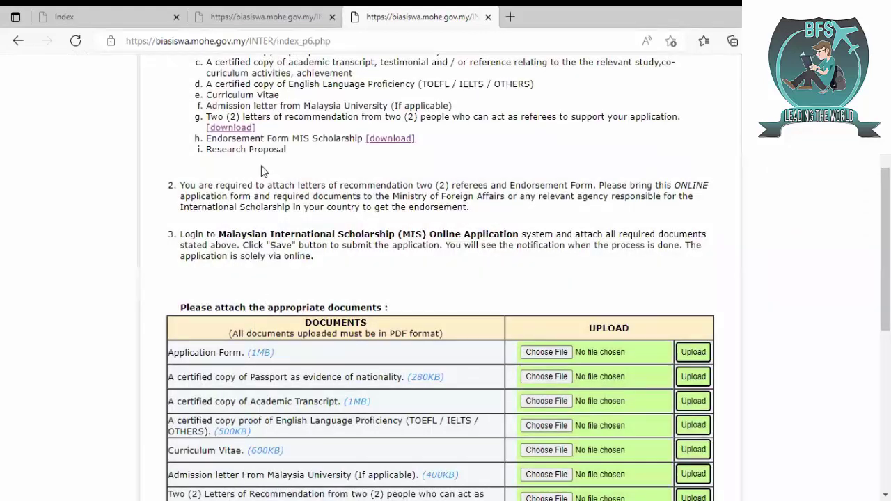
click(386, 138)
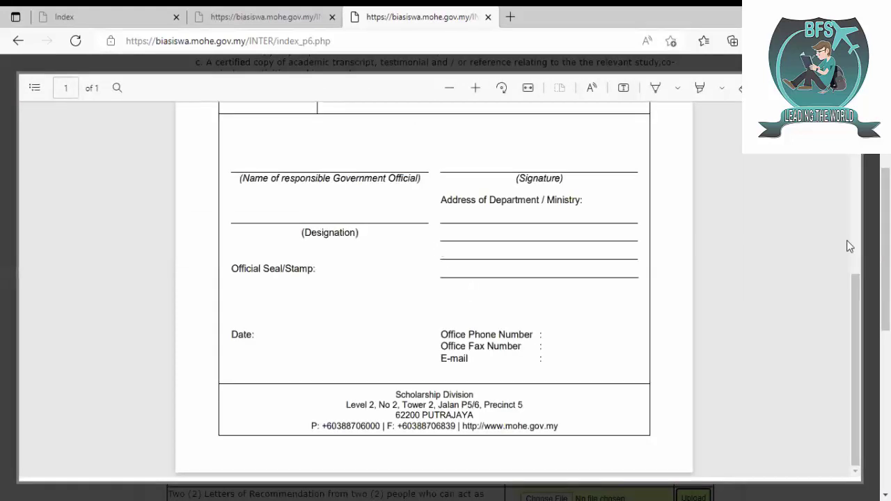
scroll(861, 254, up, 10)
scroll(841, 390, down, 10)
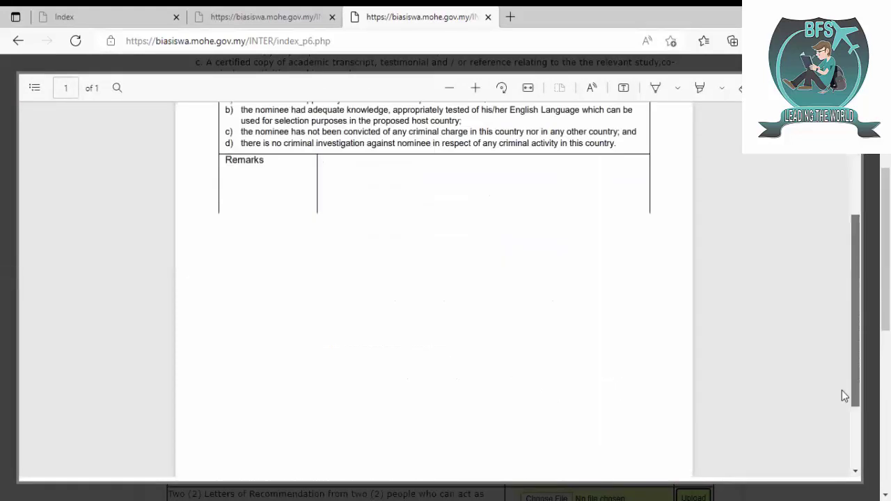
scroll(840, 430, up, 10)
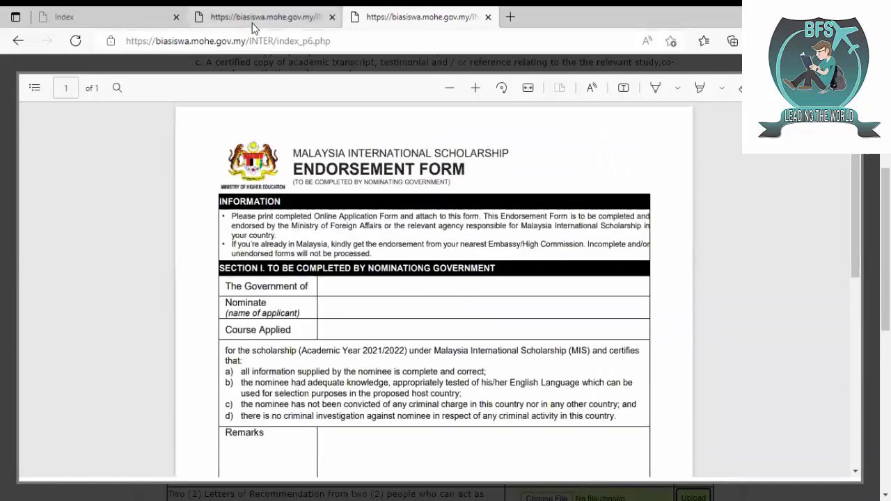